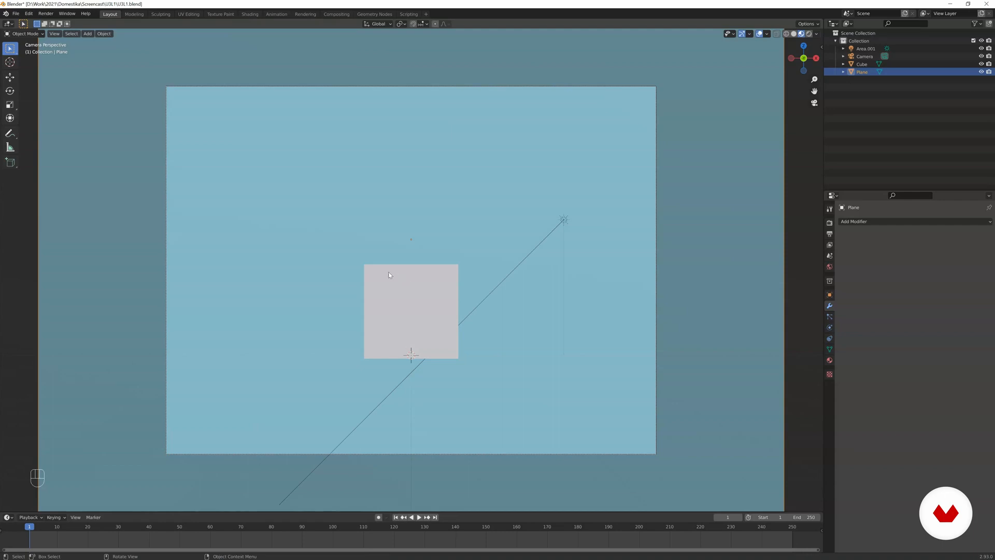
- Add sketch edited.png as a reference image aligned to the front view and raise it behind the cube
{"action": "key", "text": "ctrl+alt+q"}
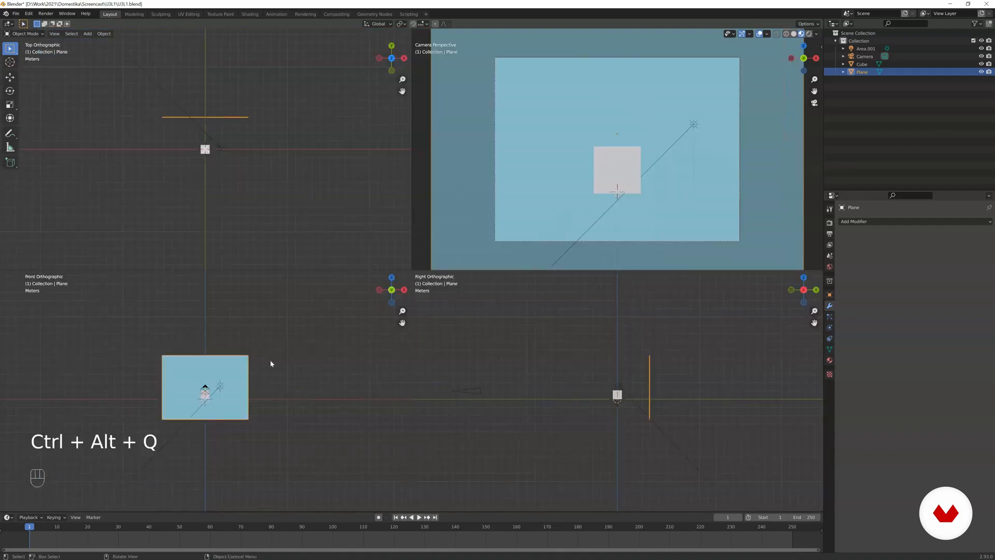
{"action": "scroll", "coordinate": [205, 400], "scroll_direction": "up", "scroll_amount": 8}
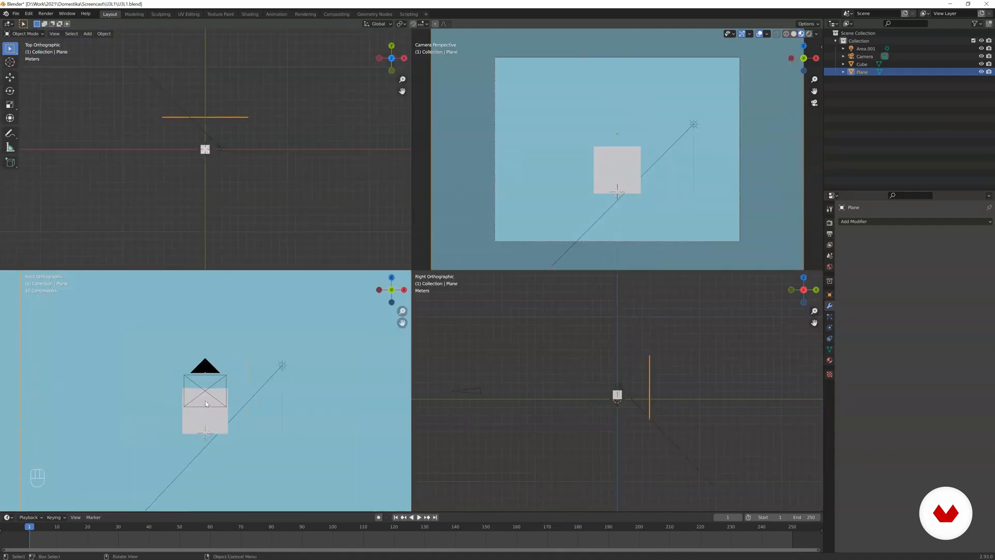
{"action": "key", "text": "shift+a"}
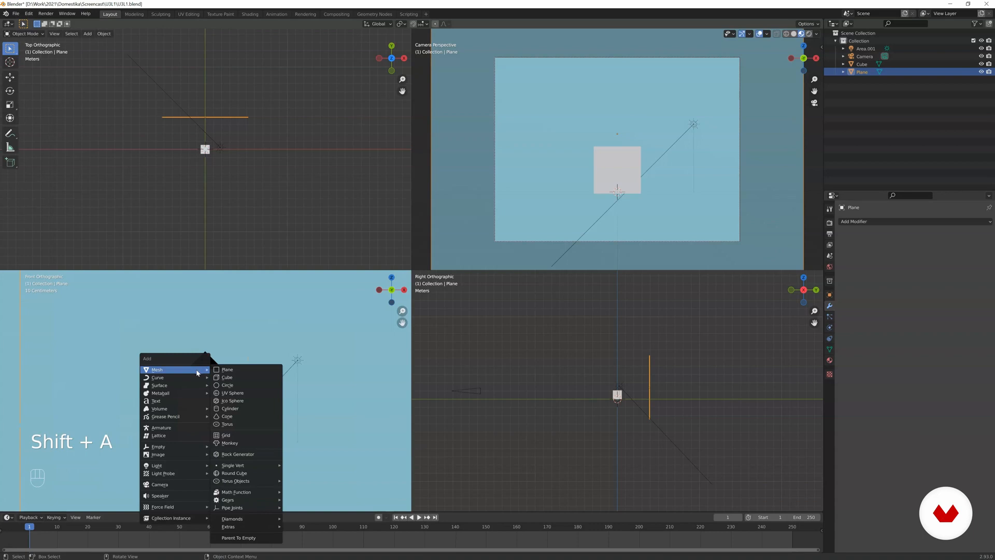
{"action": "mouse_move", "coordinate": [193, 456]}
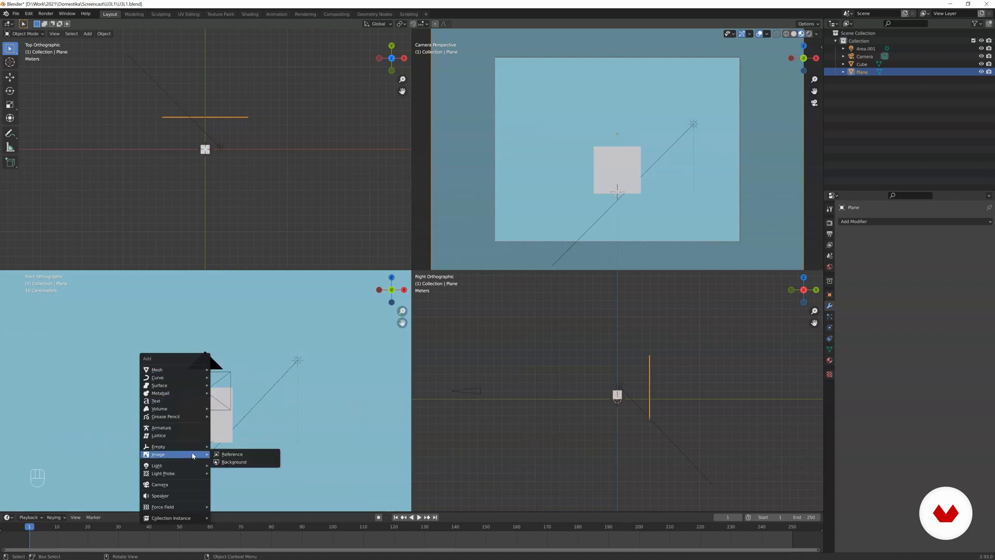
{"action": "left_click", "coordinate": [232, 454]}
{"action": "left_click", "coordinate": [434, 221]}
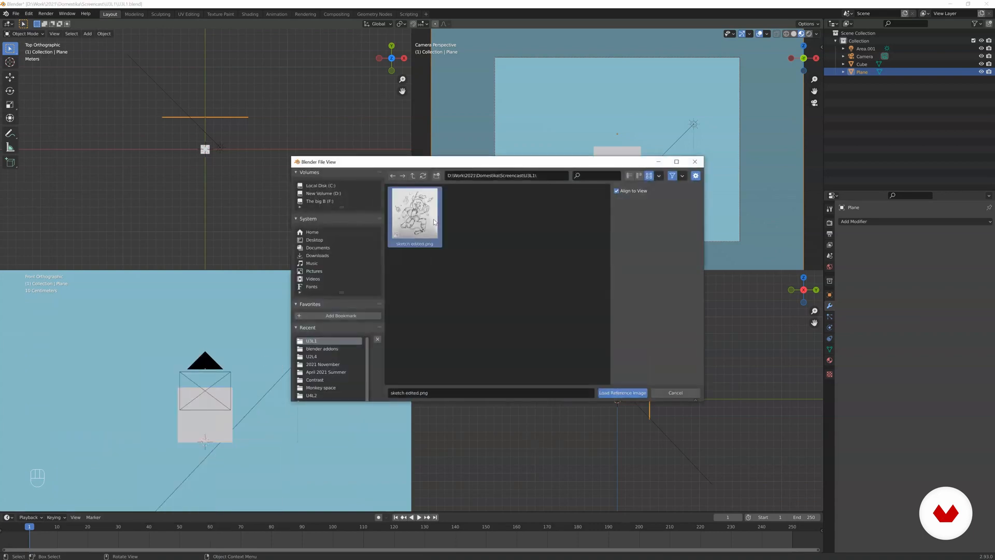
{"action": "left_click", "coordinate": [622, 392]}
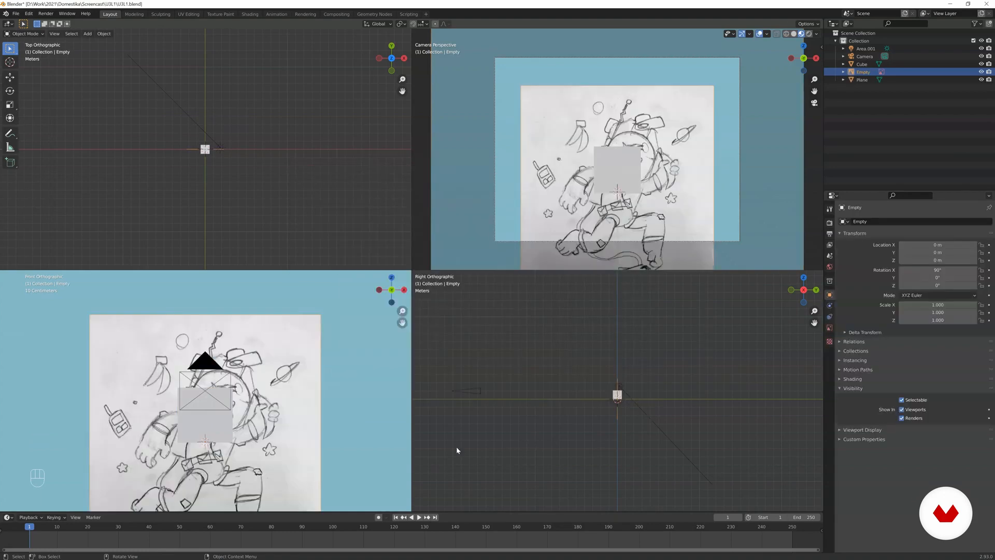
{"action": "key", "text": "g"}
{"action": "left_click", "coordinate": [206, 382]}
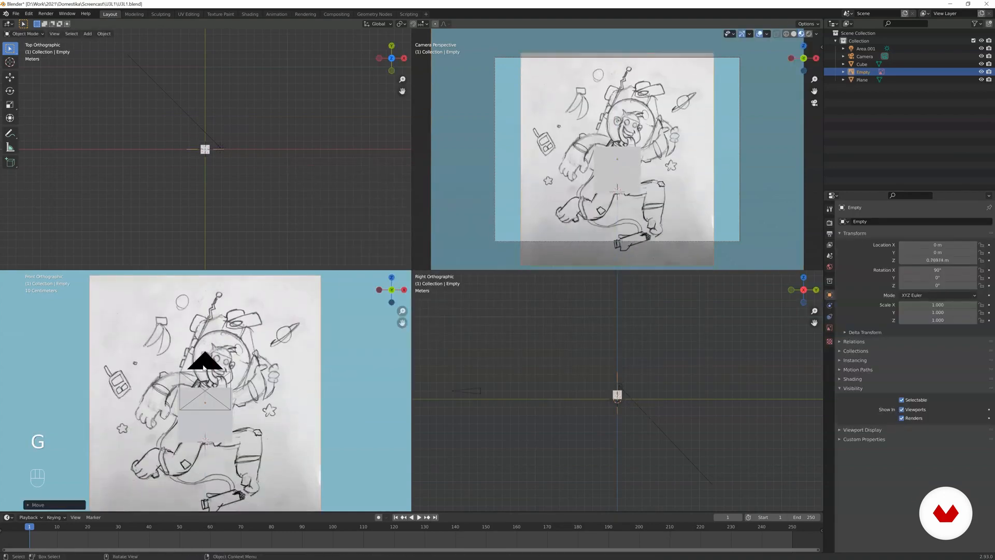
- Scale the camera object to about 1.777 and return to the single camera view
{"action": "left_click", "coordinate": [204, 365]}
{"action": "key", "text": "s"}
{"action": "left_click", "coordinate": [255, 354]}
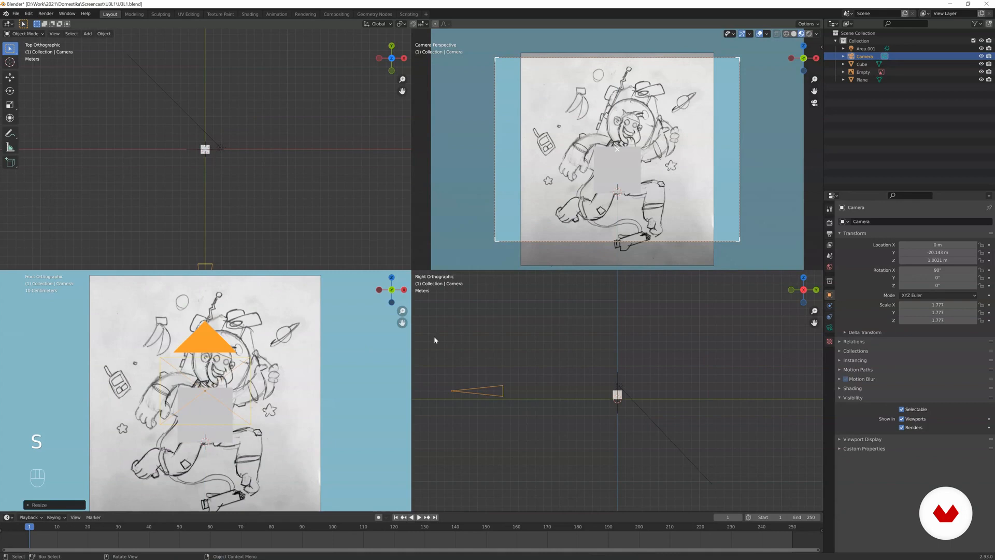
{"action": "key", "text": "ctrl+alt+q"}
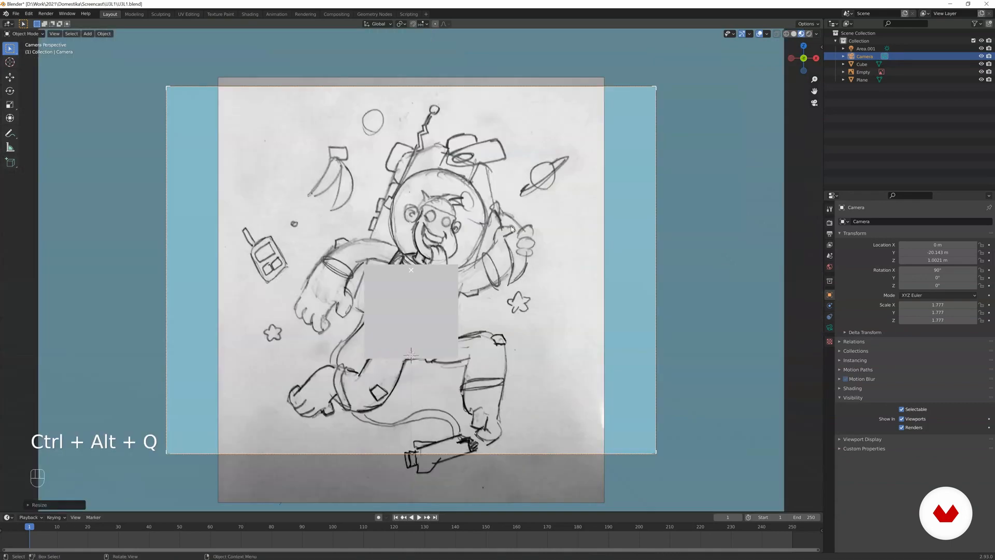
- Scale the sketch image down to about 0.766 and raise it to fit inside the camera frame
{"action": "left_click", "coordinate": [572, 205]}
{"action": "key", "text": "s"}
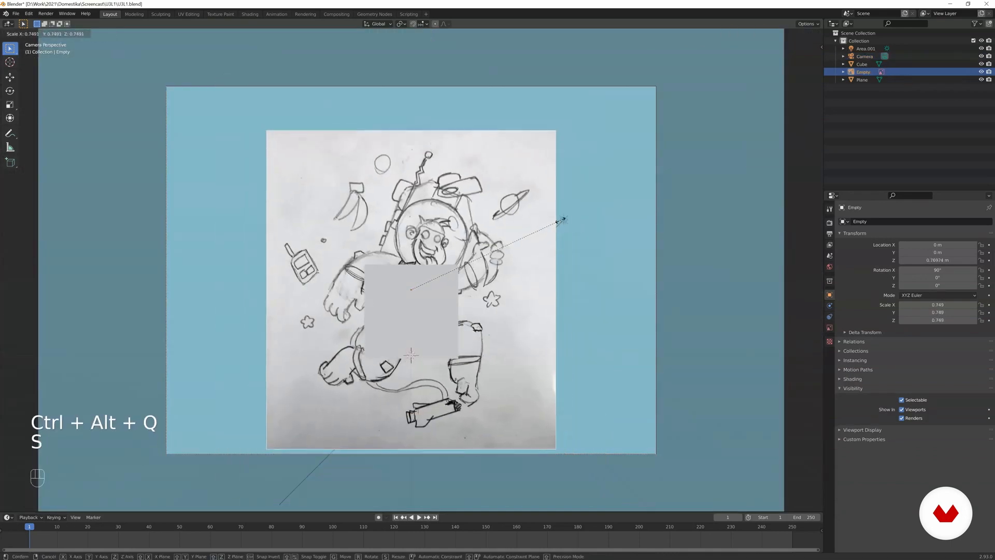
{"action": "left_click", "coordinate": [563, 218]}
{"action": "key", "text": "g"}
{"action": "key", "text": "z"}
{"action": "left_click", "coordinate": [561, 203]}
{"action": "key", "text": "s"}
{"action": "left_click", "coordinate": [565, 205]}
- Move the sketch image back behind the cube, to about 1.16 m on Y
{"action": "mouse_move", "coordinate": [565, 206]}
{"action": "middle_mouse_down"}
{"action": "mouse_move", "coordinate": [475, 218]}
{"action": "mouse_move", "coordinate": [561, 225]}
{"action": "middle_mouse_up"}
{"action": "key", "text": "g"}
{"action": "middle_click", "coordinate": [481, 224]}
{"action": "left_click", "coordinate": [510, 226]}
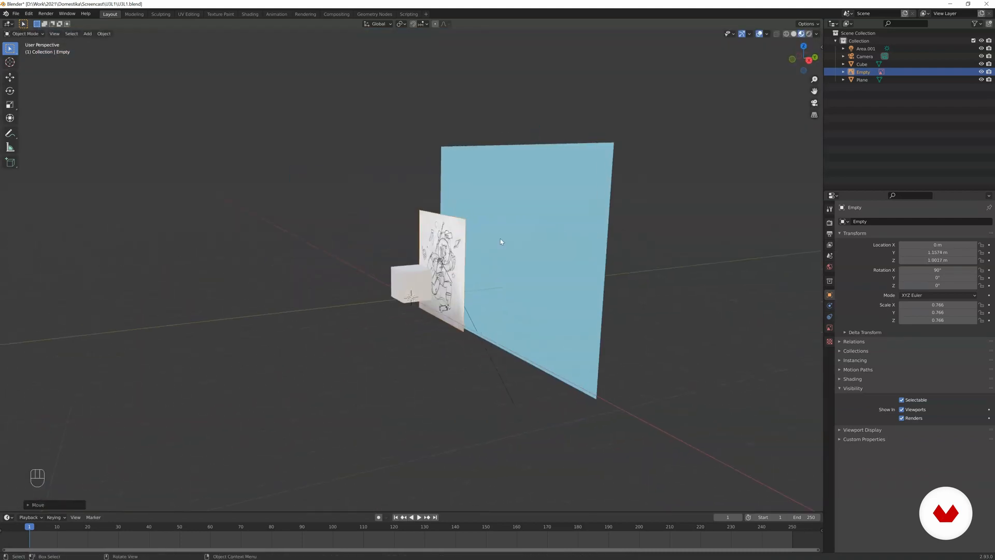
- In the camera view, enlarge the sketch image to a scale of about 0.849 so it fills the frame's height
{"action": "key", "text": "KP_0"}
{"action": "key", "text": "g"}
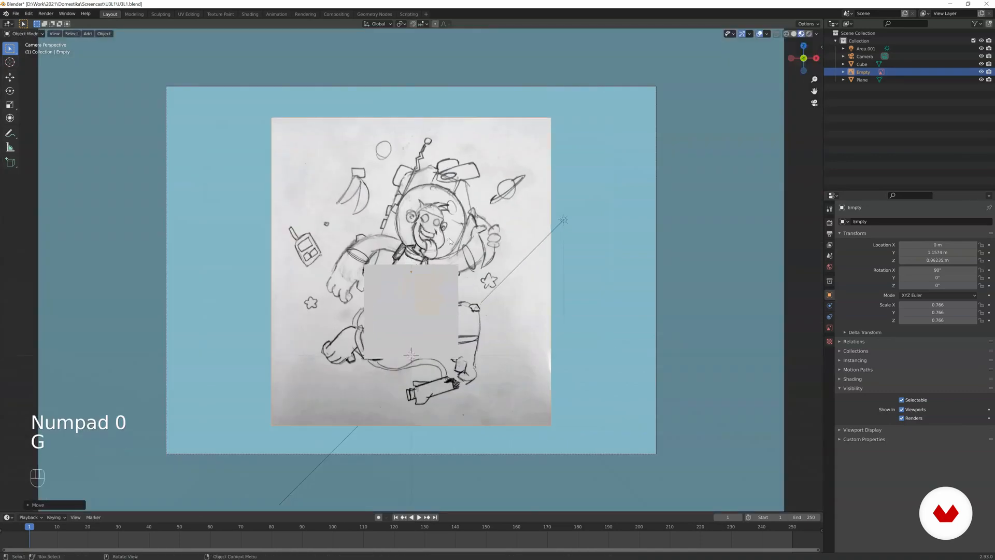
{"action": "key", "text": "s"}
{"action": "left_click", "coordinate": [494, 224]}
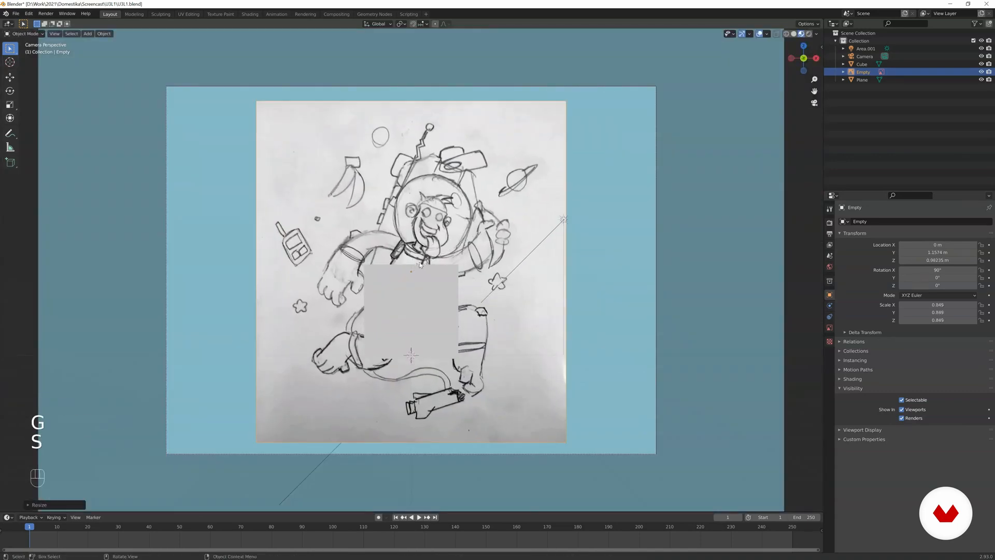
- Delete the cube that covers the astronaut sketch
{"action": "left_click", "coordinate": [439, 281]}
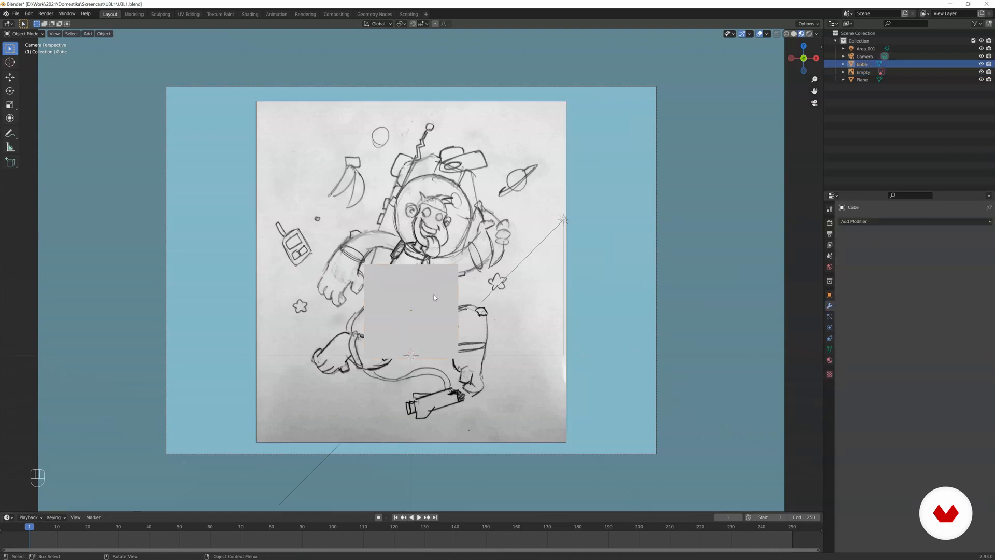
{"action": "key", "text": "x"}
{"action": "left_click", "coordinate": [435, 298]}
{"action": "scroll", "coordinate": [434, 299], "scroll_direction": "up", "scroll_amount": 1}
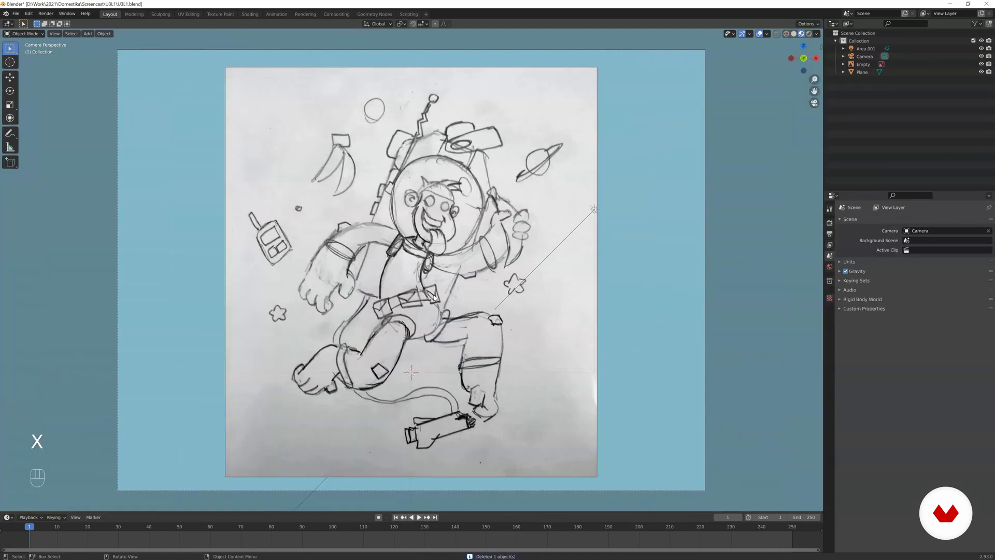
- Rename the blue backdrop plane as BG
{"action": "double_click", "coordinate": [867, 74]}
{"action": "key", "text": "BackSpace"}
{"action": "key", "text": "BackSpace"}
{"action": "type", "text": "BG"}
{"action": "key", "text": "Return"}
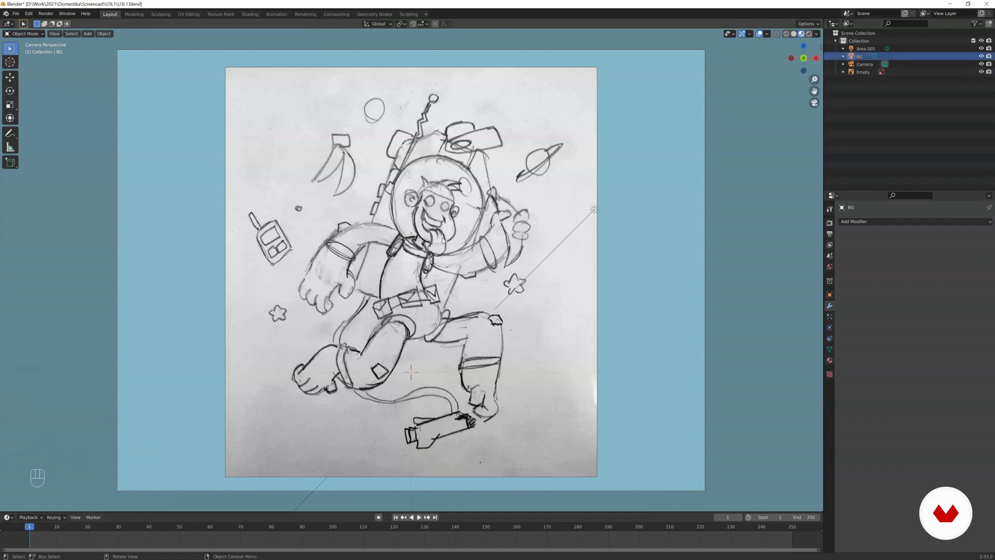
- Add a UV sphere and move it up toward the sketched helmet
{"action": "key", "text": "shift"}
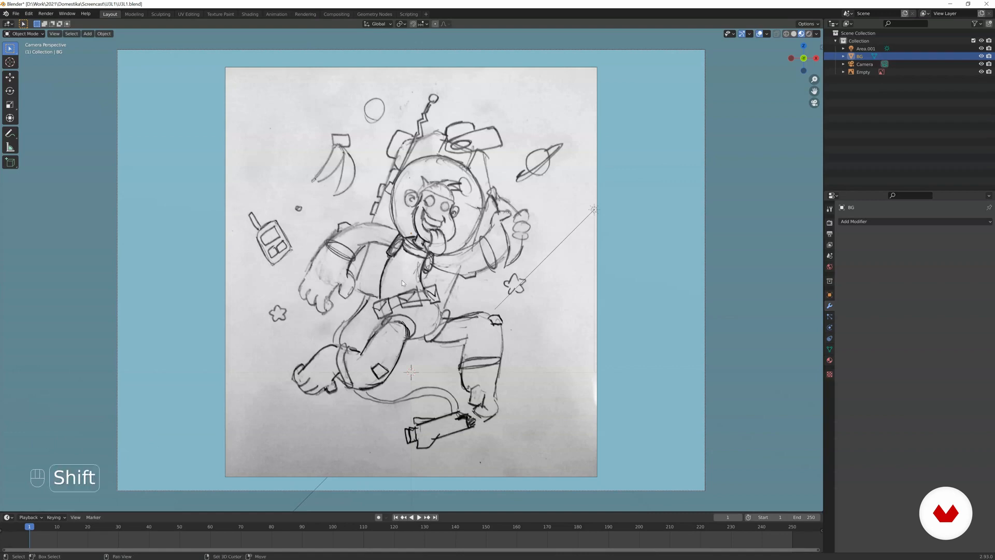
{"action": "key", "text": "shift+a"}
{"action": "mouse_move", "coordinate": [394, 199]}
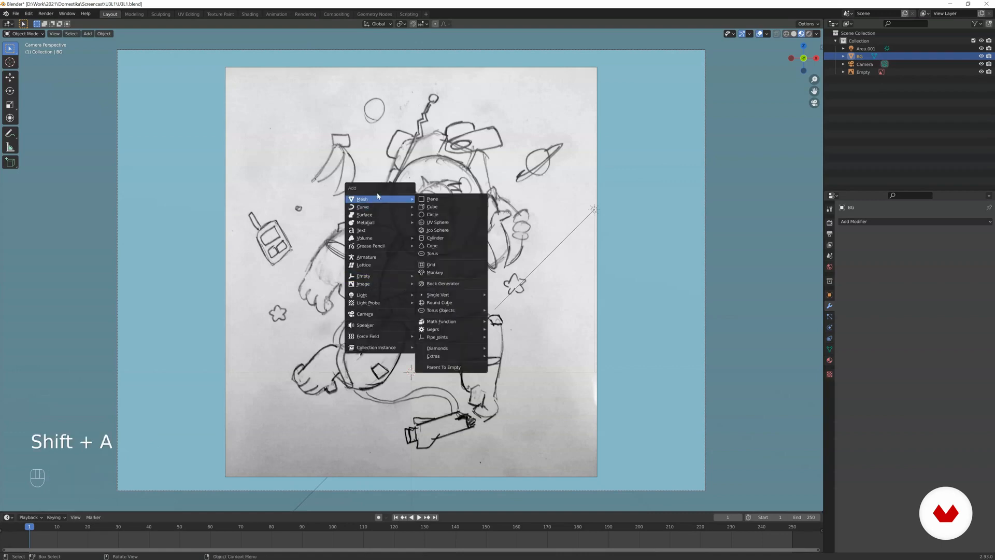
{"action": "left_click", "coordinate": [437, 222]}
{"action": "key", "text": "g"}
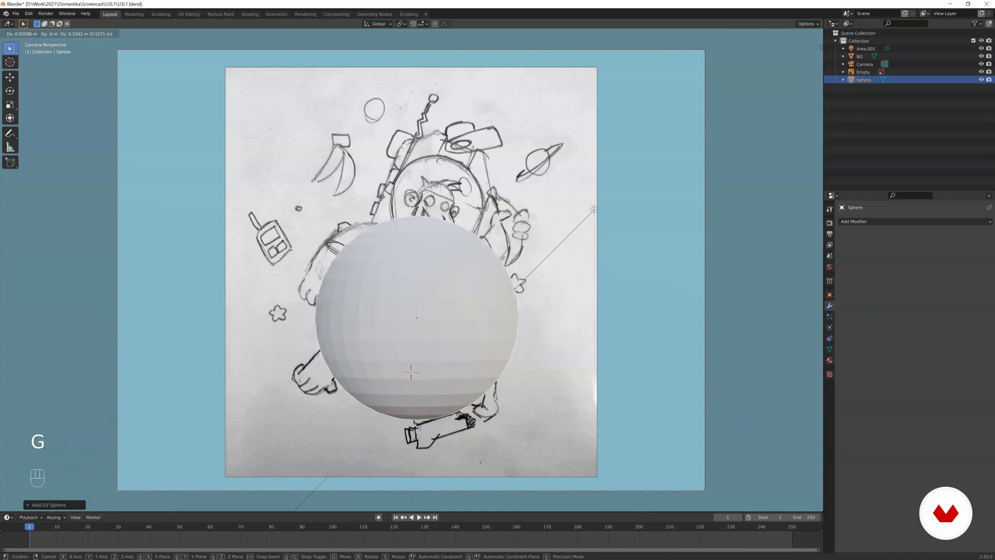
{"action": "left_click", "coordinate": [385, 114]}
- Scale the sphere down to roughly the size of the sketched helmet
{"action": "key", "text": "s"}
{"action": "left_click", "coordinate": [403, 185]}
{"action": "key", "text": "y"}
{"action": "key", "text": "y"}
{"action": "key", "text": "y"}
{"action": "left_click", "coordinate": [405, 186]}
{"action": "key", "text": "y"}
- Switch to wireframe display and move and scale the sphere until it matches the helmet outline in the sketch
{"action": "key", "text": "shift+alt"}
{"action": "key", "text": "z"}
{"action": "left_click", "coordinate": [334, 197]}
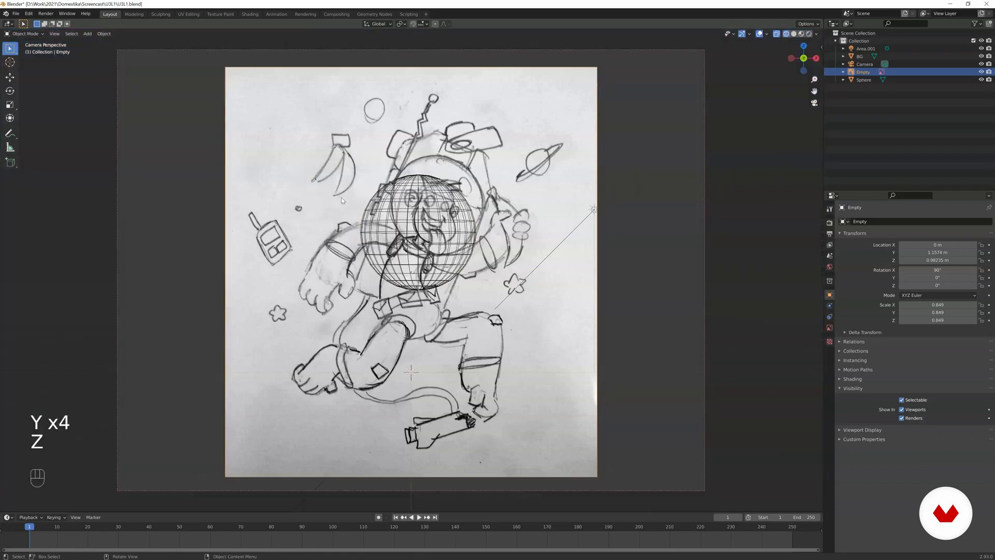
{"action": "key", "text": "g"}
{"action": "left_click", "coordinate": [463, 194]}
{"action": "left_click", "coordinate": [462, 196]}
{"action": "key", "text": "g"}
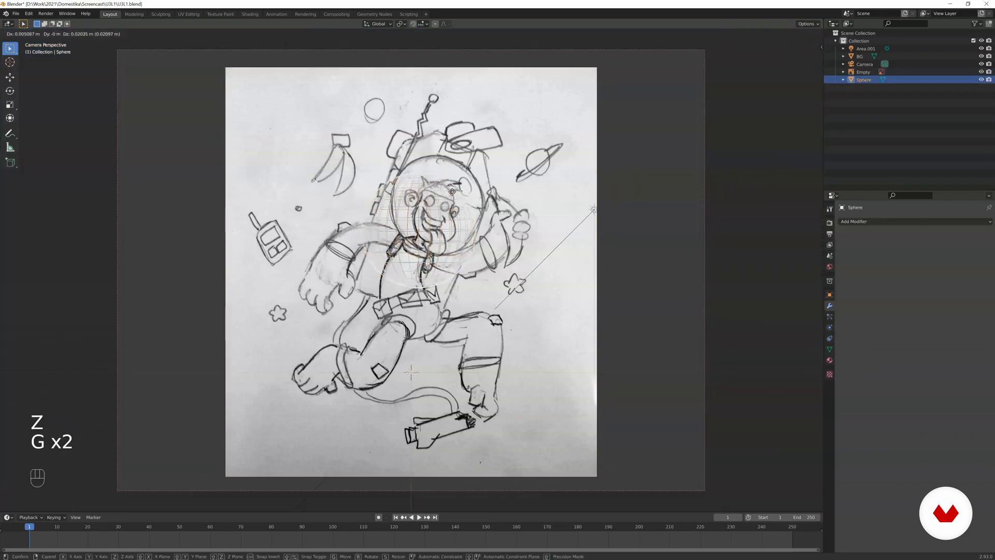
{"action": "left_click", "coordinate": [471, 168]}
{"action": "key", "text": "s"}
{"action": "left_click", "coordinate": [474, 177]}
{"action": "key", "text": "g"}
{"action": "left_click", "coordinate": [476, 180]}
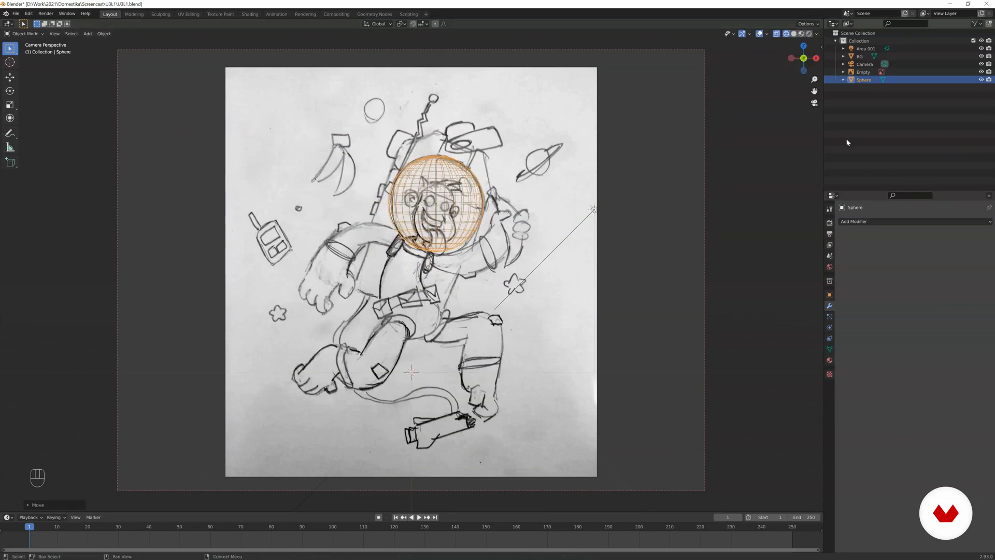
- Rename the sphere as helmet and return the viewport to material preview shading
{"action": "double_click", "coordinate": [863, 80]}
{"action": "type", "text": "helmet"}
{"action": "key", "text": "Return"}
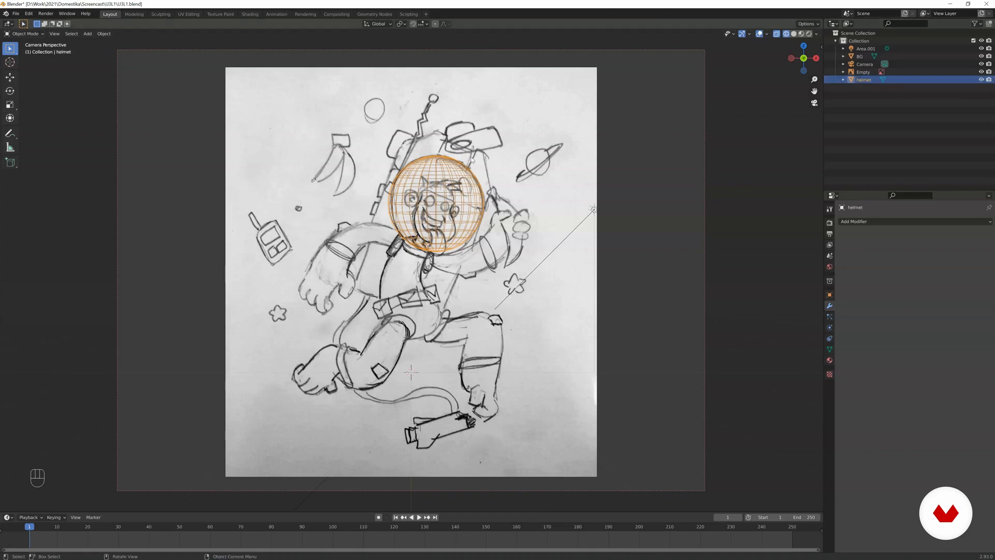
{"action": "scroll", "coordinate": [430, 189], "scroll_direction": "up", "scroll_amount": 2}
{"action": "scroll", "coordinate": [430, 188], "scroll_direction": "up", "scroll_amount": 2}
{"action": "scroll", "coordinate": [431, 188], "scroll_direction": "down", "scroll_amount": 2}
{"action": "key", "text": "z"}
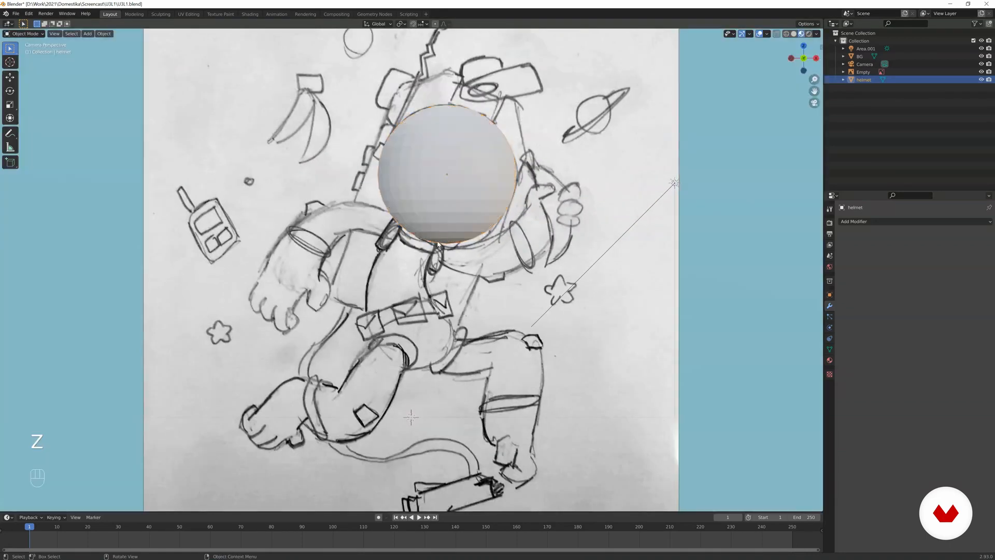
- Add a cube and scale it down for the astronaut's pelvis
{"action": "scroll", "coordinate": [442, 223], "scroll_direction": "up", "scroll_amount": 2}
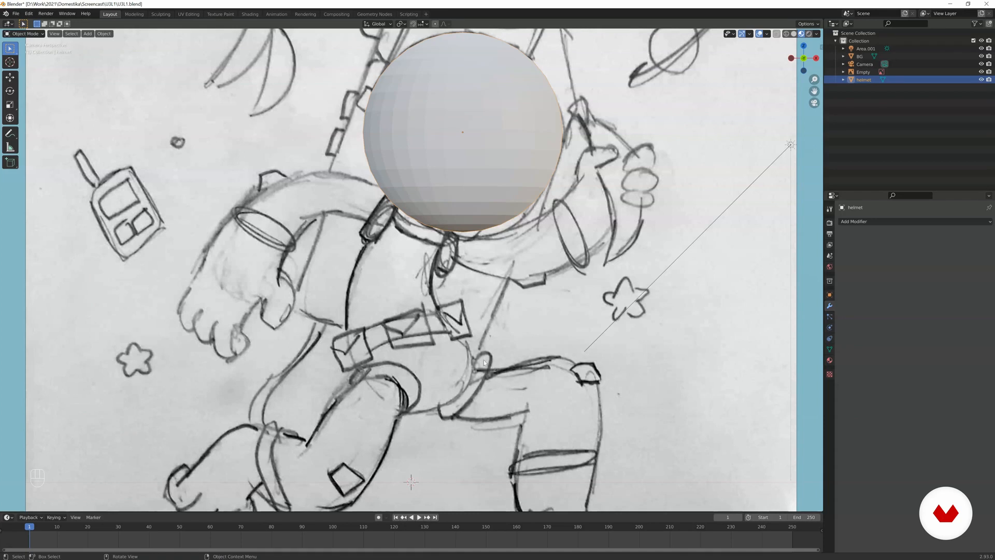
{"action": "key", "text": "shift+a"}
{"action": "mouse_move", "coordinate": [467, 344]}
{"action": "left_click", "coordinate": [498, 352]}
{"action": "key", "text": "s"}
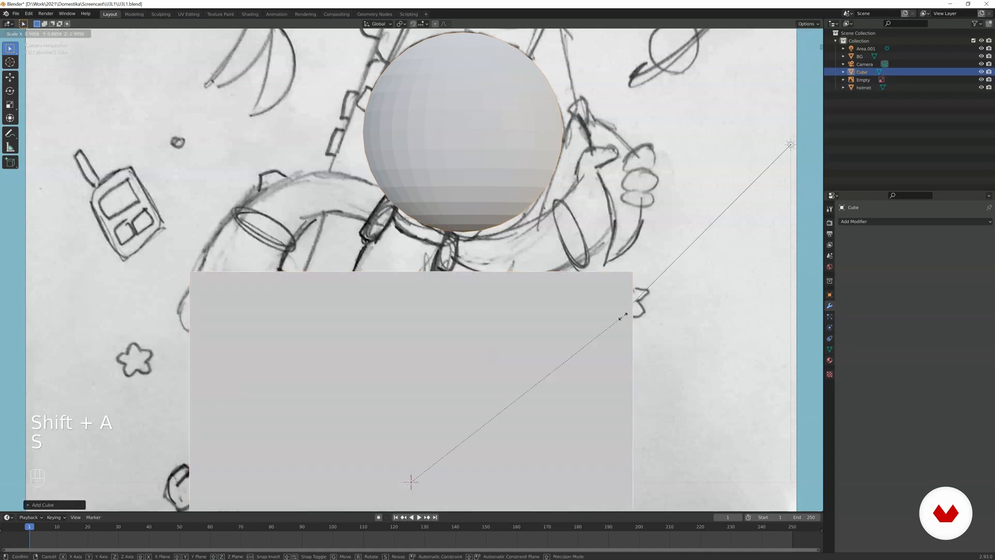
{"action": "left_click", "coordinate": [497, 414]}
- Rotate, move and shrink the cube so it sits tilted over the astronaut's hips below the belt
{"action": "key", "text": "r"}
{"action": "left_click", "coordinate": [504, 376]}
{"action": "key", "text": "g"}
{"action": "left_click", "coordinate": [506, 300]}
{"action": "key", "text": "r"}
{"action": "left_click", "coordinate": [487, 291]}
{"action": "key", "text": "s"}
{"action": "left_click", "coordinate": [464, 339]}
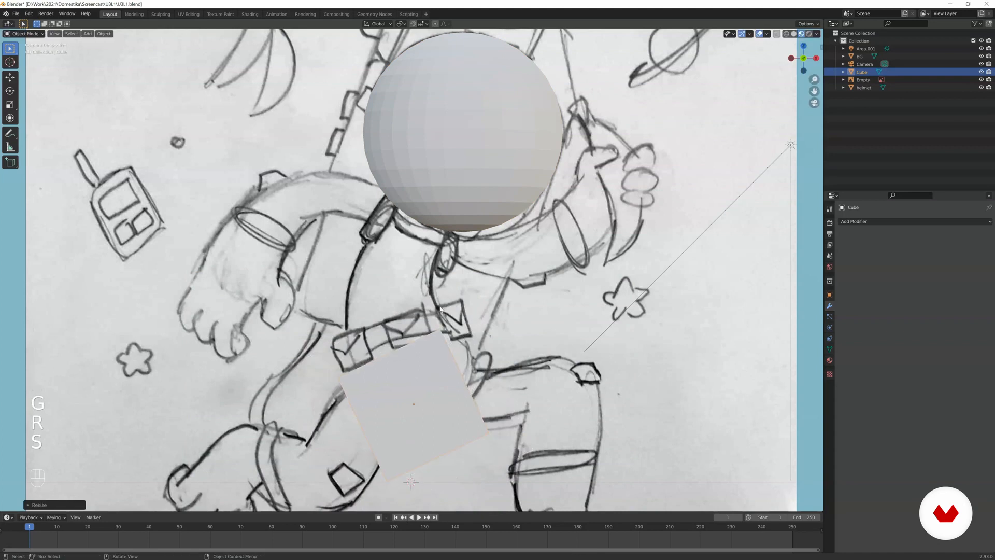
- Hide the helmet sphere, select the cube and switch the viewport to solid shading
{"action": "left_click", "coordinate": [437, 191]}
{"action": "key", "text": "h"}
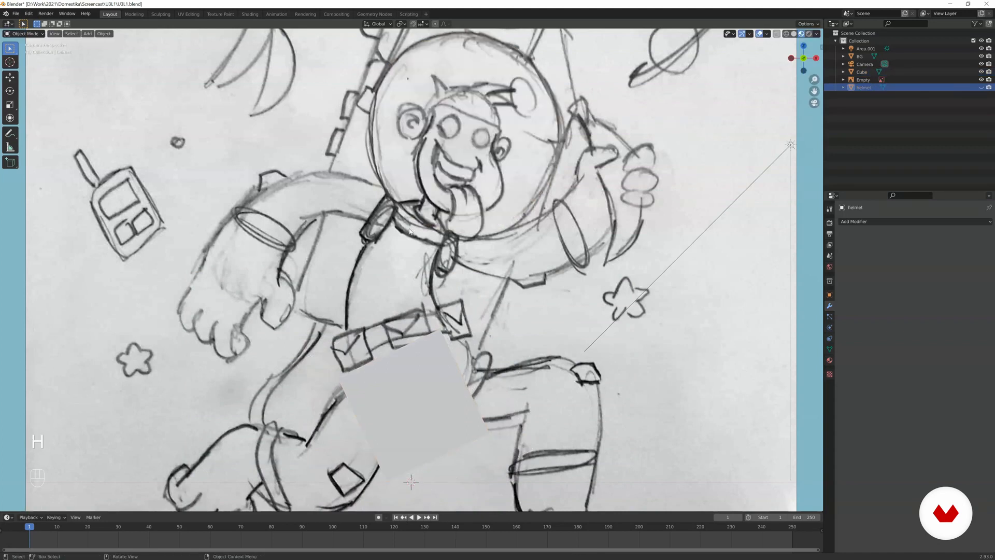
{"action": "left_click", "coordinate": [425, 372]}
{"action": "key", "text": "z"}
{"action": "middle_click_drag", "start_coordinate": [408, 411], "coordinate": [410, 340], "text": "shift"}
- Switch to wireframe display and fit the cube's position, size and rotation to the pelvis in the sketch
{"action": "key", "text": "g"}
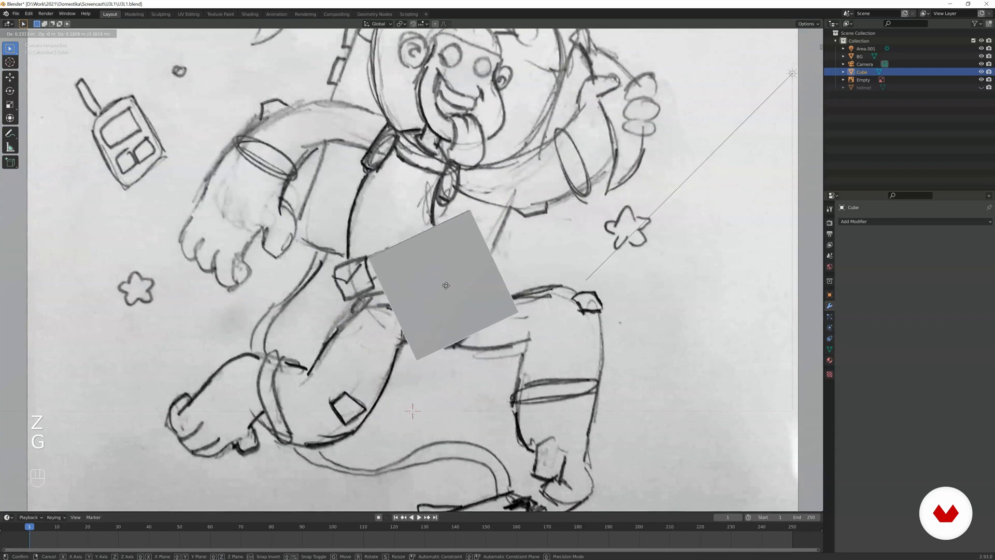
{"action": "left_click", "coordinate": [424, 305]}
{"action": "key", "text": "z"}
{"action": "left_click", "coordinate": [396, 300]}
{"action": "key", "text": "s"}
{"action": "left_click", "coordinate": [502, 285]}
{"action": "key", "text": "g"}
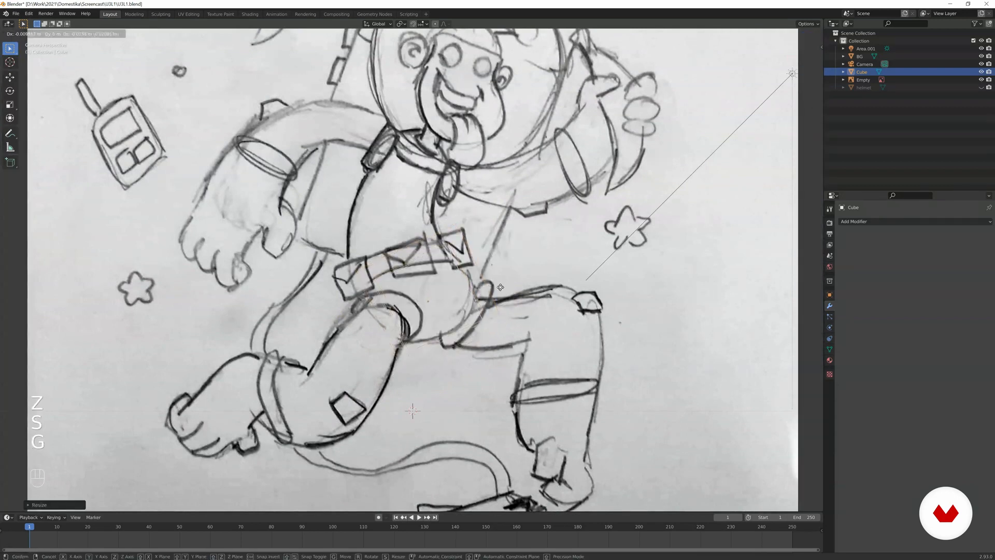
{"action": "key", "text": "r"}
{"action": "left_click", "coordinate": [500, 283]}
- Set the cube's Edit Mode to face selection, try to select its upper face, and return to Object Mode
{"action": "key", "text": "Tab"}
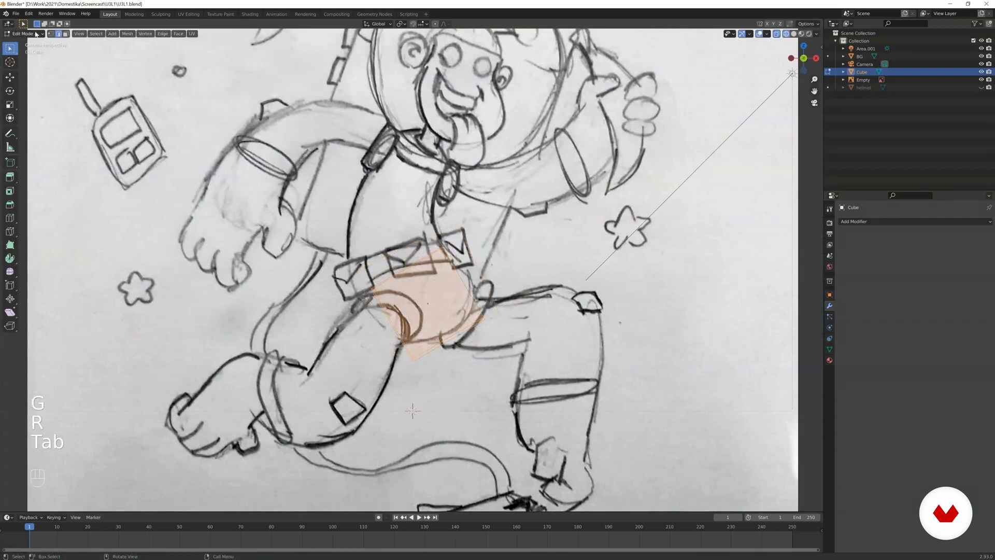
{"action": "left_click", "coordinate": [66, 34]}
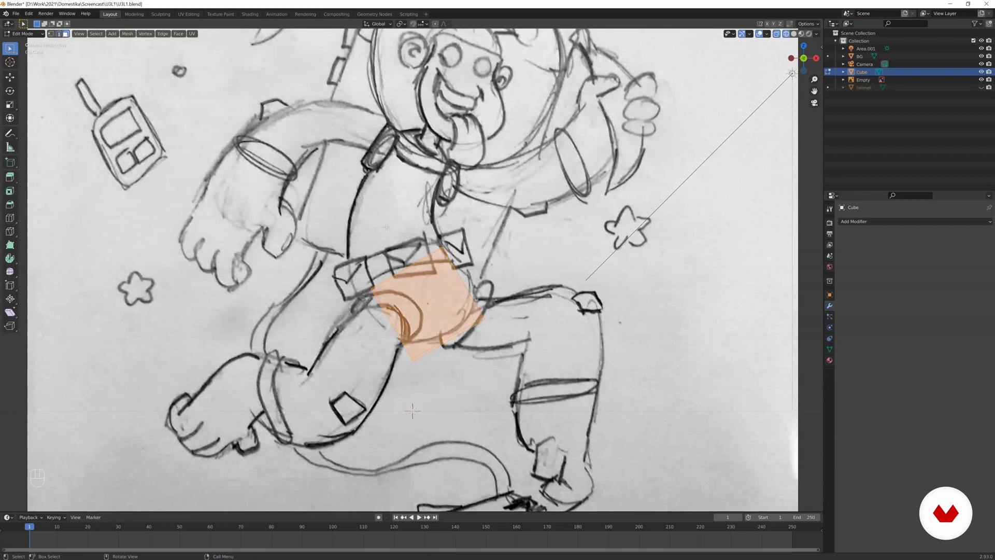
{"action": "left_click", "coordinate": [415, 262]}
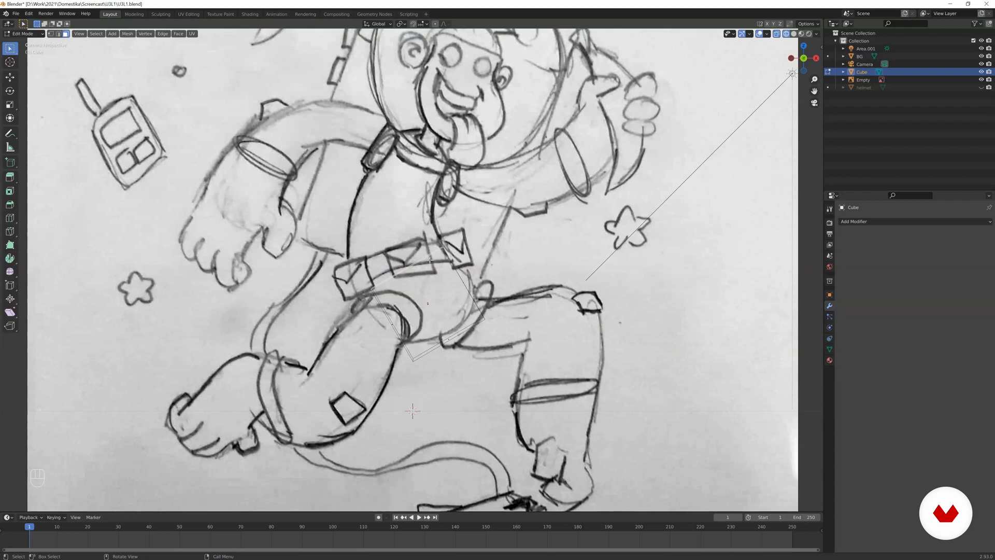
{"action": "key", "text": "Tab"}
- Select the sketch reference image, enable its opacity option and set the opacity to 0.5
{"action": "scroll", "coordinate": [373, 250], "scroll_direction": "down", "scroll_amount": 4}
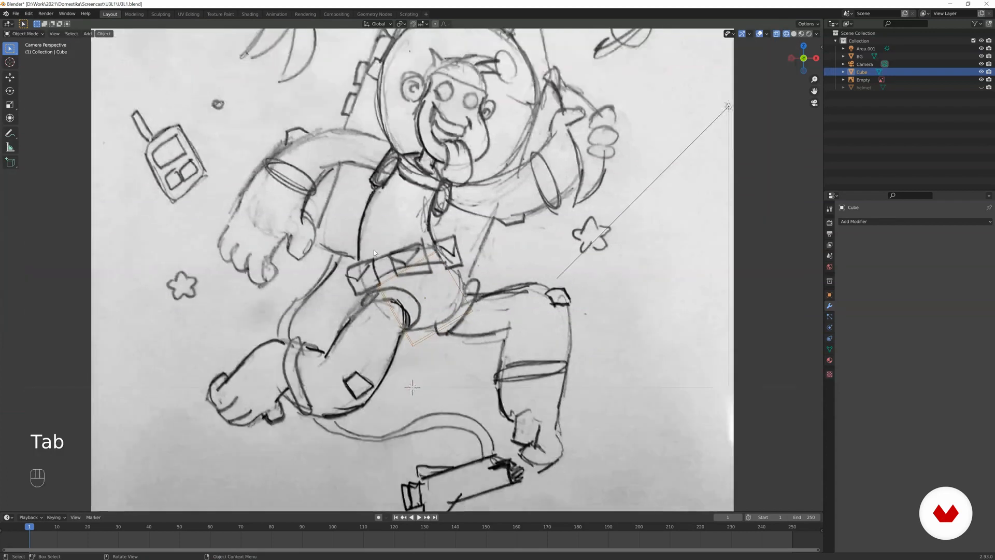
{"action": "left_click", "coordinate": [490, 221]}
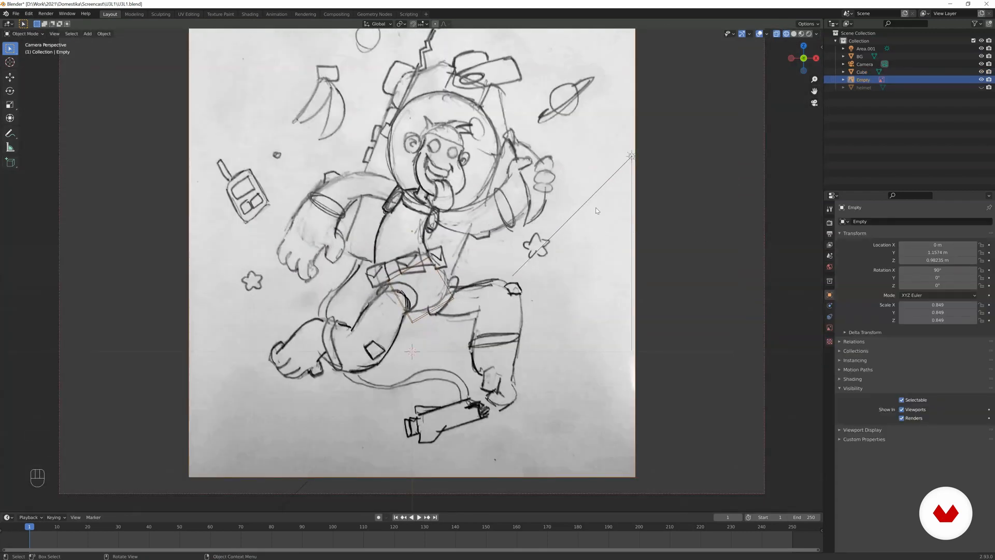
{"action": "left_click", "coordinate": [829, 327]}
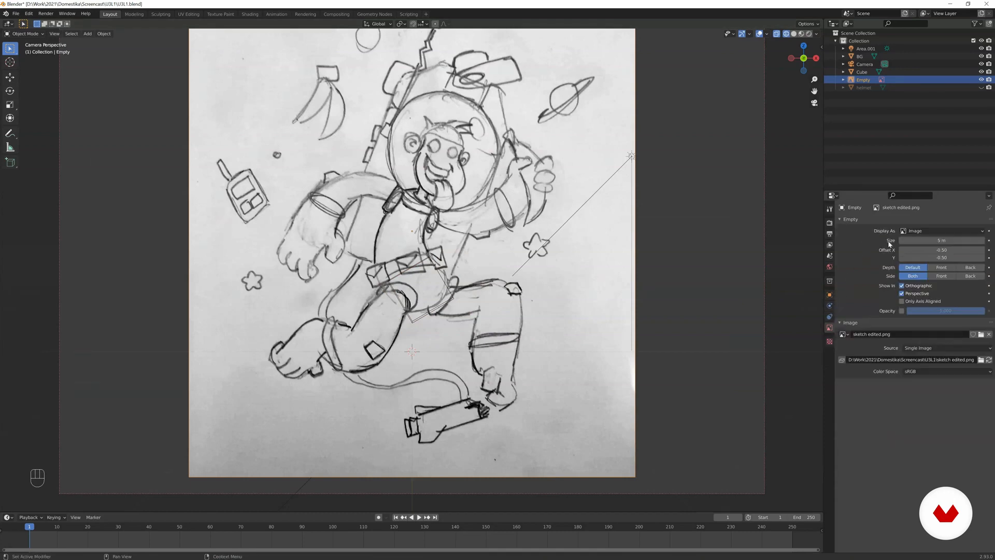
{"action": "left_click", "coordinate": [902, 311]}
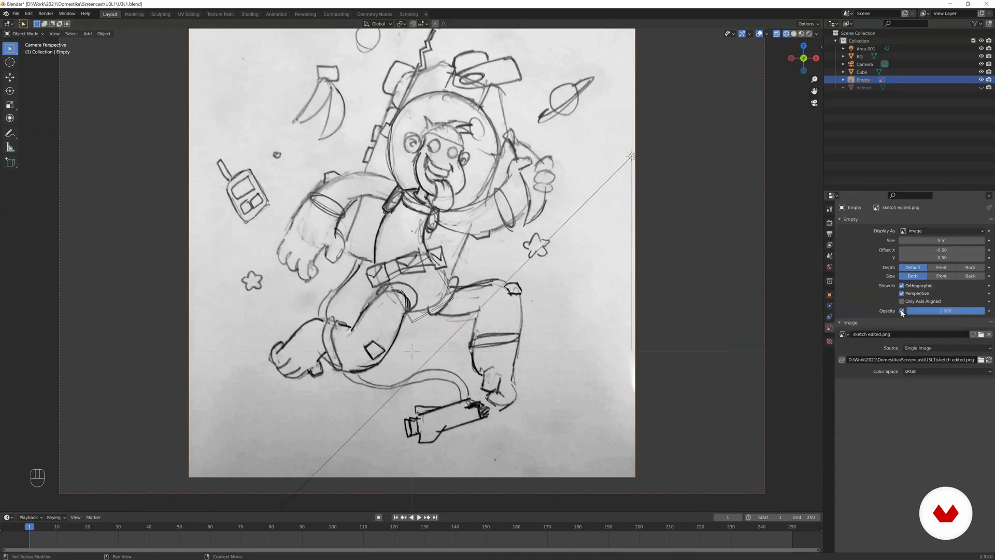
{"action": "left_click", "coordinate": [918, 311]}
{"action": "type", "text": "0.5"}
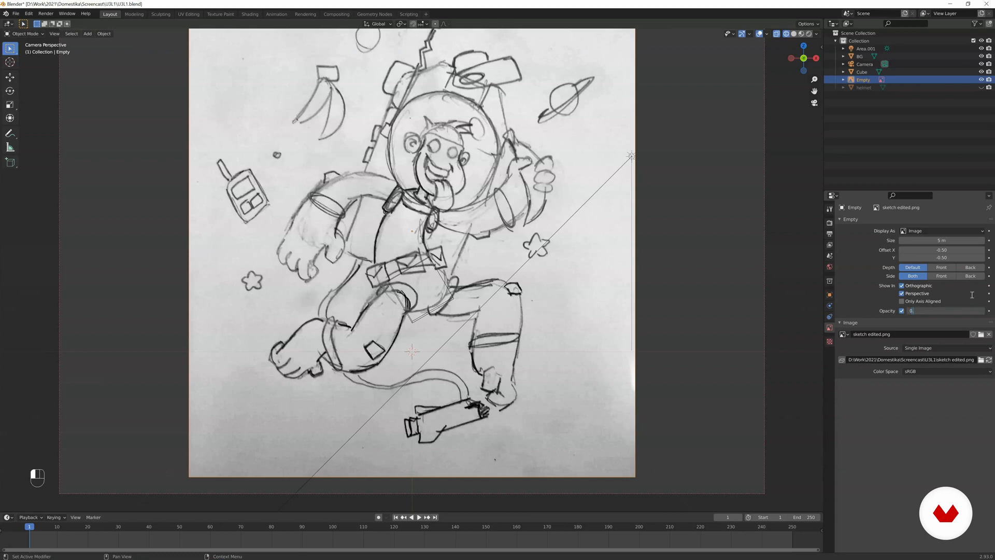
{"action": "key", "text": "Return"}
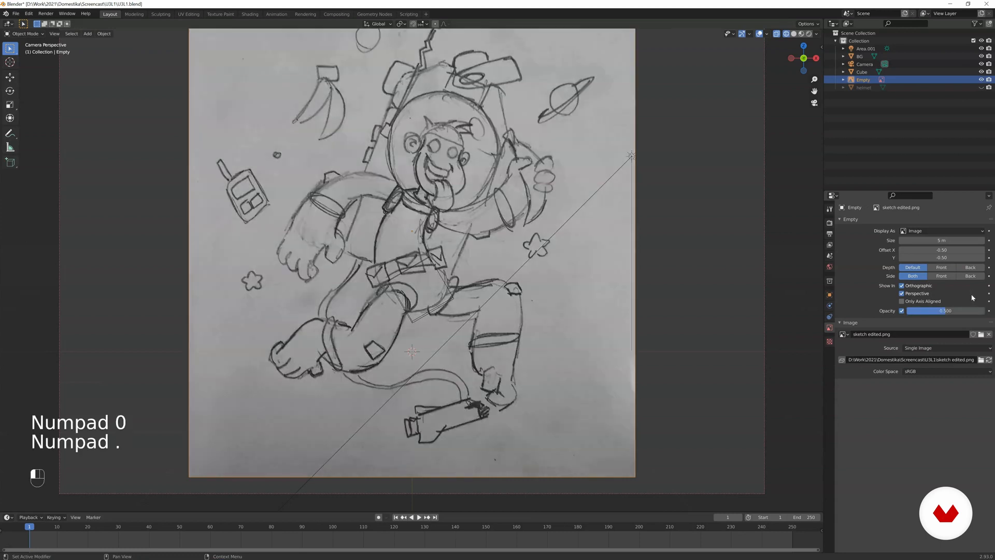
{"action": "left_click", "coordinate": [971, 295]}
{"action": "left_click_drag", "start_coordinate": [968, 305], "coordinate": [963, 312]}
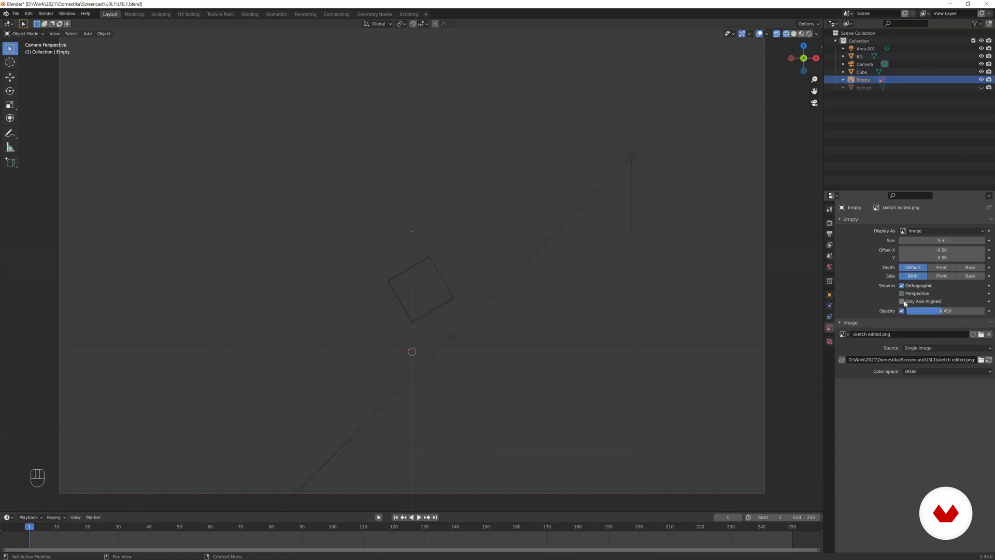
{"action": "key", "text": "ctrl+z"}
{"action": "key", "text": "ctrl+z"}
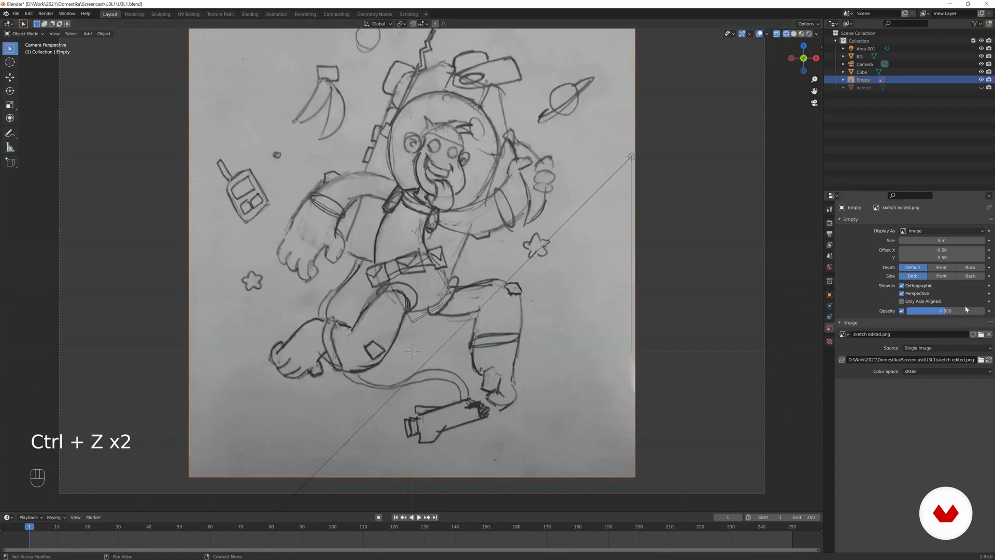
- Lower the sketch image's opacity to 0.464 and put the pelvis cube into Edit Mode
{"action": "left_click_drag", "start_coordinate": [945, 310], "coordinate": [944, 310]}
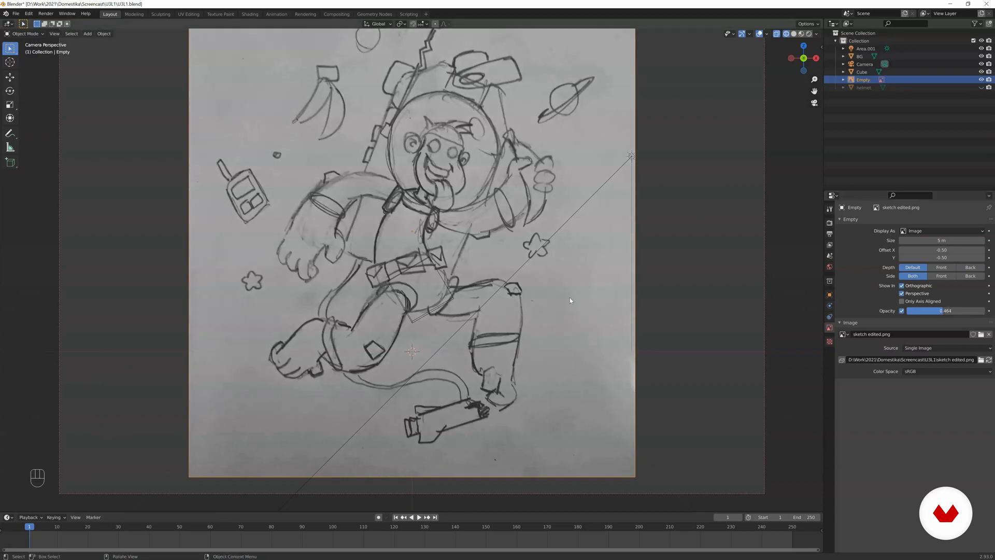
{"action": "left_click", "coordinate": [410, 270]}
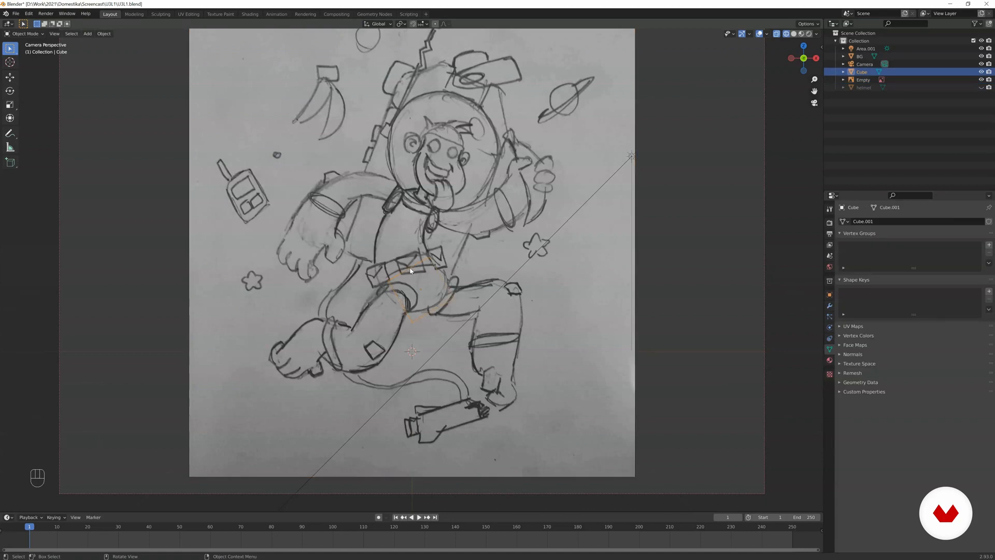
{"action": "scroll", "coordinate": [407, 267], "scroll_direction": "up", "scroll_amount": 6}
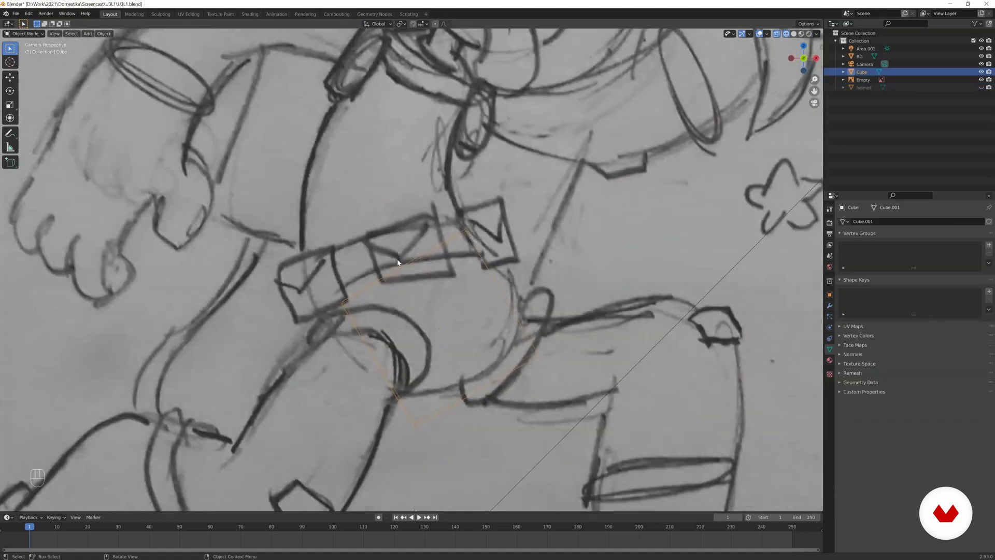
{"action": "key", "text": "Tab"}
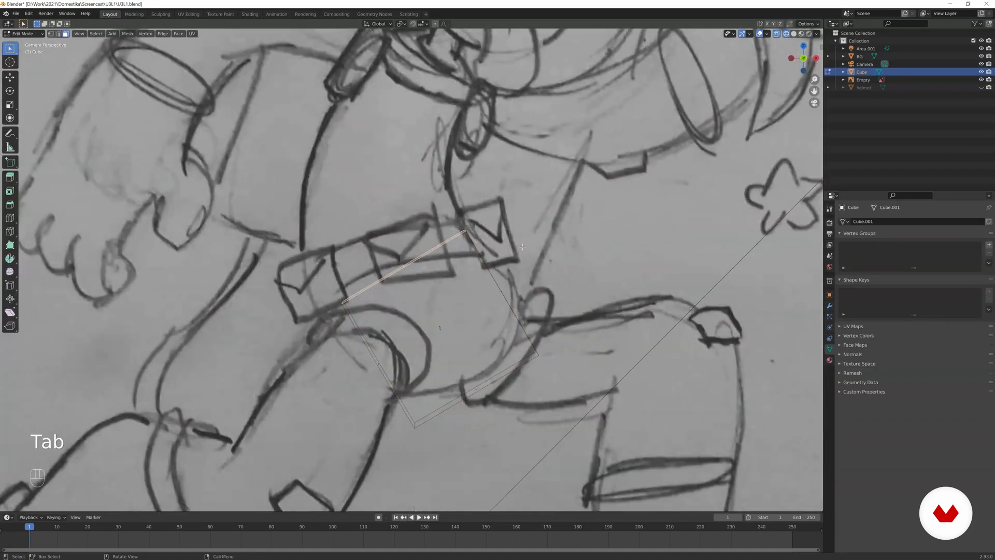
- Scale and move the cube's selected upper face to match the waist width at the belt
{"action": "key", "text": "s"}
{"action": "left_click", "coordinate": [566, 240]}
{"action": "key", "text": "g"}
{"action": "left_click", "coordinate": [576, 258]}
{"action": "key", "text": "s"}
{"action": "left_click", "coordinate": [559, 257]}
{"action": "key", "text": "g"}
{"action": "left_click", "coordinate": [539, 248]}
{"action": "key", "text": "s"}
{"action": "left_click", "coordinate": [536, 250]}
- Extrude the upper face past the belt, and rotate, scale and move it to fit the sketched waist
{"action": "scroll", "coordinate": [498, 266], "scroll_direction": "down", "scroll_amount": 3}
{"action": "key", "text": "e"}
{"action": "left_click", "coordinate": [461, 250]}
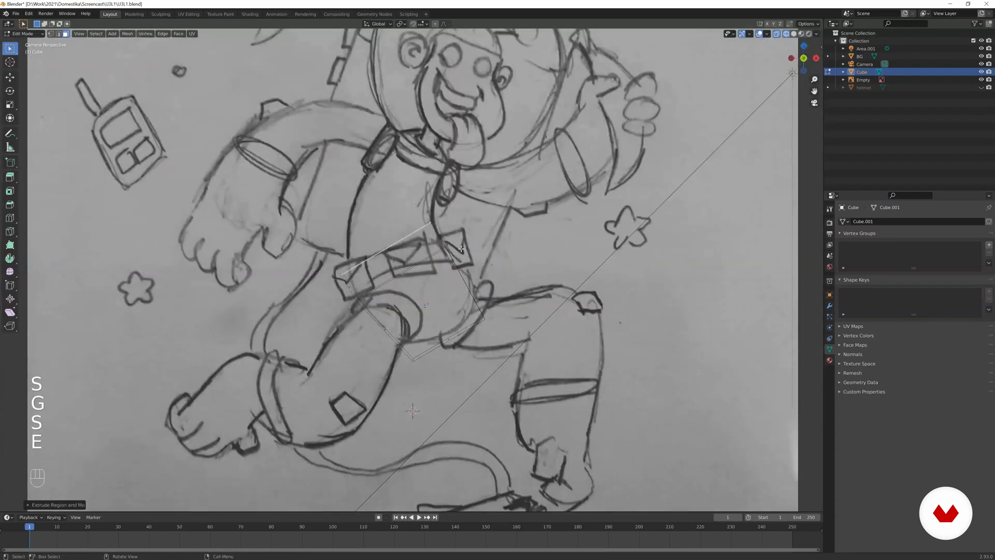
{"action": "key", "text": "g"}
{"action": "left_click", "coordinate": [464, 234]}
{"action": "key", "text": "r"}
{"action": "left_click", "coordinate": [456, 265]}
{"action": "key", "text": "s"}
{"action": "left_click", "coordinate": [443, 257]}
{"action": "key", "text": "g"}
{"action": "left_click", "coordinate": [447, 247]}
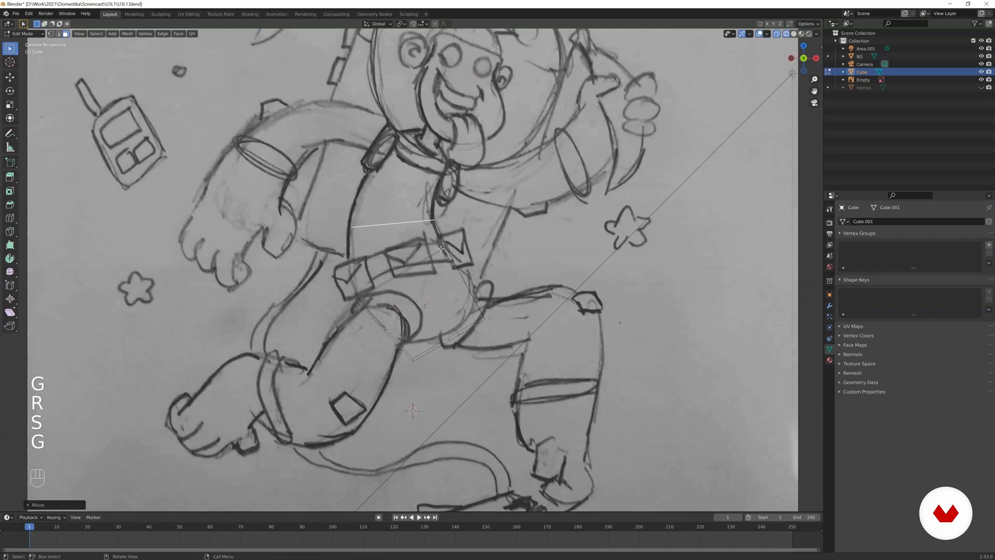
- Extrude another segment up to the chest, tilting and scaling its end face to follow the torso's curve
{"action": "key", "text": "e"}
{"action": "left_click", "coordinate": [449, 223]}
{"action": "key", "text": "g"}
{"action": "key", "text": "r"}
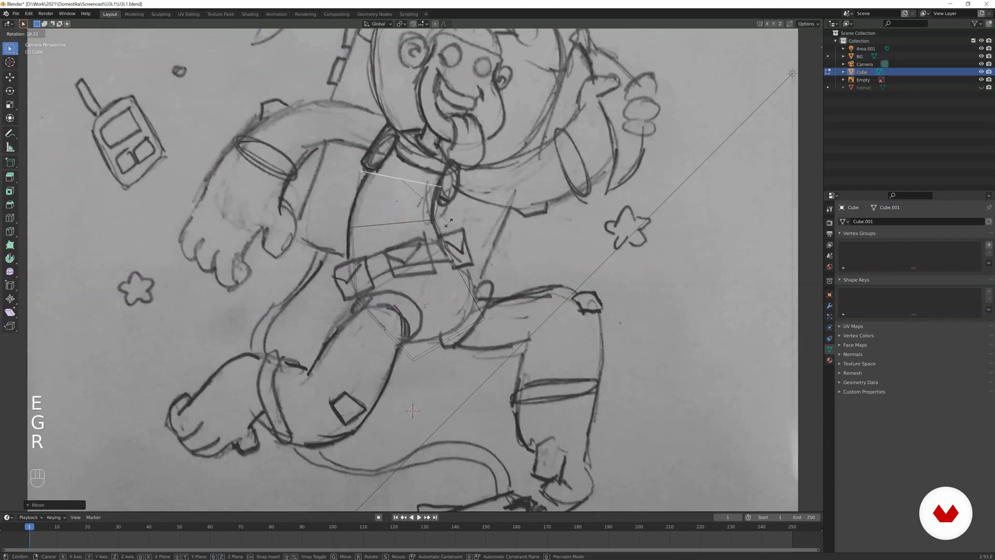
{"action": "left_click", "coordinate": [449, 217]}
{"action": "key", "text": "s"}
{"action": "left_click", "coordinate": [458, 207]}
{"action": "key", "text": "g"}
{"action": "left_click", "coordinate": [461, 202]}
{"action": "key", "text": "s"}
{"action": "left_click", "coordinate": [464, 199]}
- Extrude the torso up to the collar, narrow the end face and leave only that face selected
{"action": "key", "text": "e"}
{"action": "left_click", "coordinate": [464, 166]}
{"action": "key", "text": "s"}
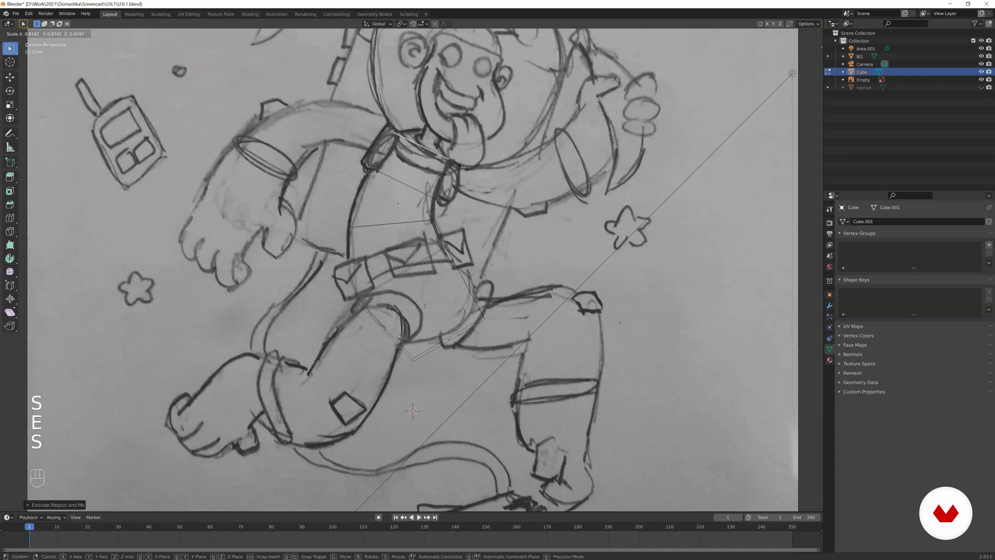
{"action": "left_click", "coordinate": [466, 168]}
{"action": "key", "text": "Tab"}
{"action": "key", "text": "Tab"}
{"action": "key", "text": "a"}
{"action": "key", "text": "a"}
{"action": "scroll", "coordinate": [475, 194], "scroll_direction": "down", "scroll_amount": 1}
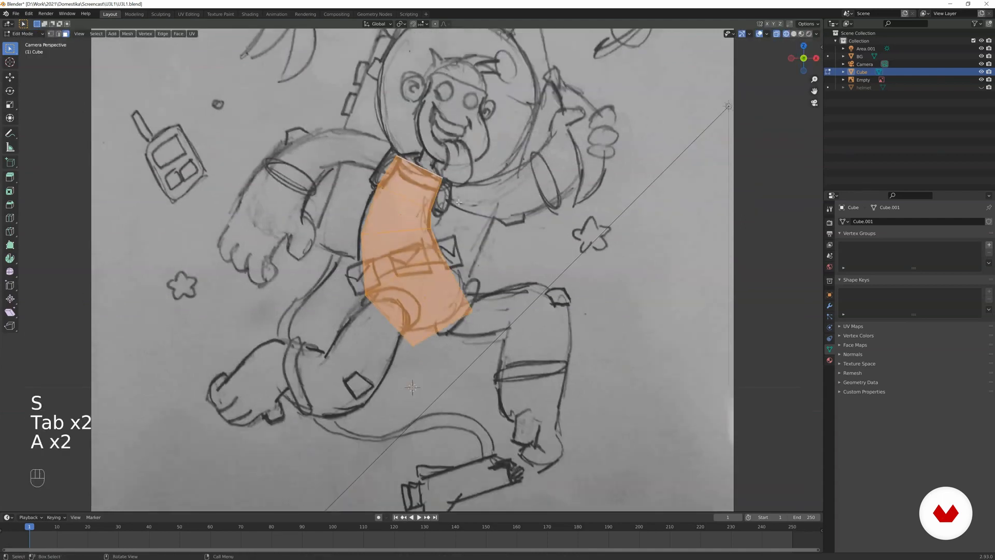
{"action": "left_click", "coordinate": [462, 179]}
{"action": "middle_click_drag", "start_coordinate": [461, 178], "coordinate": [417, 240], "text": "shift"}
{"action": "scroll", "coordinate": [418, 241], "scroll_direction": "up", "scroll_amount": 2}
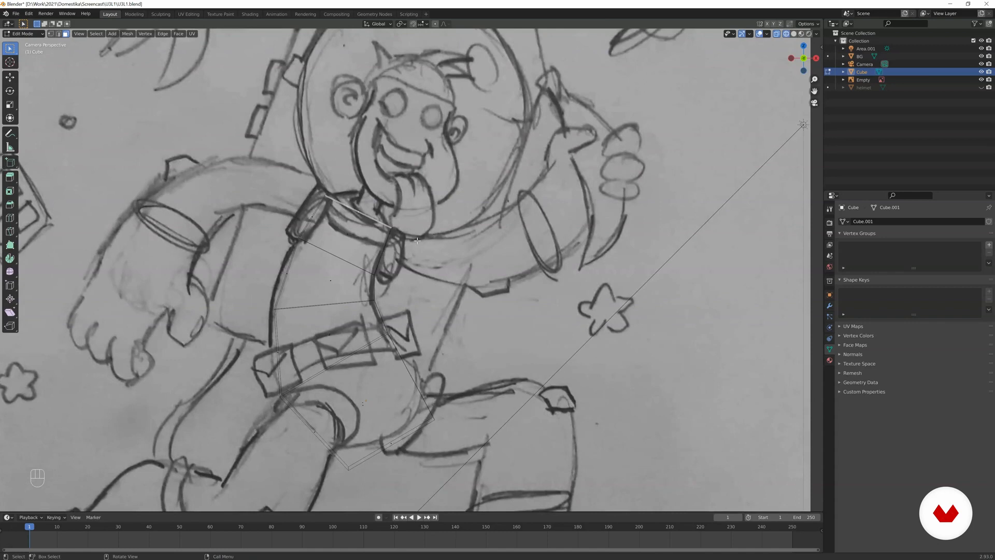
- Align the collar face with the sketch, extrude a short neck segment from it and shrink its end
{"action": "key", "text": "g"}
{"action": "key", "text": "r"}
{"action": "key", "text": "g"}
{"action": "key", "text": "e"}
{"action": "left_click", "coordinate": [408, 233]}
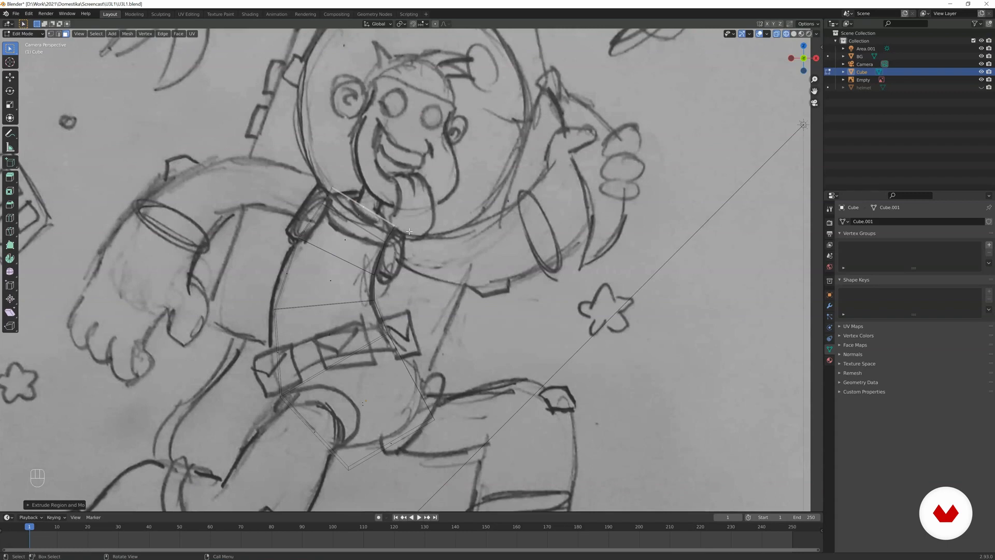
{"action": "key", "text": "s"}
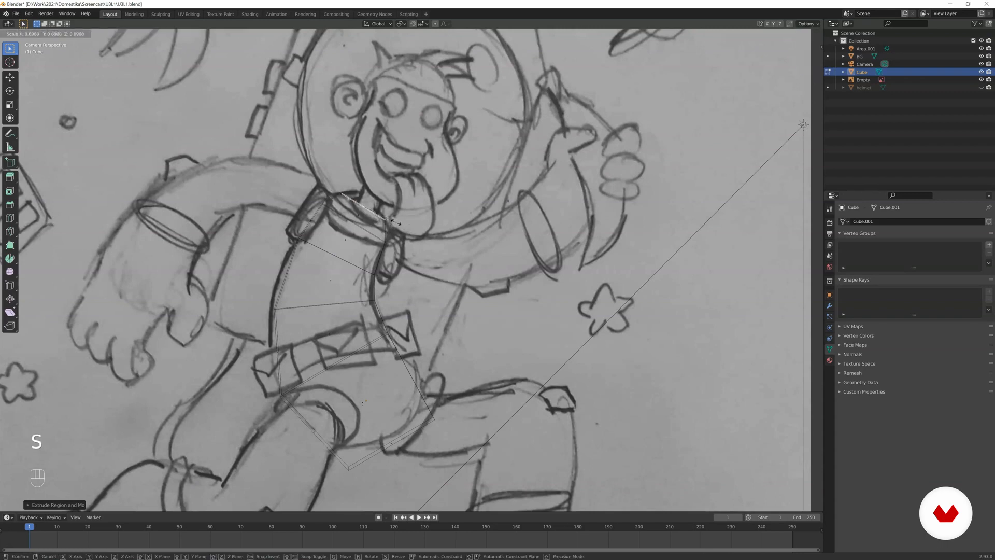
{"action": "left_click", "coordinate": [402, 223]}
- Switch to quad view, rotate and move the neck's end face in the side view, and leave Edit Mode
{"action": "key", "text": "ctrl+alt+q"}
{"action": "scroll", "coordinate": [677, 360], "scroll_direction": "up", "scroll_amount": 15}
{"action": "key", "text": "r"}
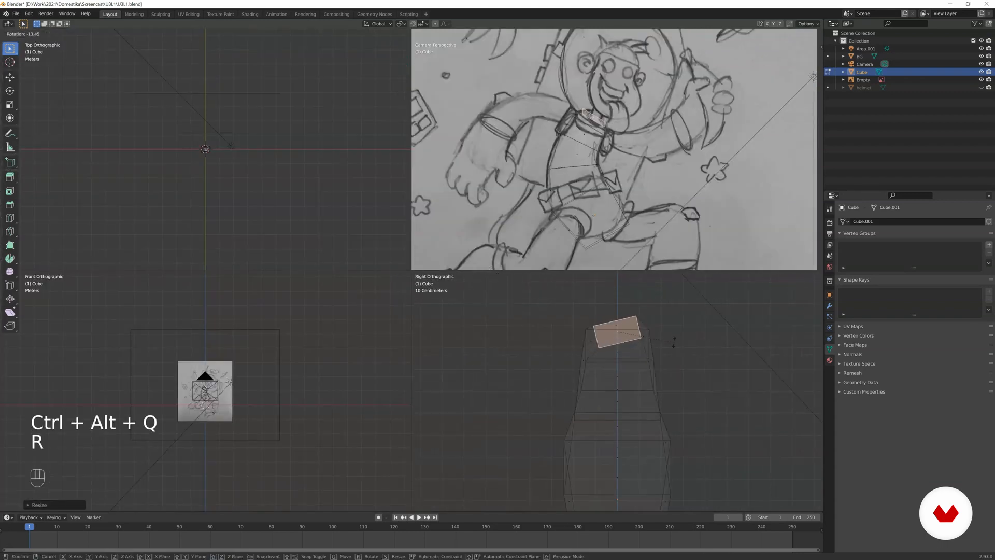
{"action": "key", "text": "r"}
{"action": "left_click", "coordinate": [666, 338]}
{"action": "key", "text": "g"}
{"action": "key", "text": "Tab"}
- Return to the single camera view in Material Preview and adjust the neck face's position, rotation and size in Edit Mode
{"action": "key", "text": "ctrl+alt+q"}
{"action": "key", "text": "z"}
{"action": "left_click", "coordinate": [464, 252]}
{"action": "scroll", "coordinate": [465, 253], "scroll_direction": "up", "scroll_amount": 2}
{"action": "key", "text": "Tab"}
{"action": "key", "text": "g"}
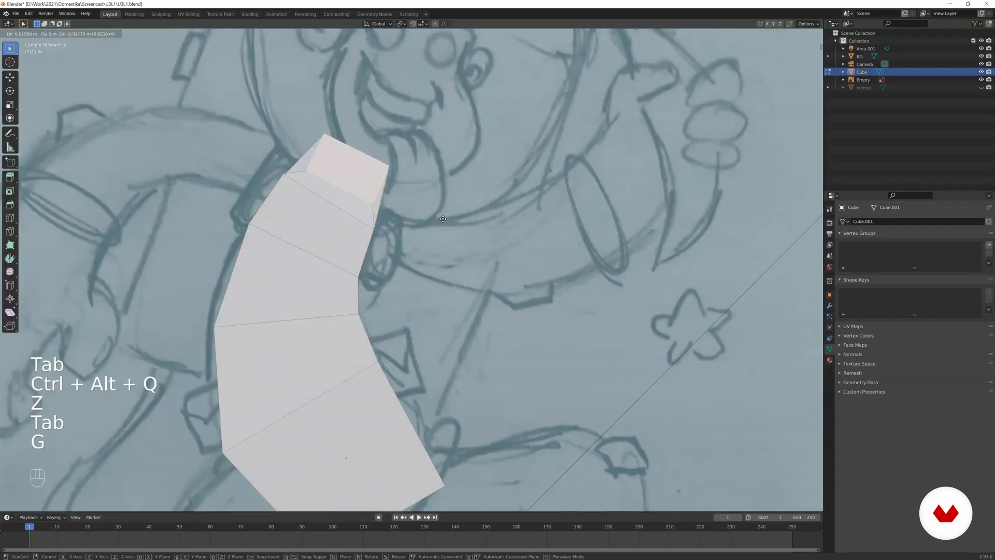
{"action": "key", "text": "r"}
{"action": "key", "text": "s"}
{"action": "left_click", "coordinate": [412, 213]}
{"action": "key", "text": "Tab"}
{"action": "scroll", "coordinate": [412, 212], "scroll_direction": "down", "scroll_amount": 4}
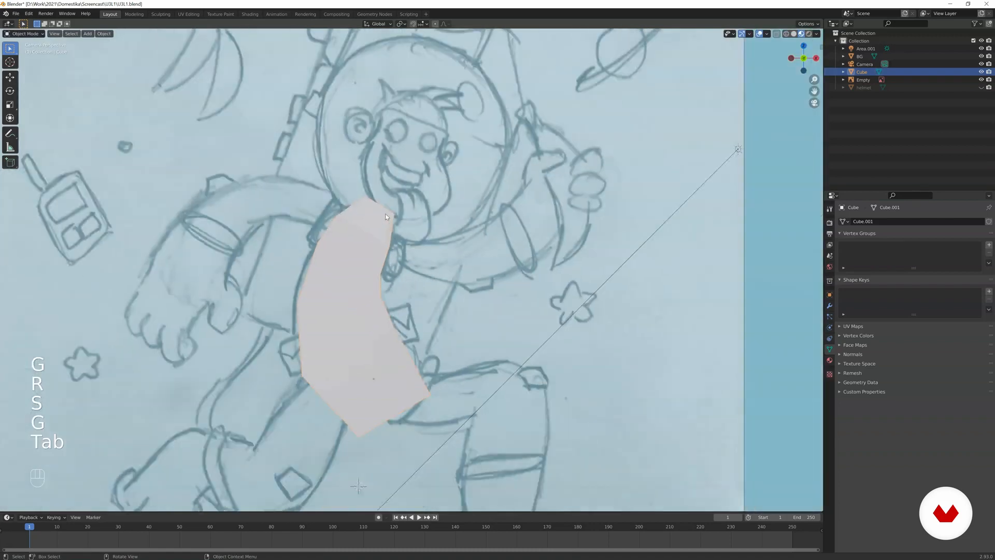
- Rename the torso mesh as body and hide it
{"action": "scroll", "coordinate": [482, 220], "scroll_direction": "down", "scroll_amount": 3}
{"action": "scroll", "coordinate": [482, 220], "scroll_direction": "up", "scroll_amount": 3}
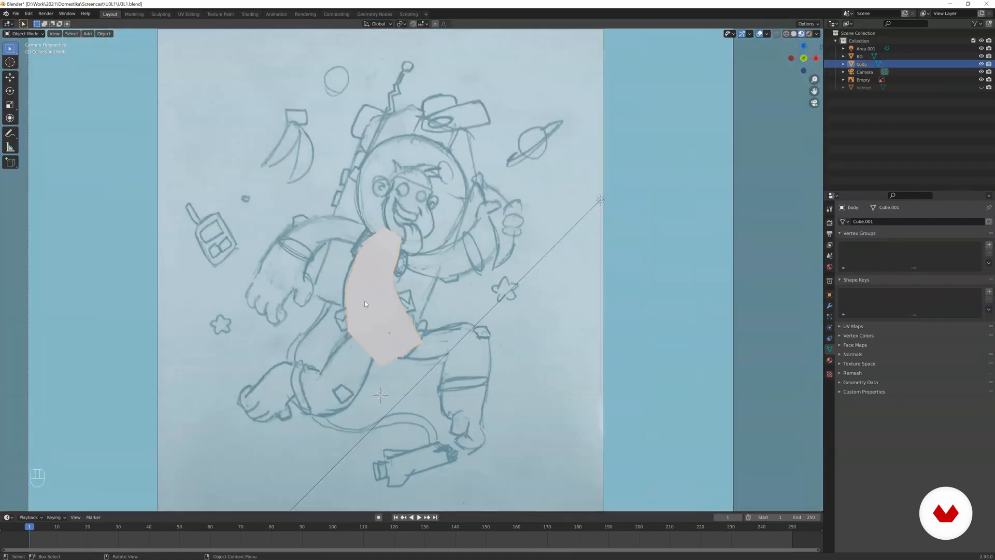
{"action": "scroll", "coordinate": [365, 300], "scroll_direction": "up", "scroll_amount": 1}
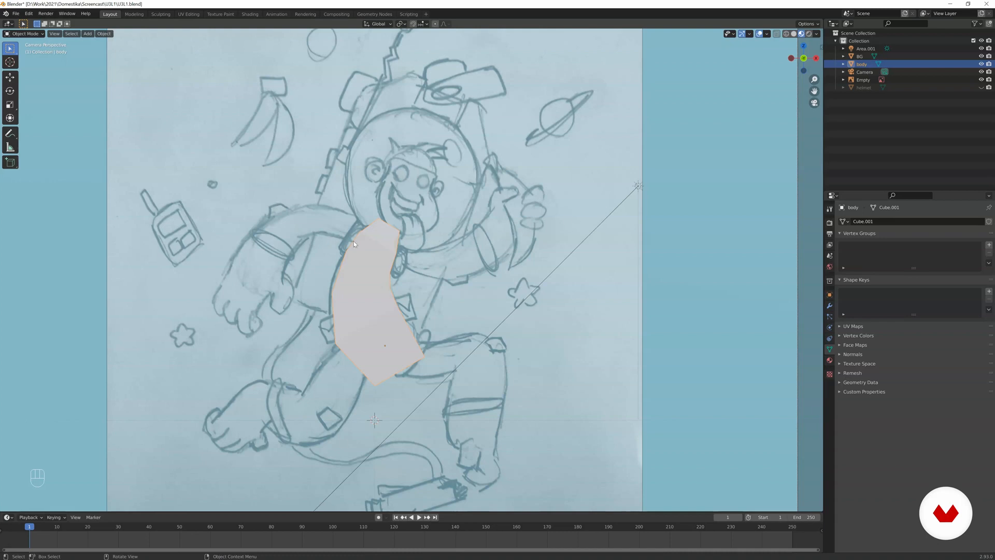
{"action": "key", "text": "h"}
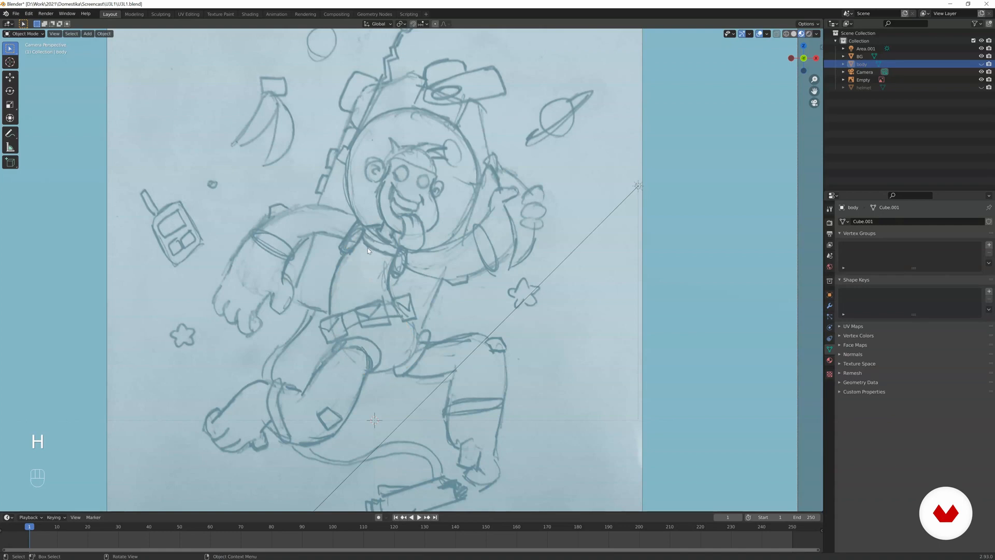
- Add a cube, shrink it and move it over the shoulder of the astronaut's lowered arm
{"action": "key", "text": "shift+a"}
{"action": "mouse_move", "coordinate": [366, 244]}
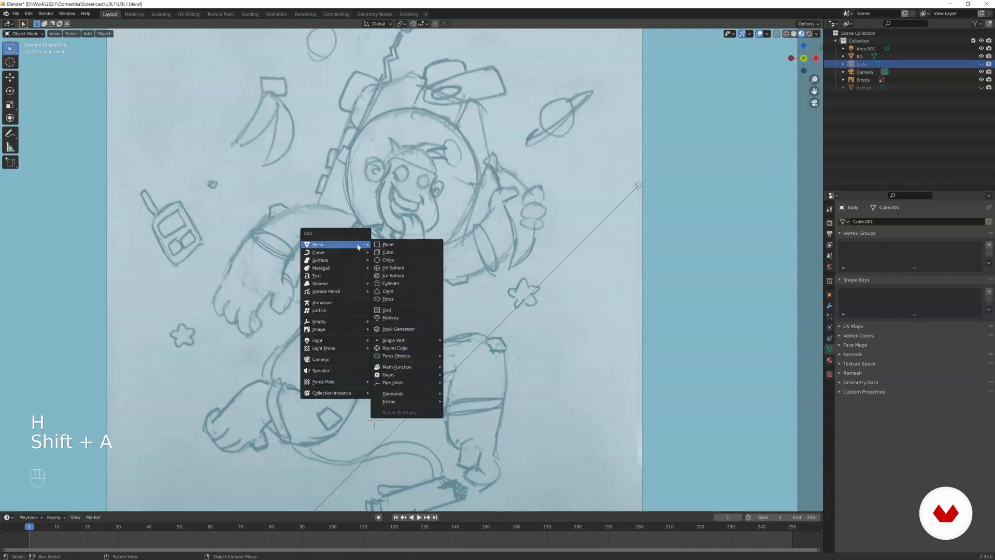
{"action": "left_click", "coordinate": [400, 254]}
{"action": "key", "text": "s"}
{"action": "left_click", "coordinate": [387, 394]}
{"action": "key", "text": "g"}
{"action": "left_click", "coordinate": [379, 190]}
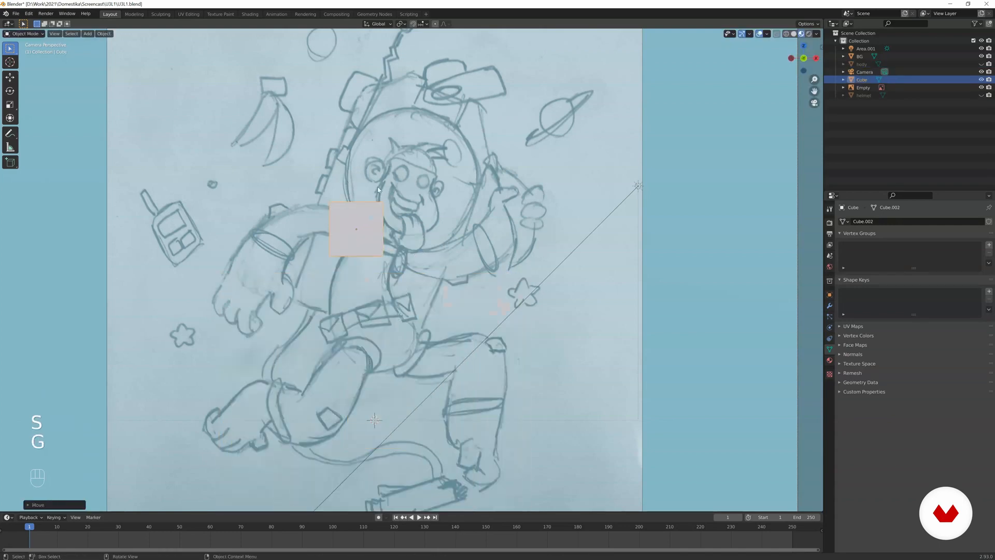
- Tilt, shrink and reposition the new cube so it lines up with the lowered arm's shoulder beside the collar
{"action": "key", "text": "r"}
{"action": "left_click", "coordinate": [405, 222]}
{"action": "key", "text": "s"}
{"action": "left_click", "coordinate": [383, 222]}
{"action": "key", "text": "g"}
{"action": "left_click", "coordinate": [385, 227]}
{"action": "key", "text": "r"}
{"action": "left_click", "coordinate": [387, 230]}
{"action": "key", "text": "g"}
{"action": "left_click", "coordinate": [388, 234]}
{"action": "key", "text": "g"}
{"action": "left_click", "coordinate": [388, 233]}
- Fine-tune the shoulder cube's size and rotation to match the sketched arm's thickness and direction
{"action": "scroll", "coordinate": [388, 233], "scroll_direction": "up", "scroll_amount": 1}
{"action": "middle_click_drag", "start_coordinate": [388, 234], "coordinate": [492, 264], "text": "shift"}
{"action": "scroll", "coordinate": [497, 259], "scroll_direction": "up", "scroll_amount": 6}
{"action": "key", "text": "s"}
{"action": "left_click", "coordinate": [558, 236]}
{"action": "key", "text": "r"}
{"action": "left_click", "coordinate": [536, 238]}
- In wireframe Edit Mode, extrude the shoulder cube's outer face into two upper-arm segments that follow the sketched curve
{"action": "key", "text": "Tab"}
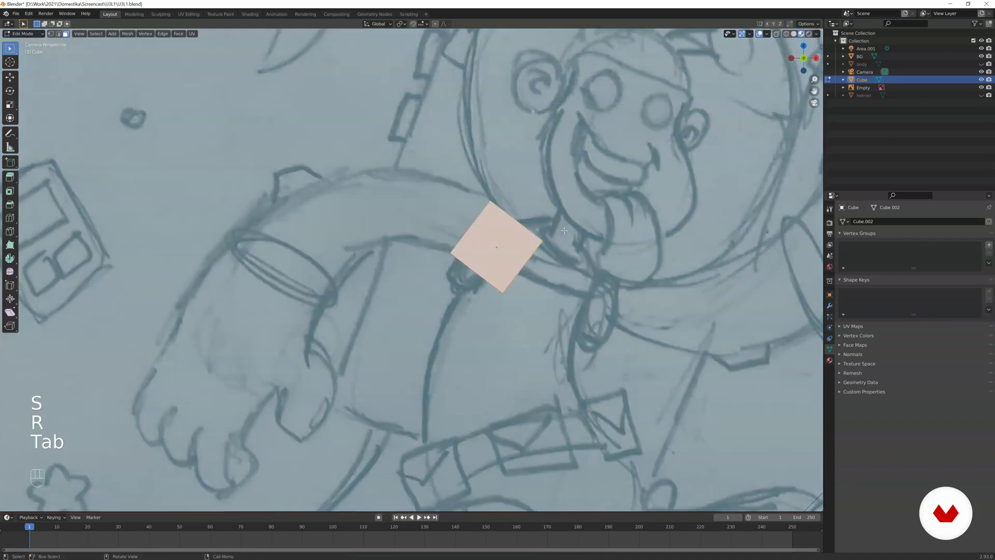
{"action": "key", "text": "z"}
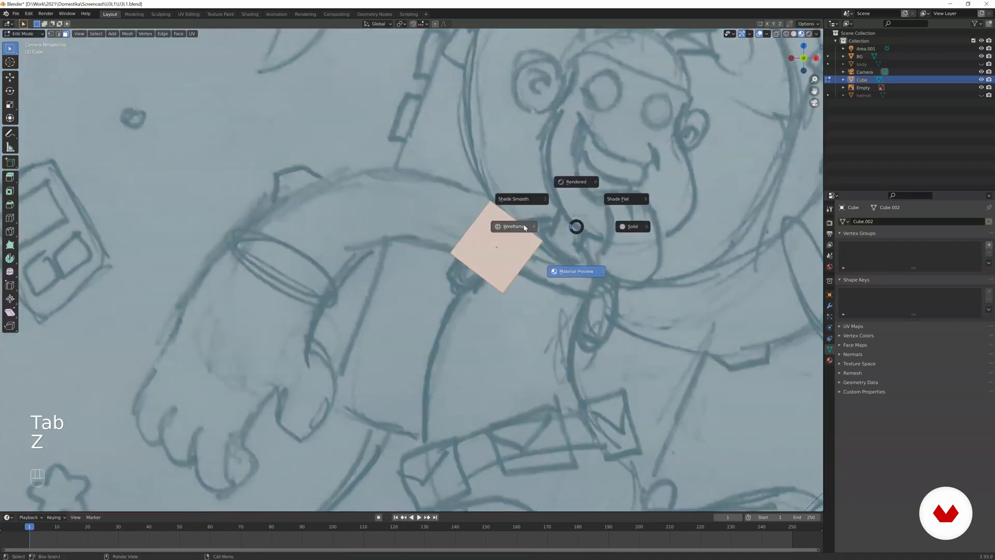
{"action": "left_click", "coordinate": [465, 229]}
{"action": "key", "text": "e"}
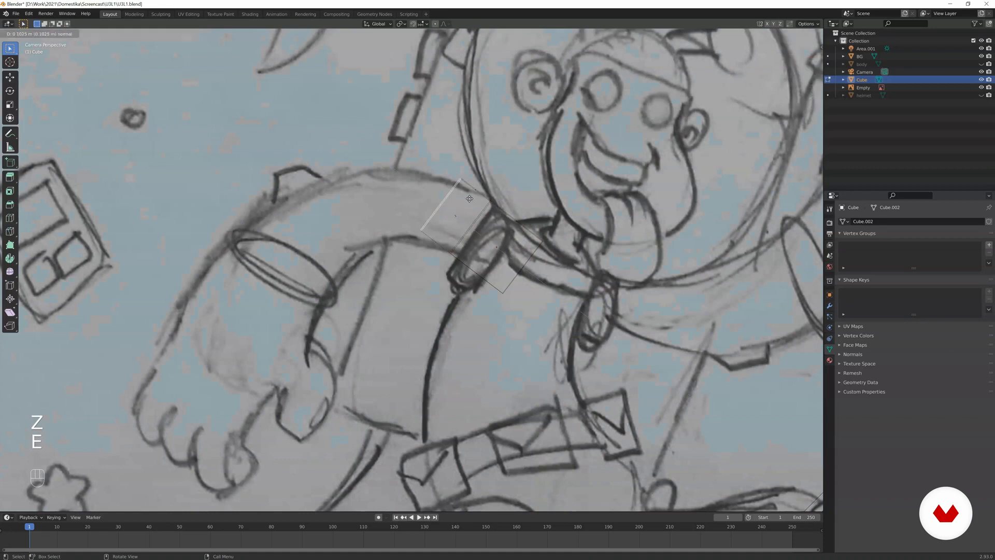
{"action": "key", "text": "g"}
{"action": "key", "text": "r"}
{"action": "key", "text": "e"}
{"action": "key", "text": "g"}
{"action": "key", "text": "r"}
{"action": "key", "text": "g"}
{"action": "left_click", "coordinate": [397, 159]}
- Extrude a further arm segment toward the elbow, rotating and scaling its end face to the sketch
{"action": "key", "text": "e"}
{"action": "key", "text": "g"}
{"action": "key", "text": "r"}
{"action": "key", "text": "s"}
{"action": "left_click", "coordinate": [349, 182]}
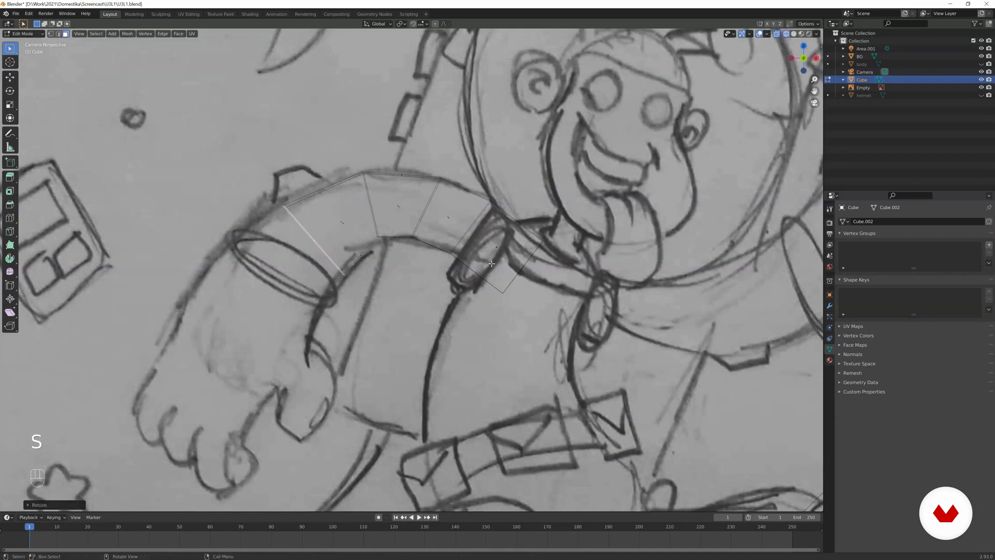
- Extrude the arm past the sleeve band, and rotate, move and scale the end face to the band's angle
{"action": "key", "text": "e"}
{"action": "key", "text": "g"}
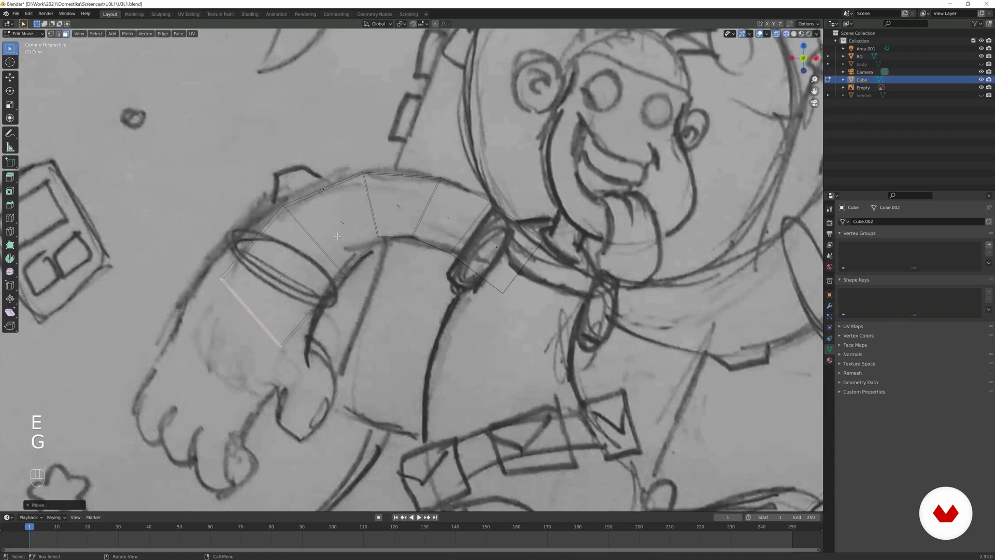
{"action": "key", "text": "r"}
{"action": "key", "text": "g"}
{"action": "left_click", "coordinate": [316, 171]}
{"action": "key", "text": "s"}
{"action": "left_click", "coordinate": [344, 154]}
{"action": "scroll", "coordinate": [342, 156], "scroll_direction": "down", "scroll_amount": 3}
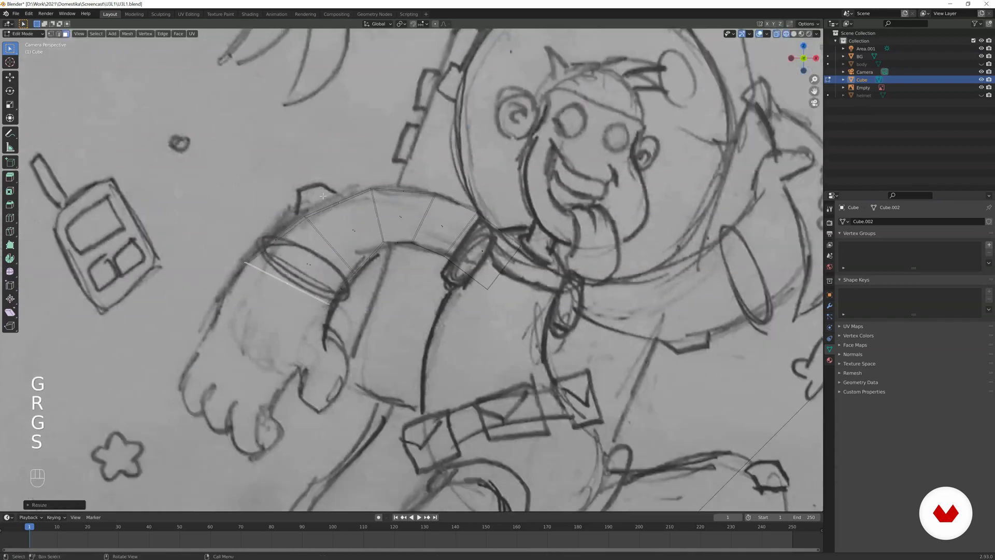
- Extrude the last arm segment down to the knuckles, adjust its end position and return to Object Mode
{"action": "middle_click_drag", "start_coordinate": [315, 214], "coordinate": [333, 157], "text": "shift"}
{"action": "key", "text": "e"}
{"action": "left_click", "coordinate": [303, 214]}
{"action": "key", "text": "g"}
{"action": "left_click", "coordinate": [300, 210]}
{"action": "key", "text": "Tab"}
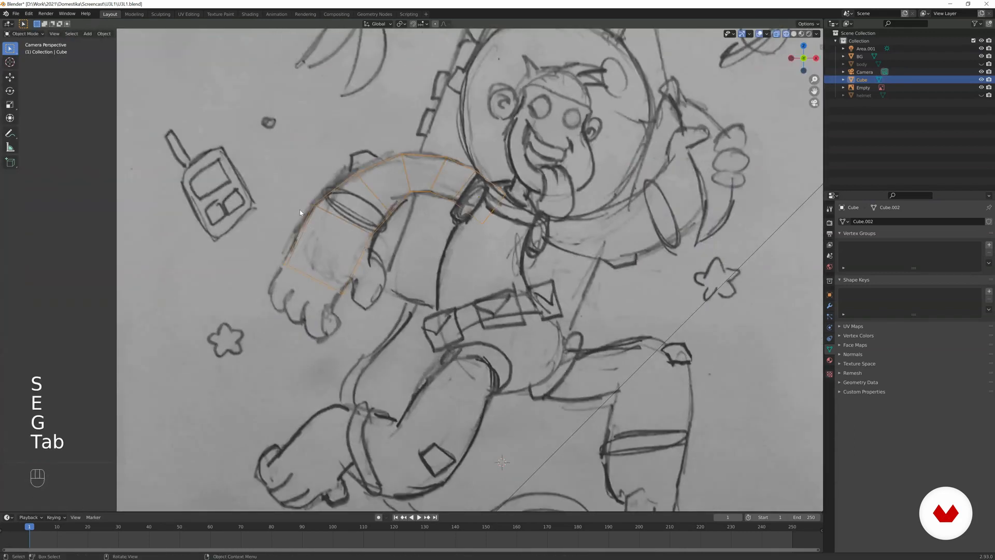
- Duplicate the arm's end face over the sketched thumb in Edit Mode, scale it down and extrude it into a thumb block
{"action": "key", "text": "Tab"}
{"action": "scroll", "coordinate": [336, 227], "scroll_direction": "up", "scroll_amount": 2}
{"action": "scroll", "coordinate": [336, 227], "scroll_direction": "down", "scroll_amount": 3}
{"action": "scroll", "coordinate": [312, 274], "scroll_direction": "up", "scroll_amount": 4}
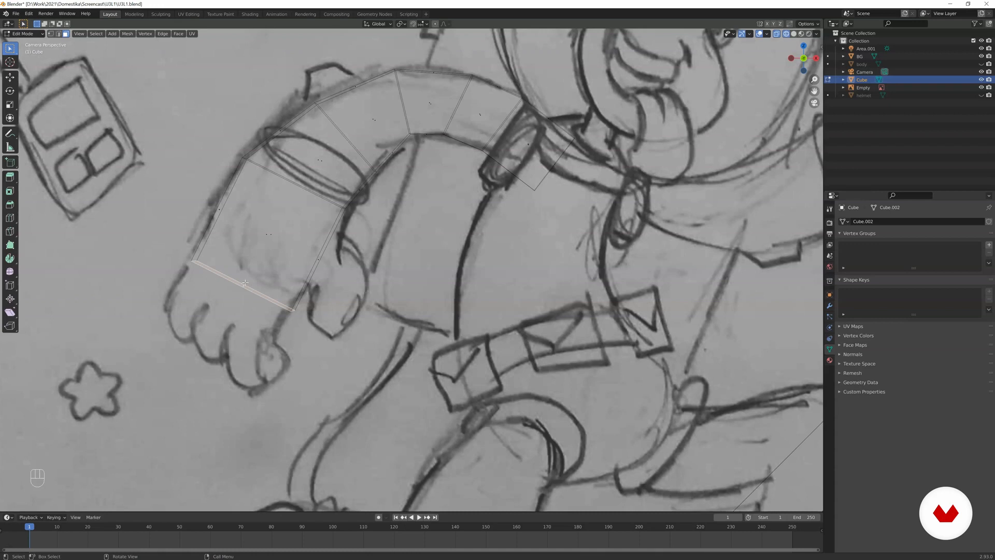
{"action": "key", "text": "shift+d"}
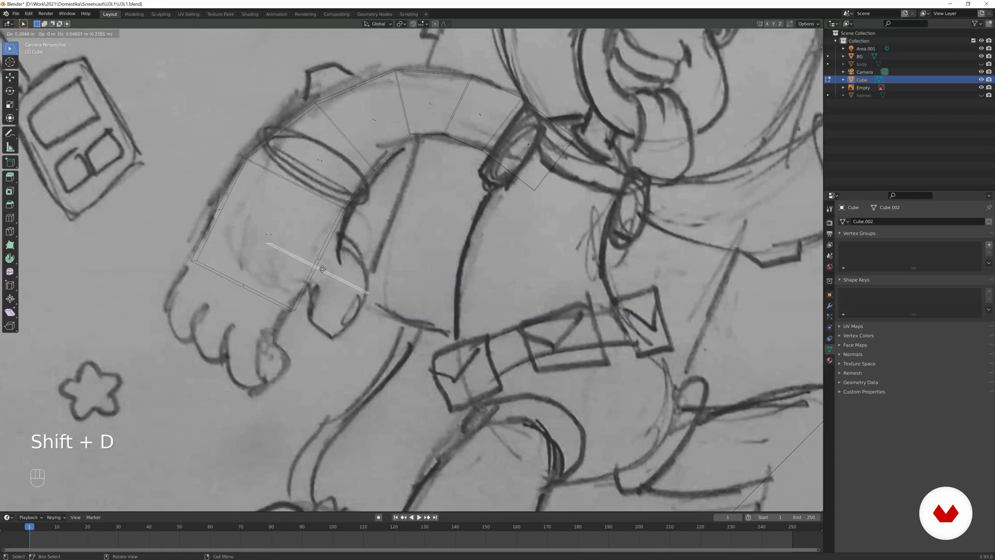
{"action": "left_click", "coordinate": [372, 257]}
{"action": "key", "text": "s"}
{"action": "left_click", "coordinate": [404, 255]}
{"action": "key", "text": "e"}
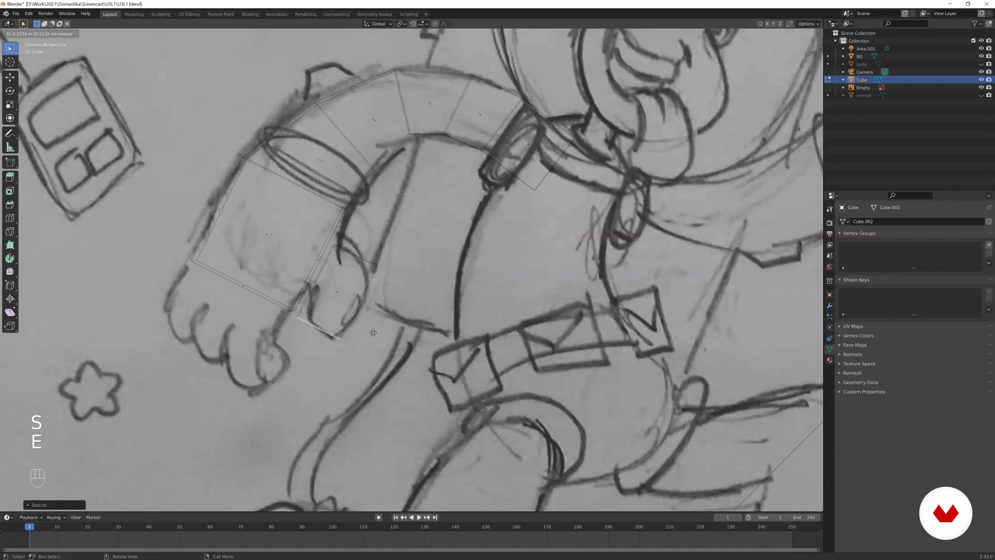
{"action": "left_click", "coordinate": [356, 314]}
- Duplicate the whole thumb block onto the nearest sketched finger below the palm and scale it to fit
{"action": "key", "text": "l"}
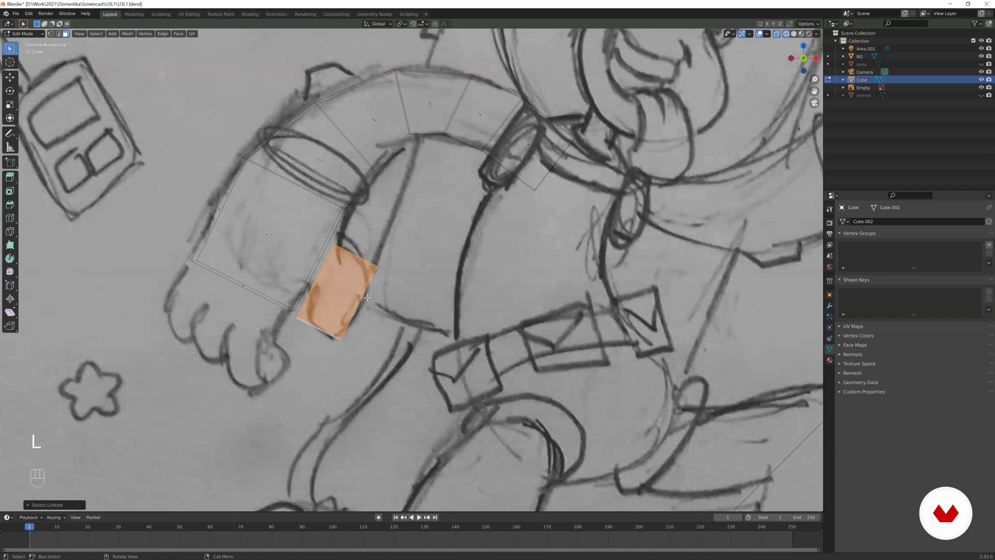
{"action": "key", "text": "shift+d"}
{"action": "left_click", "coordinate": [282, 354]}
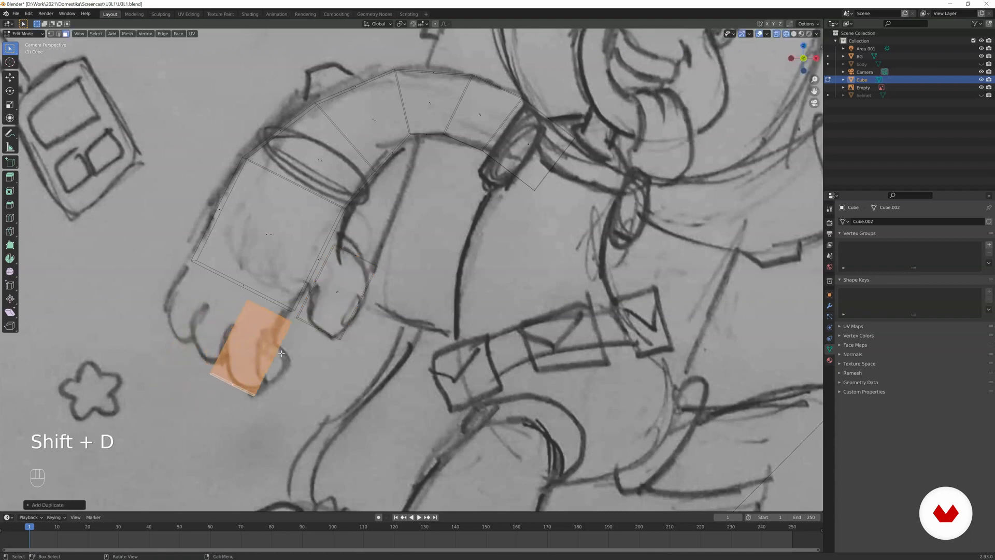
{"action": "key", "text": "s"}
{"action": "left_click", "coordinate": [306, 350]}
- Duplicate the finger block twice more for the remaining fingers, adjust the outermost one's size and position, and return to Object Mode
{"action": "key", "text": "shift+d"}
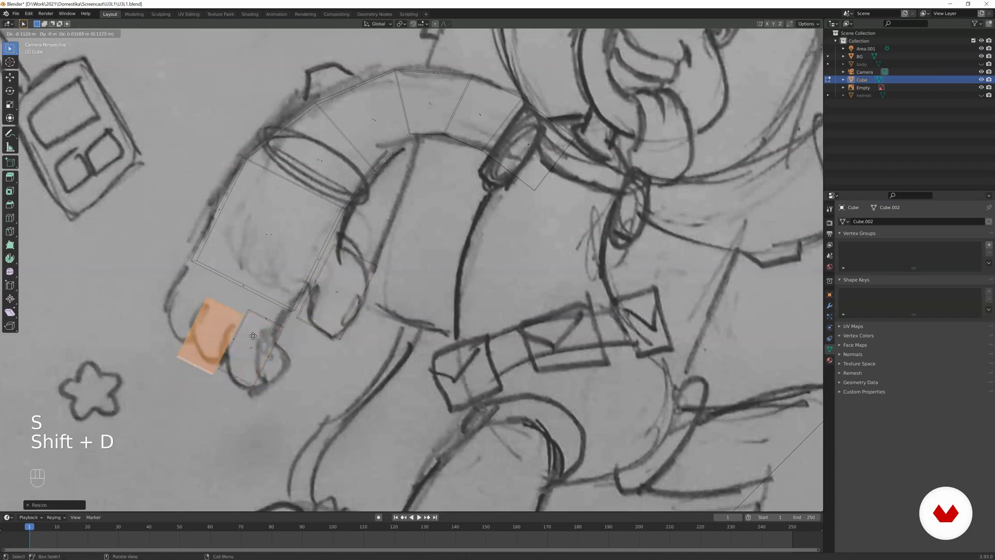
{"action": "left_click", "coordinate": [253, 333]}
{"action": "key", "text": "shift+d"}
{"action": "left_click", "coordinate": [236, 309]}
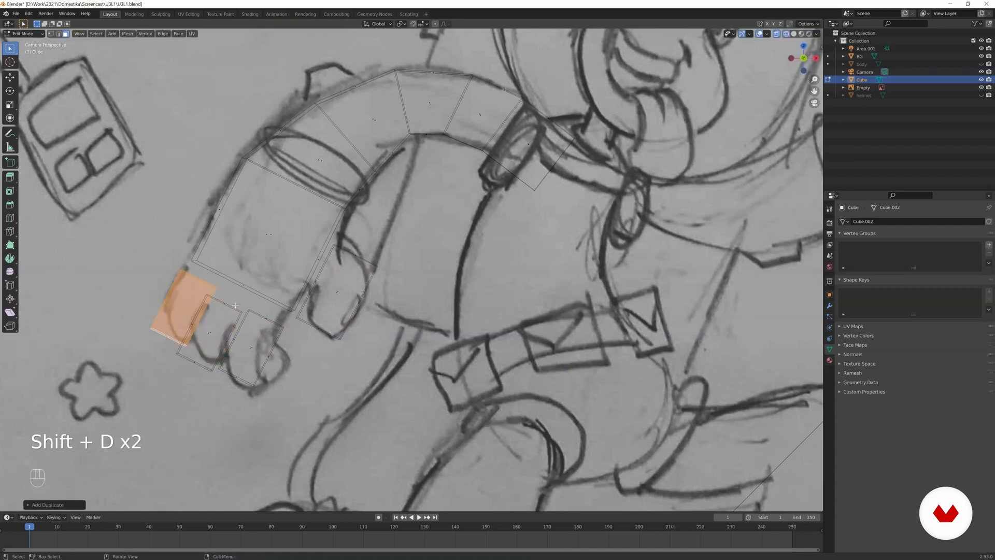
{"action": "key", "text": "s"}
{"action": "key", "text": "g"}
{"action": "key", "text": "Tab"}
{"action": "scroll", "coordinate": [214, 304], "scroll_direction": "down", "scroll_amount": 5}
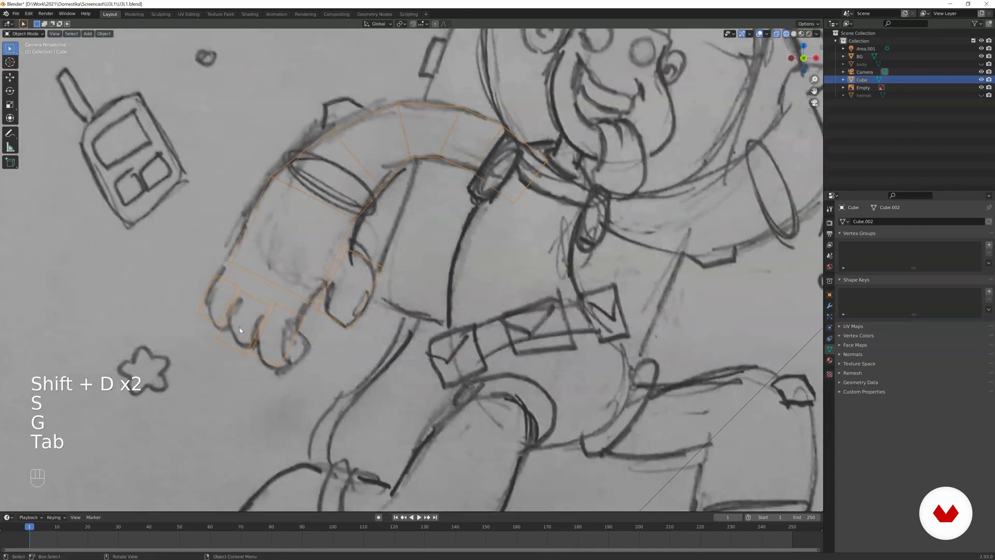
- Switch the viewport to solid shading and rename the arm object "arm l"
{"action": "key", "text": "z"}
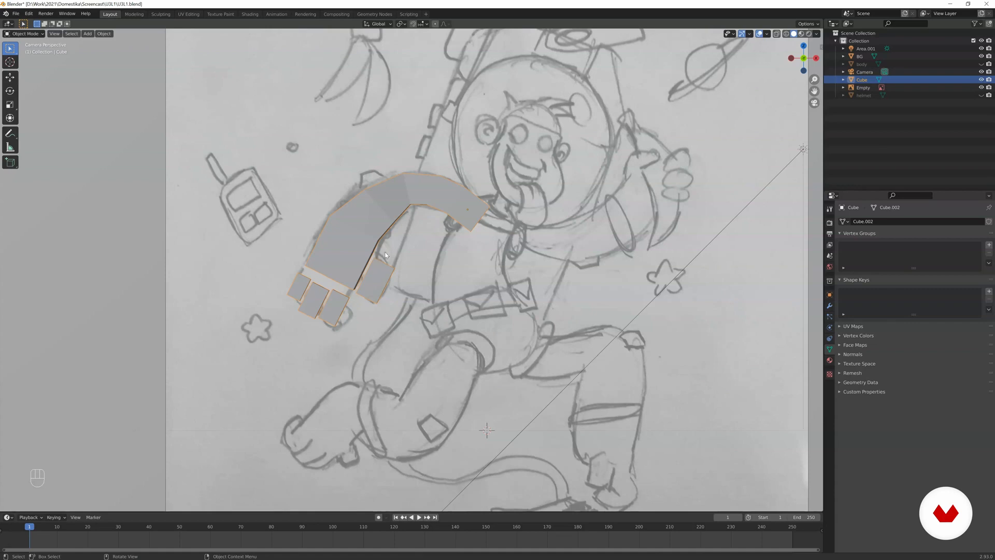
{"action": "double_click", "coordinate": [889, 80]}
{"action": "type", "text": "arm"}
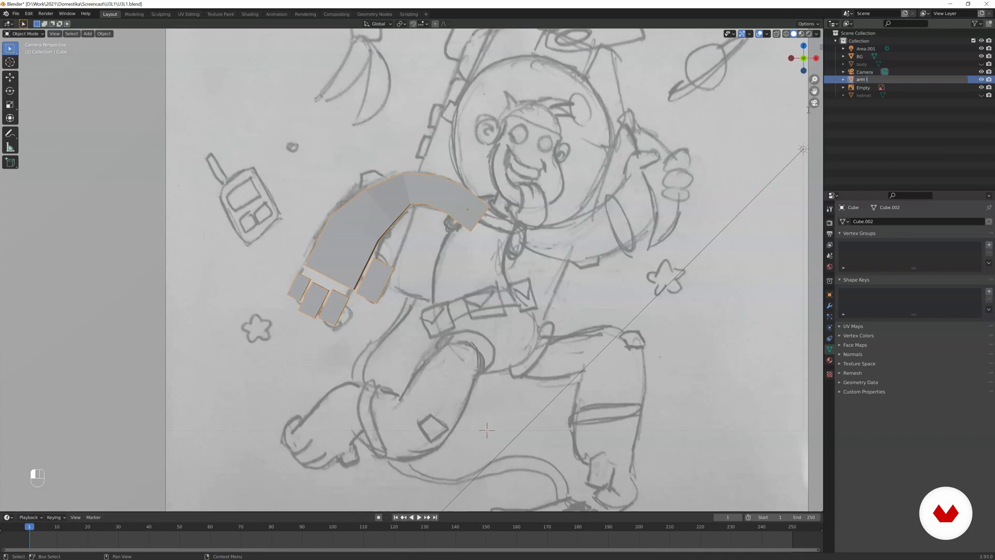
{"action": "key", "text": "Return"}
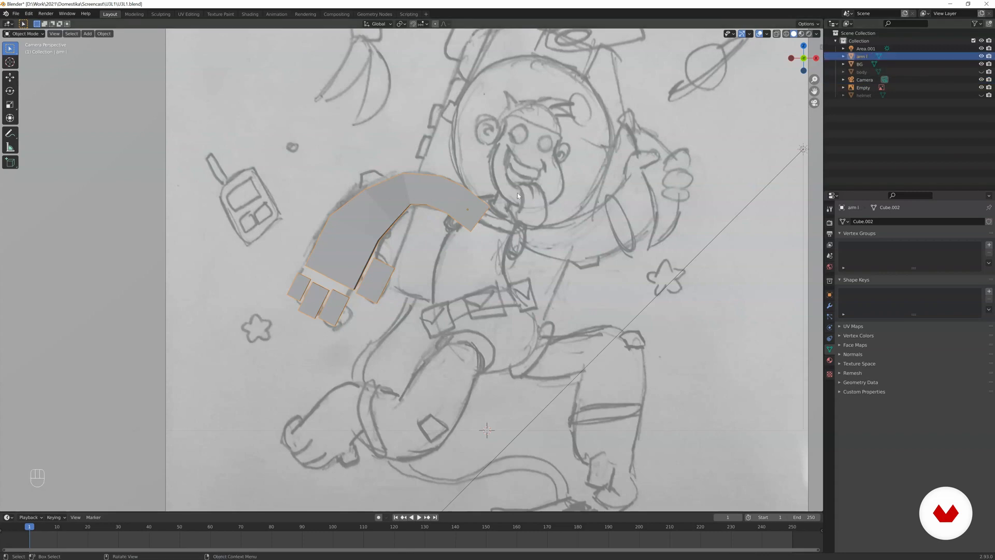
- Create a linked duplicate of the arm at the opposite shoulder and mirror it by scaling -1 along X
{"action": "key", "text": "alt+d"}
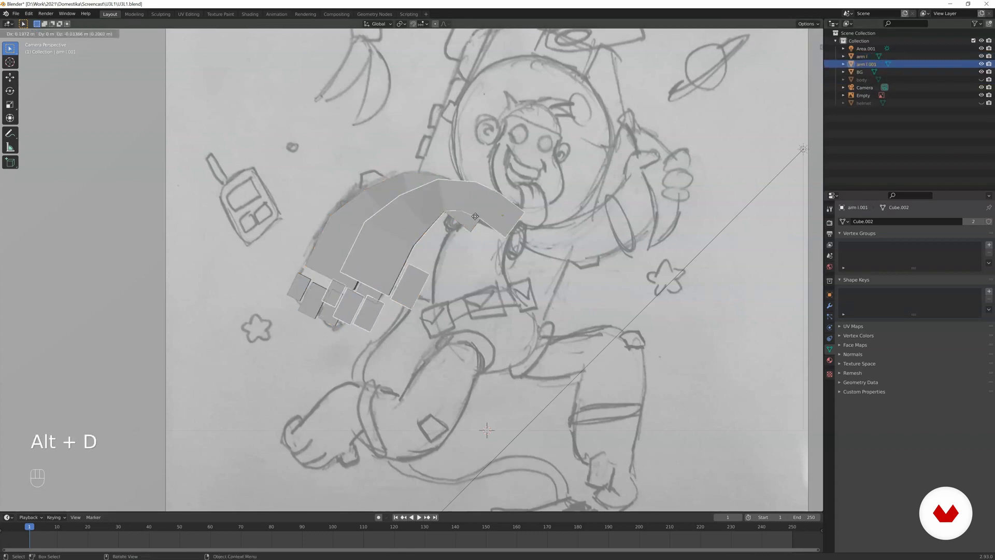
{"action": "left_click", "coordinate": [526, 234]}
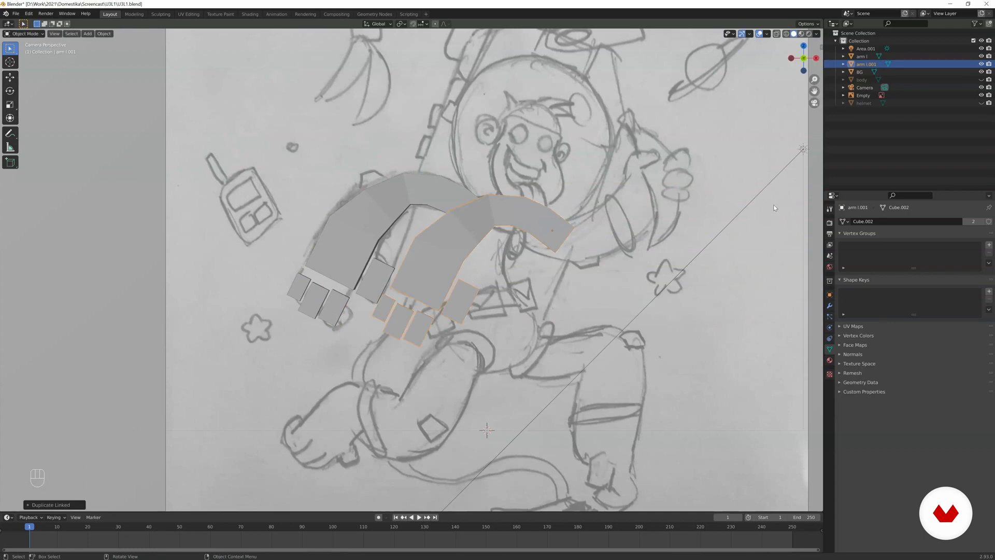
{"action": "key", "text": "s"}
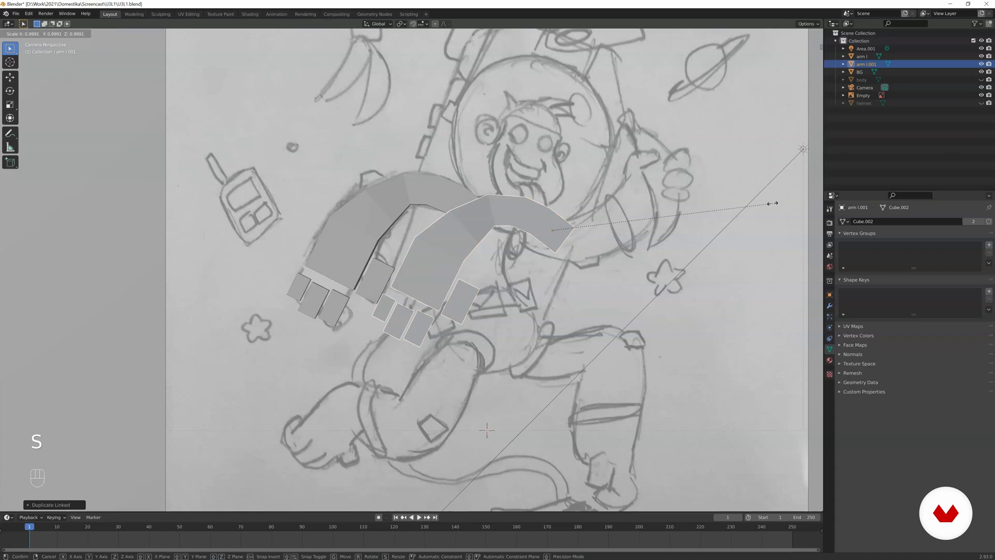
{"action": "type", "text": "x"}
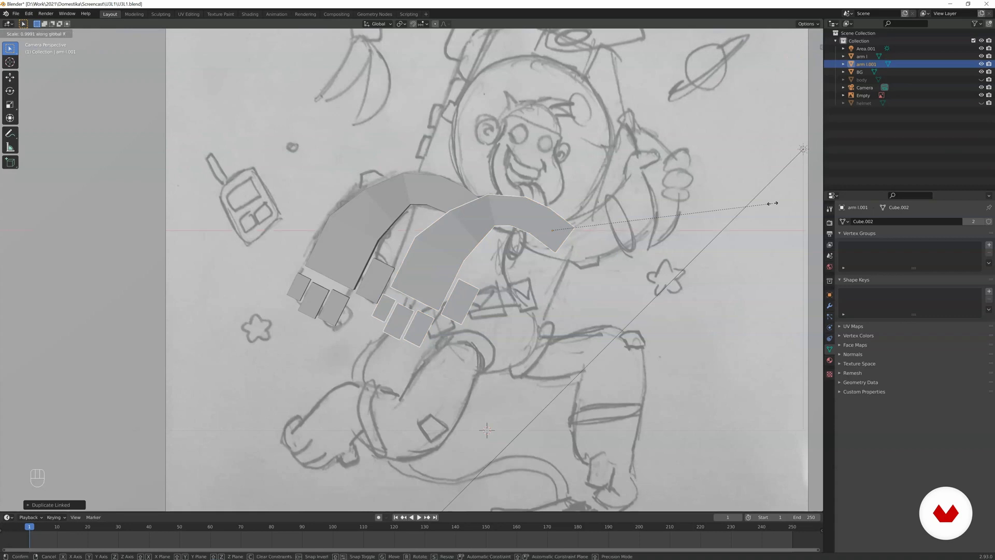
{"action": "type", "text": "-1"}
{"action": "key", "text": "Return"}
- Rotate the mirrored arm upward into the raised pose and scale it down toward the sketch
{"action": "key", "text": "r"}
{"action": "left_click", "coordinate": [626, 165]}
{"action": "key", "text": "r"}
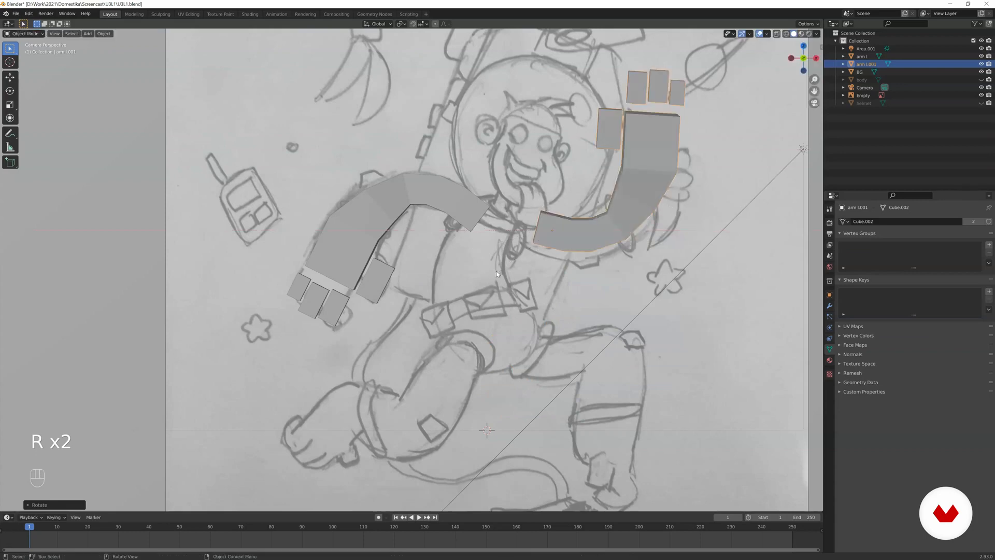
{"action": "key", "text": "r"}
{"action": "key", "text": "s"}
{"action": "left_click", "coordinate": [667, 123]}
{"action": "key", "text": "r"}
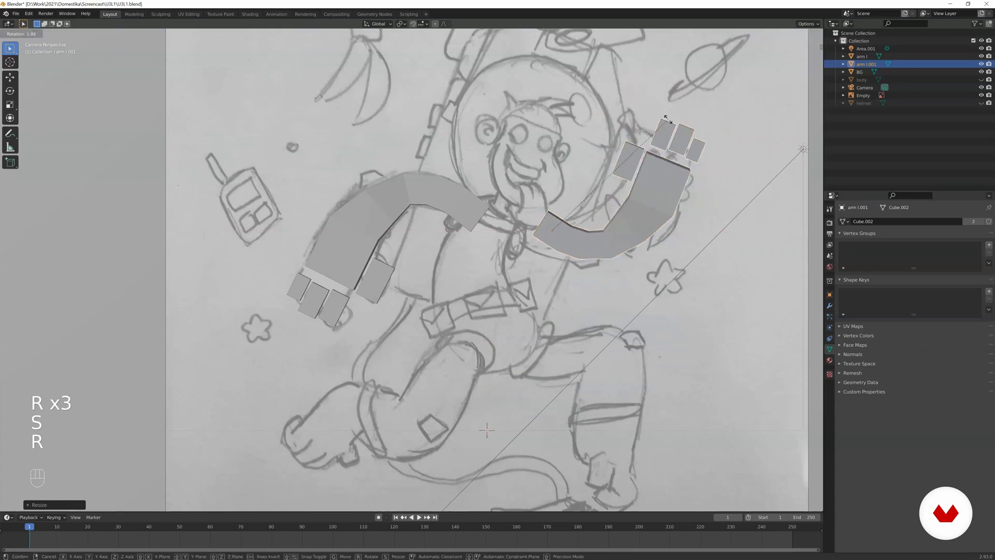
{"action": "left_click", "coordinate": [672, 130]}
- Move the raised arm onto its shoulder and refine its rotation and scale against the sketch
{"action": "key", "text": "g"}
{"action": "left_click", "coordinate": [647, 141]}
{"action": "key", "text": "r"}
{"action": "left_click", "coordinate": [649, 144]}
{"action": "key", "text": "s"}
{"action": "left_click", "coordinate": [680, 153]}
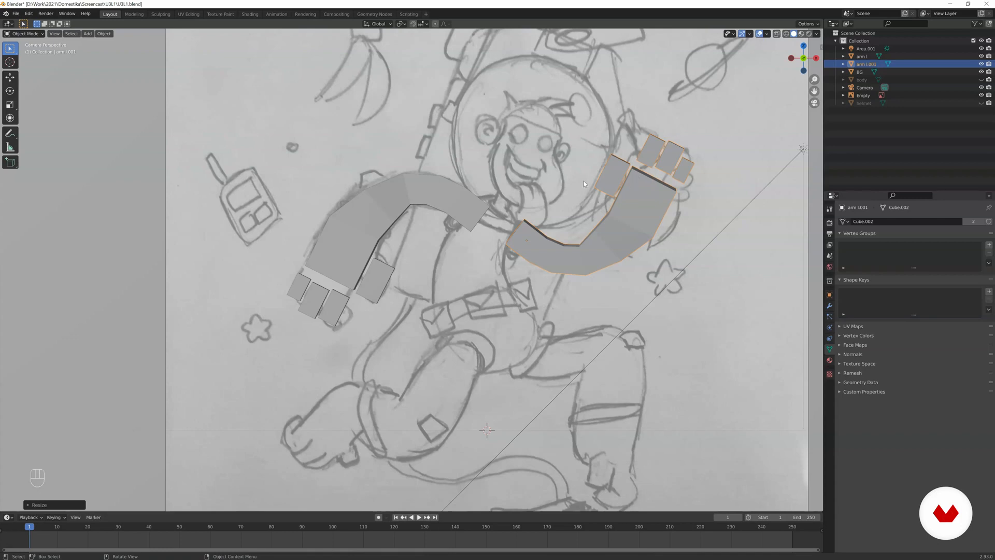
- Rename the duplicated arm "arm r" and adjust its position at the shoulder
{"action": "double_click", "coordinate": [887, 63]}
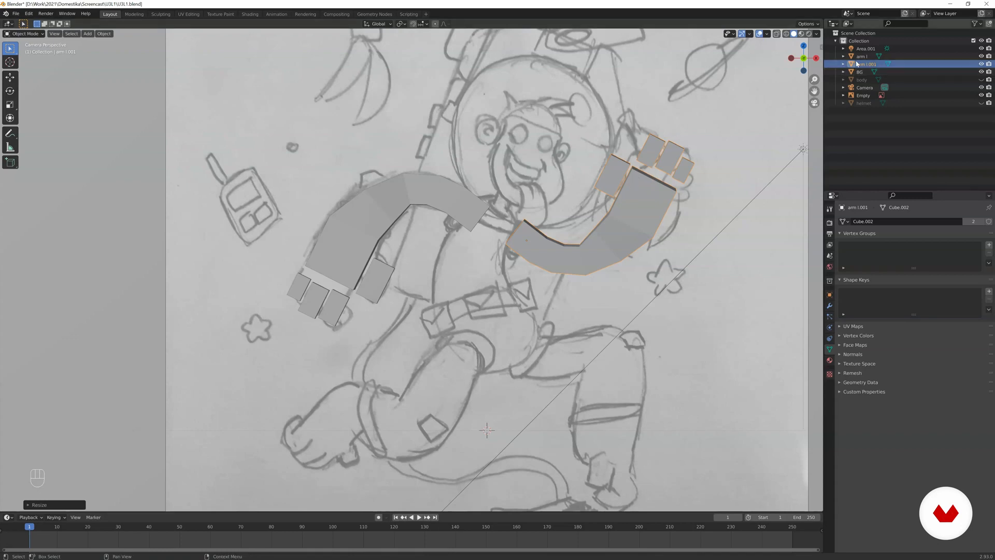
{"action": "type", "text": "arm r"}
{"action": "key", "text": "Return"}
{"action": "key", "text": "g"}
{"action": "left_click", "coordinate": [592, 237]}
{"action": "scroll", "coordinate": [591, 238], "scroll_direction": "down", "scroll_amount": 1}
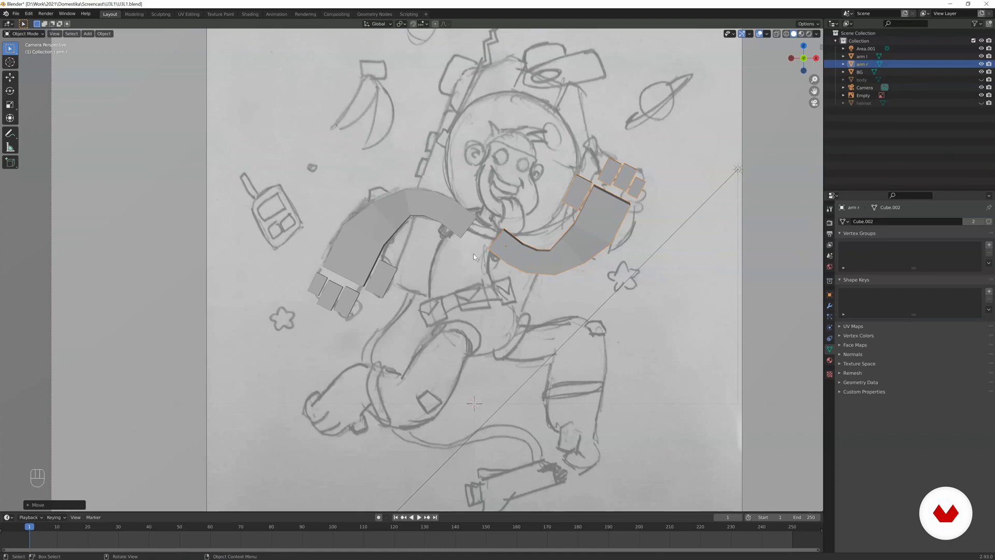
- Hide both arm objects to reveal the sketch underneath
{"action": "key", "text": "h"}
{"action": "left_click", "coordinate": [456, 225]}
{"action": "key", "text": "h"}
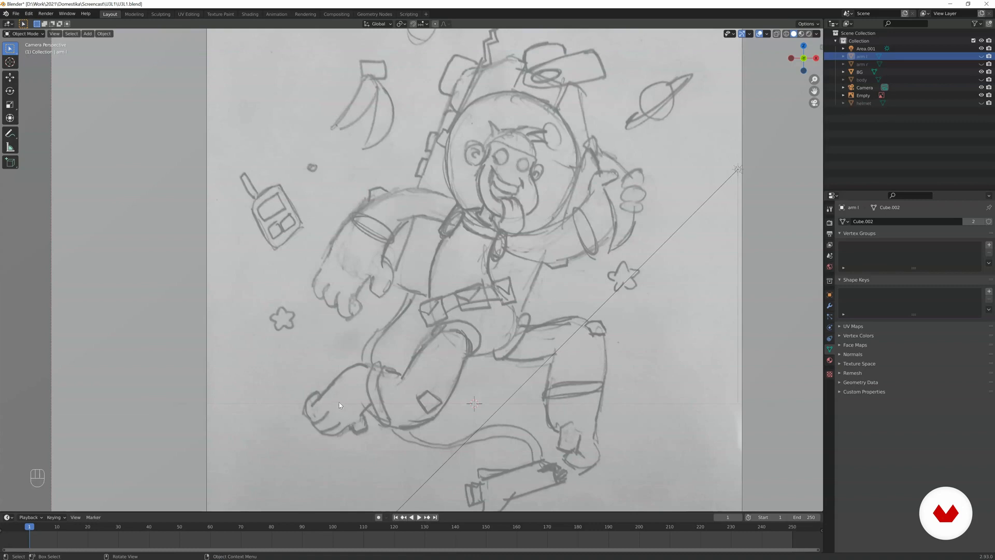
- Add a cube for the leg, move it toward the bent leg's thigh and scale it down to thigh width
{"action": "key", "text": "shift"}
{"action": "key", "text": "shift+a"}
{"action": "left_click", "coordinate": [475, 348]}
{"action": "key", "text": "s"}
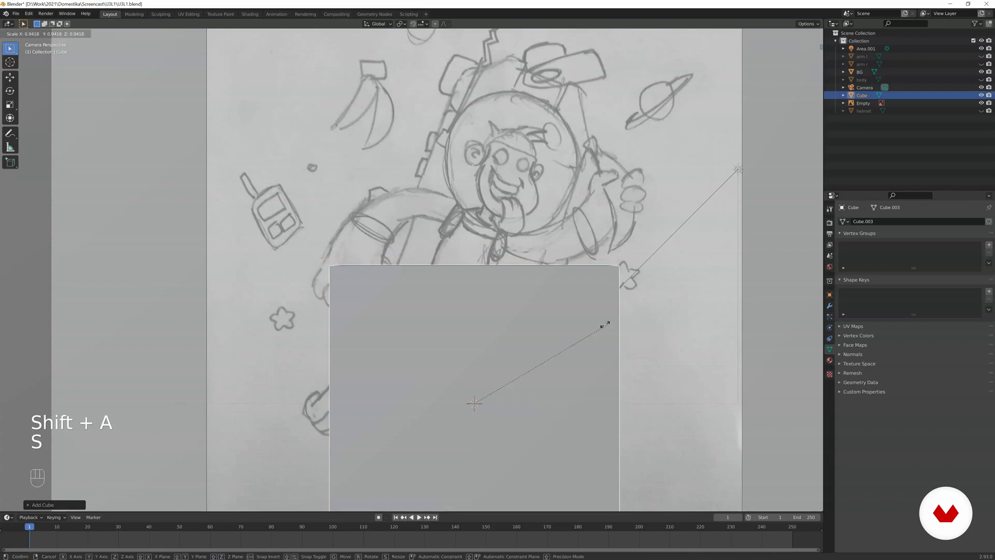
{"action": "key", "text": "g"}
{"action": "left_click", "coordinate": [591, 327]}
{"action": "key", "text": "s"}
{"action": "left_click", "coordinate": [531, 347]}
- Place the cube at the top of the bent leg's thigh, rotated and scaled to the sketched thigh direction
{"action": "key", "text": "g"}
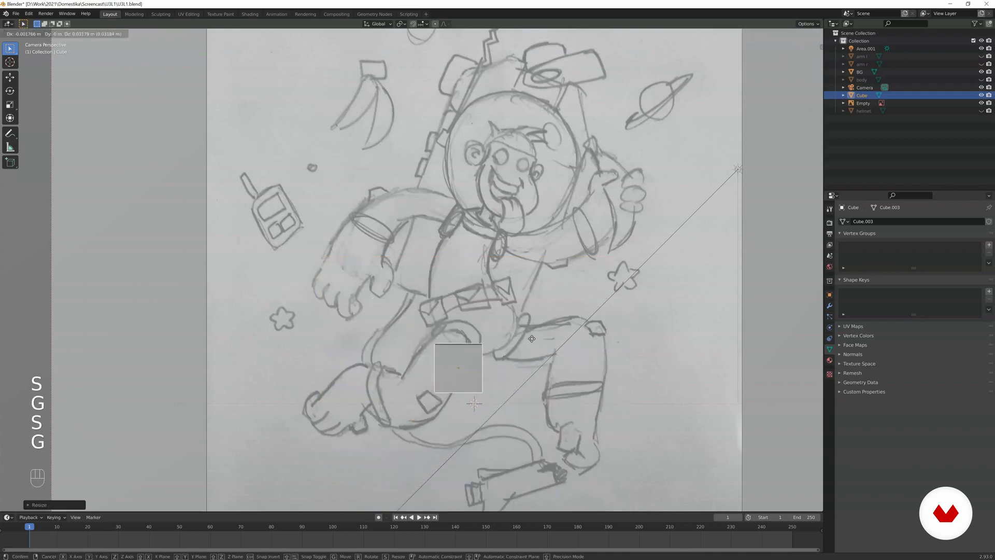
{"action": "left_click", "coordinate": [527, 324]}
{"action": "key", "text": "r"}
{"action": "left_click", "coordinate": [522, 371]}
{"action": "key", "text": "s"}
{"action": "left_click", "coordinate": [507, 361]}
{"action": "key", "text": "g"}
{"action": "left_click", "coordinate": [506, 358]}
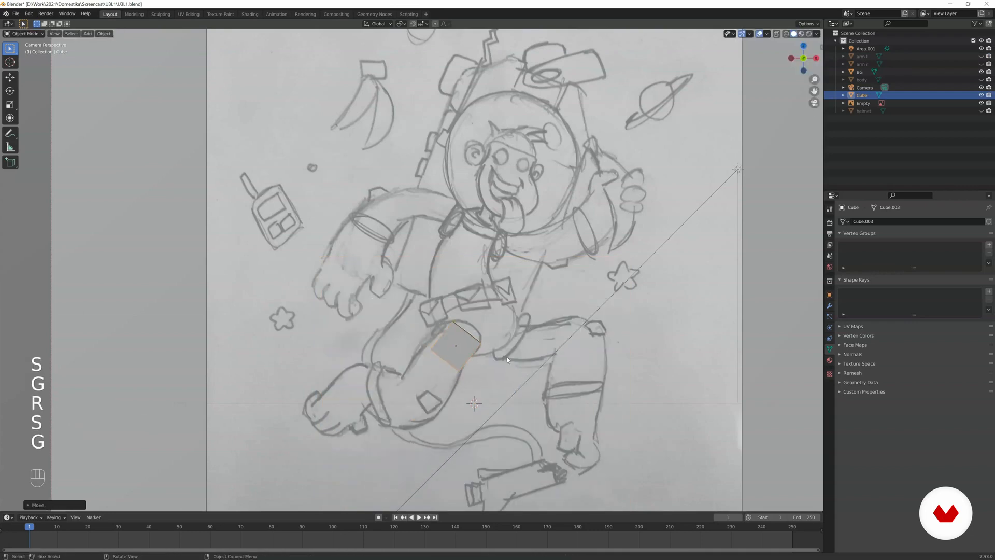
- In wireframe Edit Mode, select the cube's knee-side face and adjust its scale and position to the thigh outline
{"action": "key", "text": "Tab"}
{"action": "key", "text": "z"}
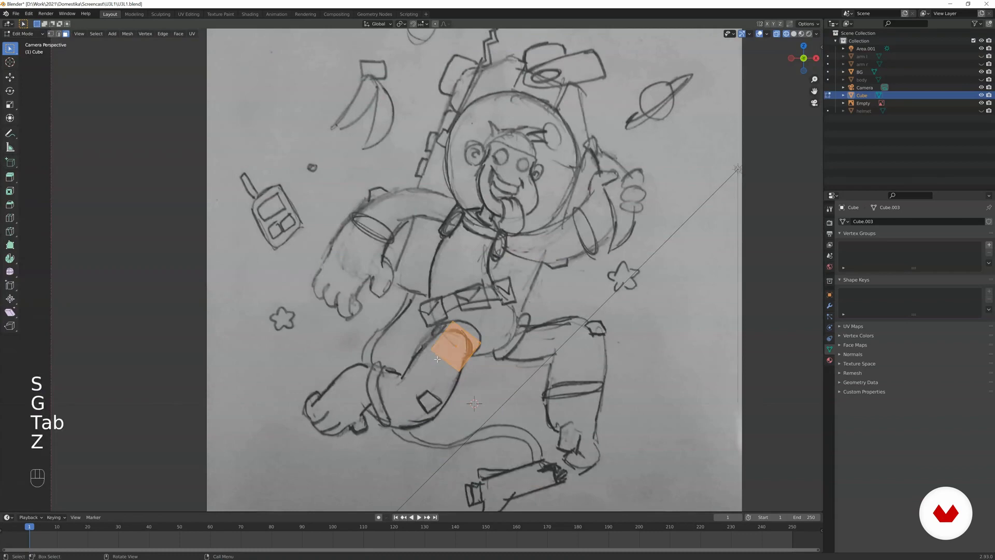
{"action": "left_click", "coordinate": [437, 359]}
{"action": "key", "text": "s"}
{"action": "key", "text": "g"}
{"action": "key", "text": "s"}
{"action": "left_click", "coordinate": [484, 350]}
- Extrude the thigh in three segments down to the knee, adjusting the first segment's end position to the sketch
{"action": "key", "text": "e"}
{"action": "left_click", "coordinate": [468, 373]}
{"action": "key", "text": "g"}
{"action": "left_click", "coordinate": [462, 382]}
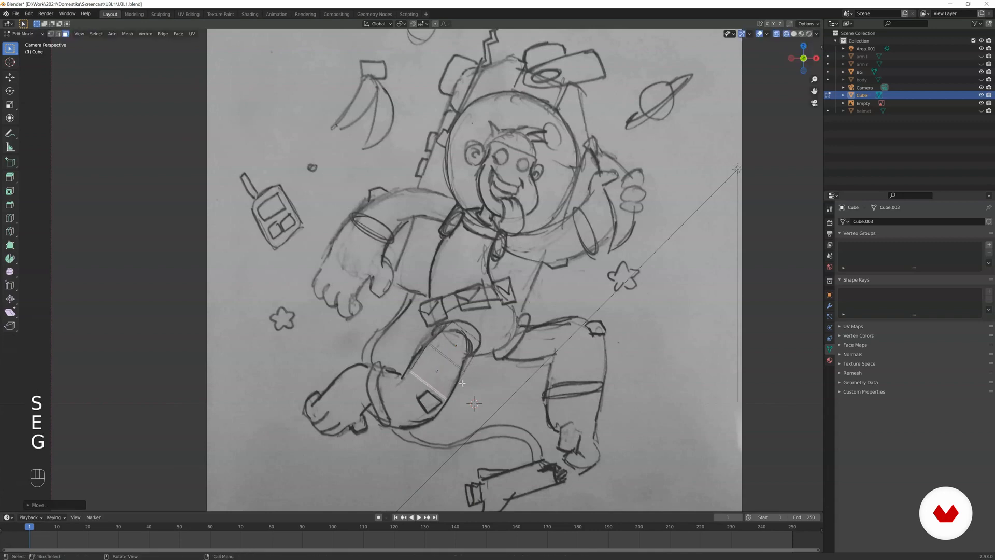
{"action": "key", "text": "g"}
{"action": "left_click", "coordinate": [461, 381]}
{"action": "key", "text": "e"}
{"action": "left_click", "coordinate": [455, 389]}
{"action": "key", "text": "e"}
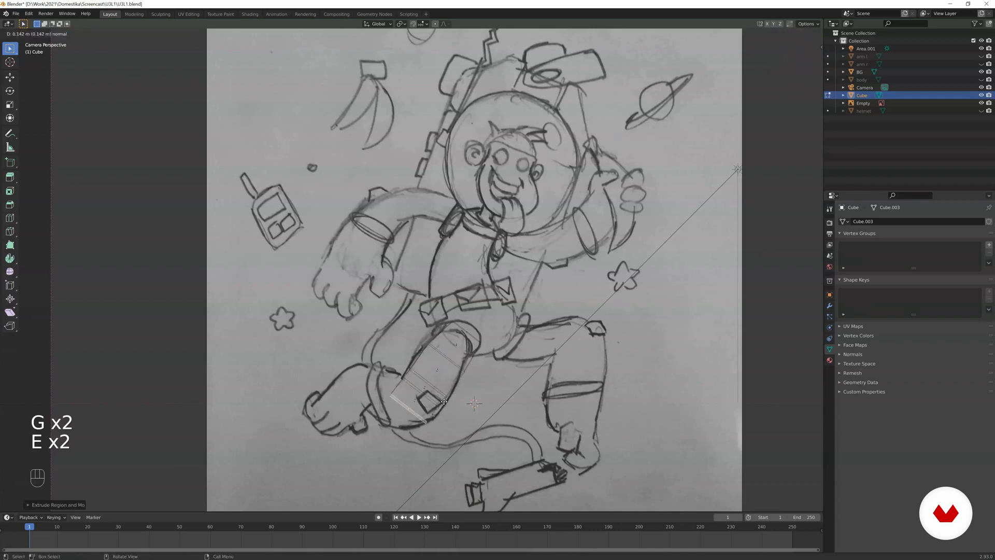
{"action": "left_click", "coordinate": [440, 408]}
- Select the back face of the knee segment and extrude it twice toward the sketch plane to form the lower leg
{"action": "mouse_move", "coordinate": [440, 409]}
{"action": "middle_mouse_down"}
{"action": "mouse_move", "coordinate": [473, 351]}
{"action": "mouse_move", "coordinate": [507, 357]}
{"action": "mouse_move", "coordinate": [368, 271]}
{"action": "mouse_move", "coordinate": [486, 297]}
{"action": "middle_mouse_up"}
{"action": "scroll", "coordinate": [404, 316], "scroll_direction": "up", "scroll_amount": 4}
{"action": "middle_click_drag", "start_coordinate": [404, 316], "coordinate": [469, 266], "text": "shift"}
{"action": "left_click", "coordinate": [449, 334]}
{"action": "middle_click_drag", "start_coordinate": [449, 333], "coordinate": [477, 327]}
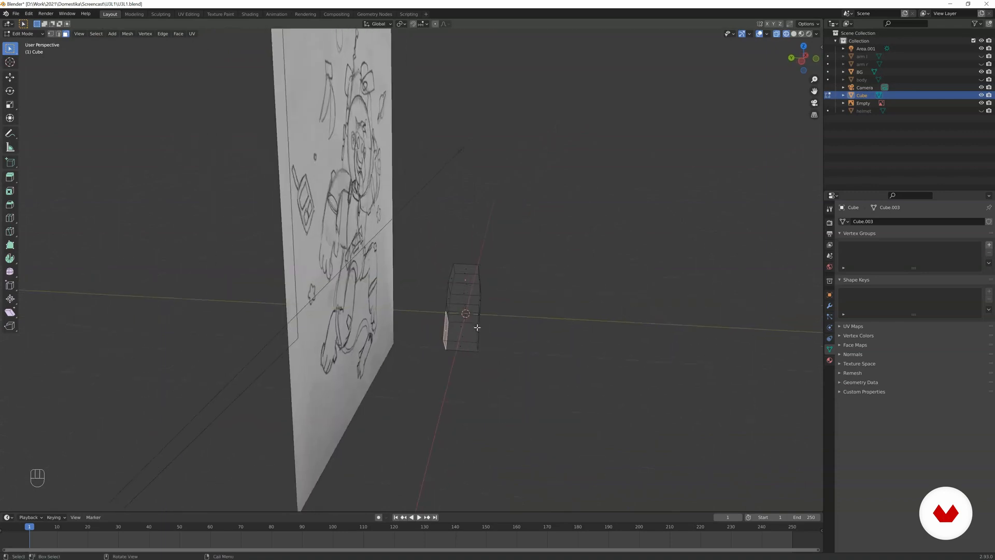
{"action": "middle_click_drag", "start_coordinate": [408, 325], "coordinate": [430, 345]}
{"action": "key", "text": "e"}
{"action": "left_click", "coordinate": [421, 350]}
{"action": "key", "text": "e"}
{"action": "left_click", "coordinate": [397, 365]}
- Extrude the underside of the last lower-leg segment downward as the foot, then return to Object Mode in solid shading
{"action": "left_click", "coordinate": [397, 373]}
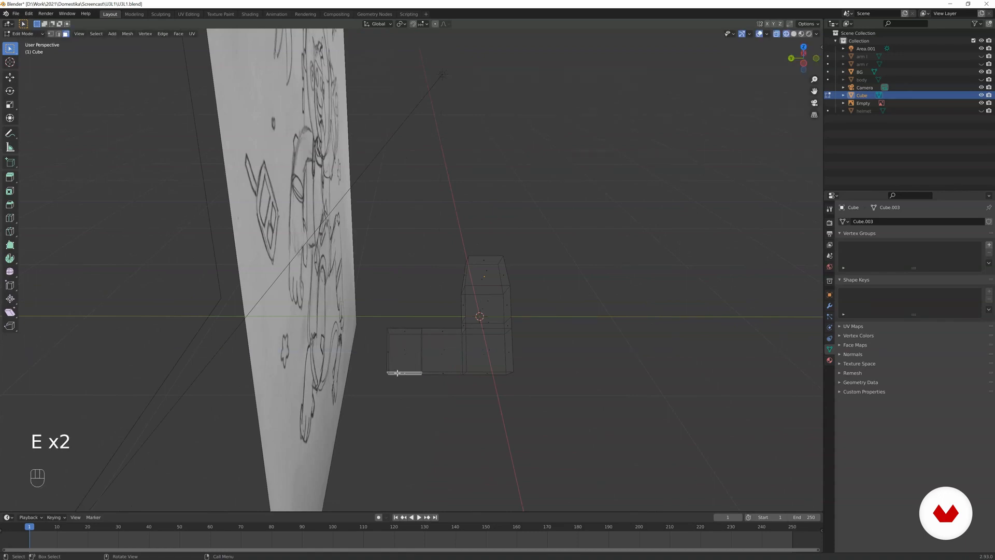
{"action": "key", "text": "KP_0"}
{"action": "key", "text": "e"}
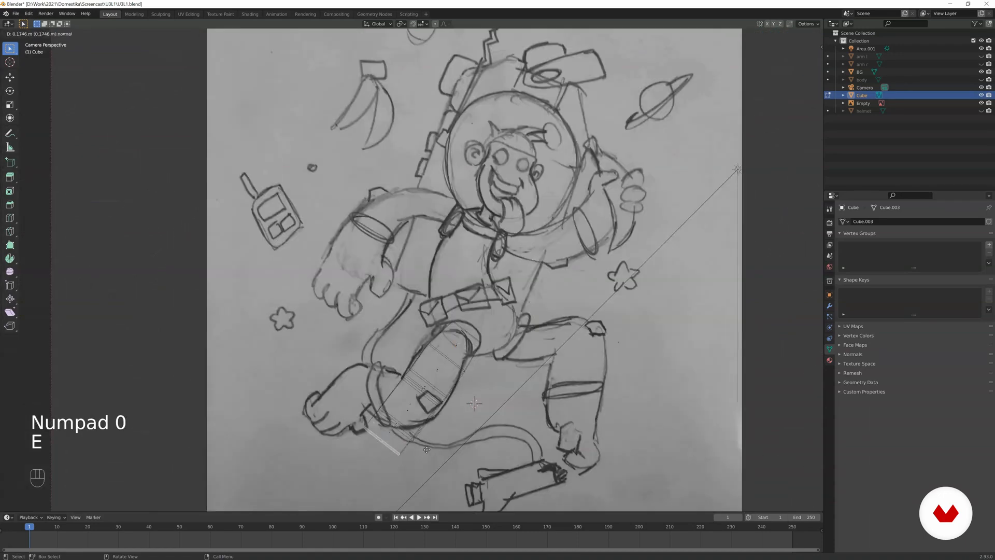
{"action": "left_click", "coordinate": [418, 466]}
{"action": "key", "text": "z"}
{"action": "key", "text": "a"}
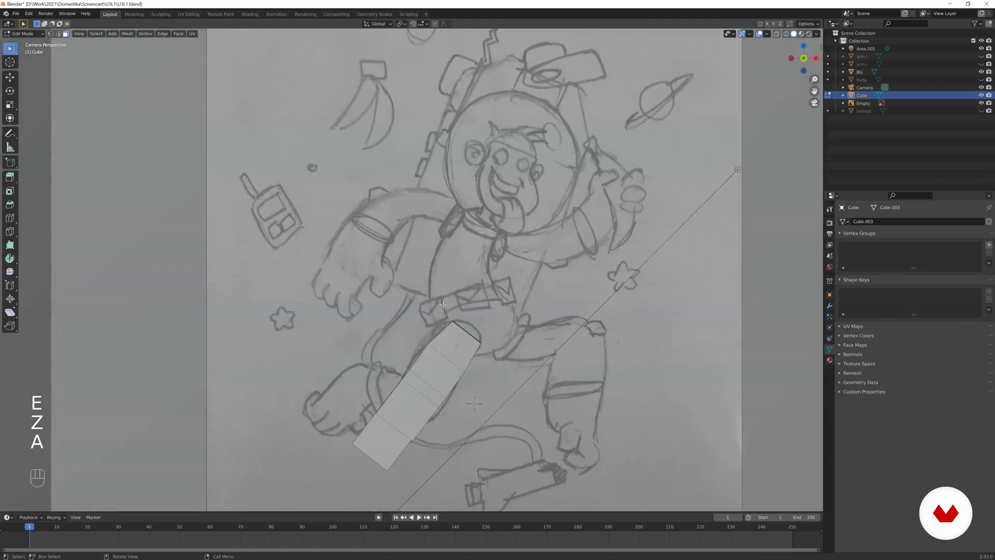
{"action": "key", "text": "Tab"}
- Rotate the leg in depth so its shin and foot follow the sketched bent leg, and scale it to match
{"action": "key", "text": "r"}
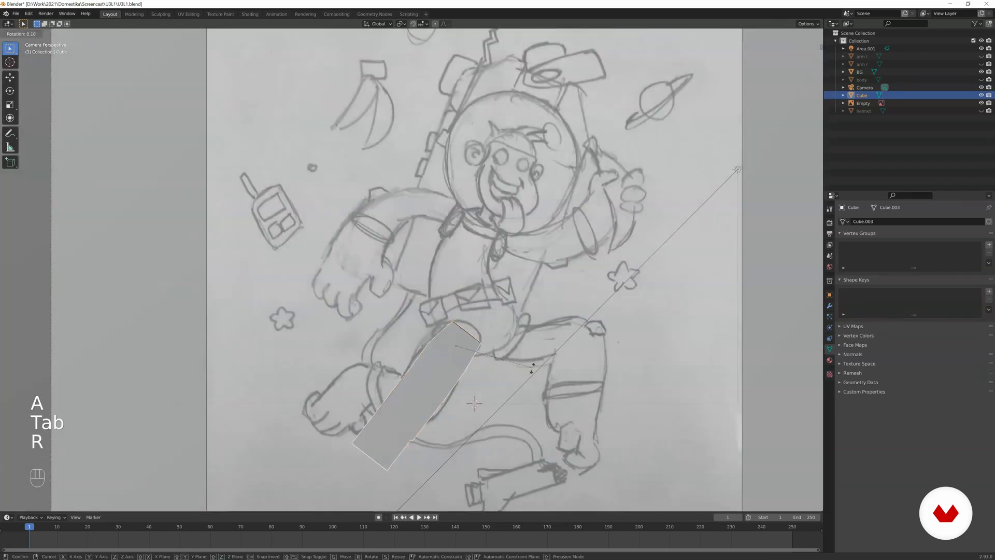
{"action": "left_click", "coordinate": [505, 326]}
{"action": "key", "text": "r"}
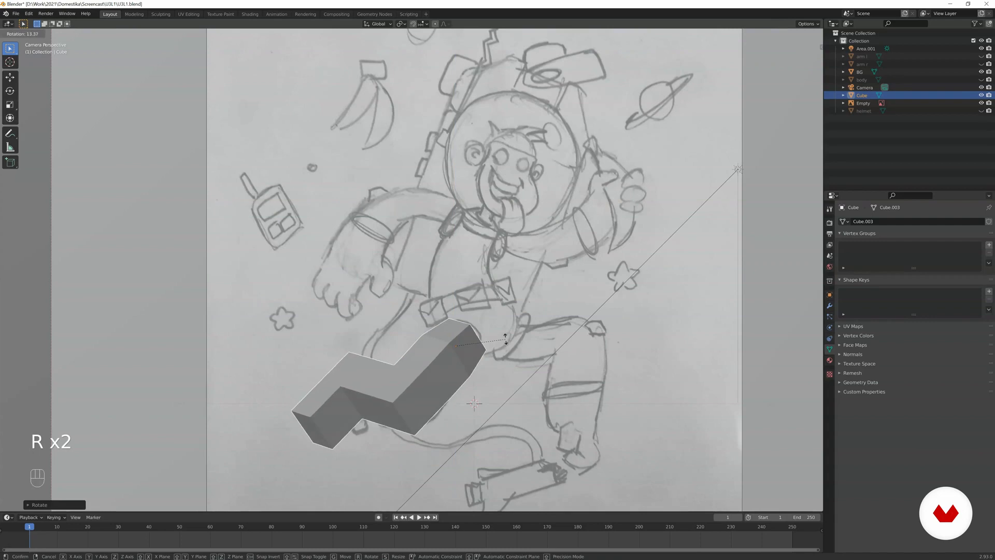
{"action": "key", "text": "s"}
{"action": "left_click", "coordinate": [499, 347]}
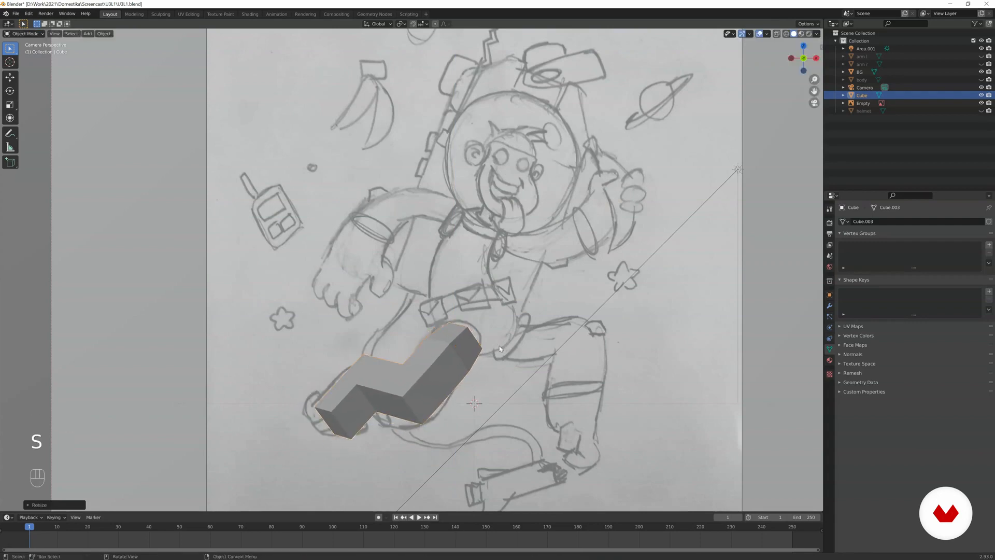
- Move the top end face of the thigh to fit the sketched hip, and show the leg in material preview shading
{"action": "key", "text": "Tab"}
{"action": "key", "text": "z"}
{"action": "left_click", "coordinate": [468, 336]}
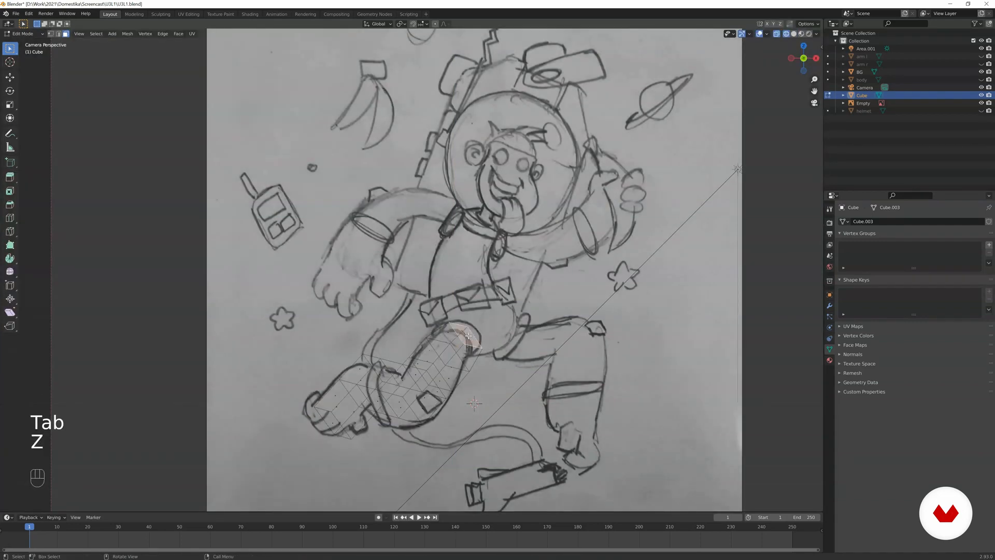
{"action": "key", "text": "g"}
{"action": "left_click", "coordinate": [471, 329]}
{"action": "key", "text": "Tab"}
{"action": "key", "text": "z"}
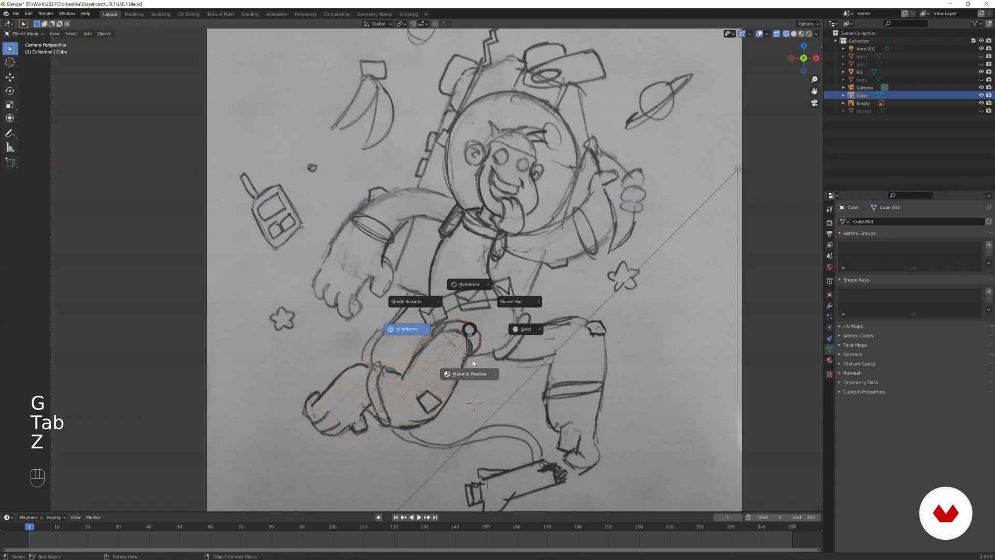
{"action": "left_click", "coordinate": [480, 358]}
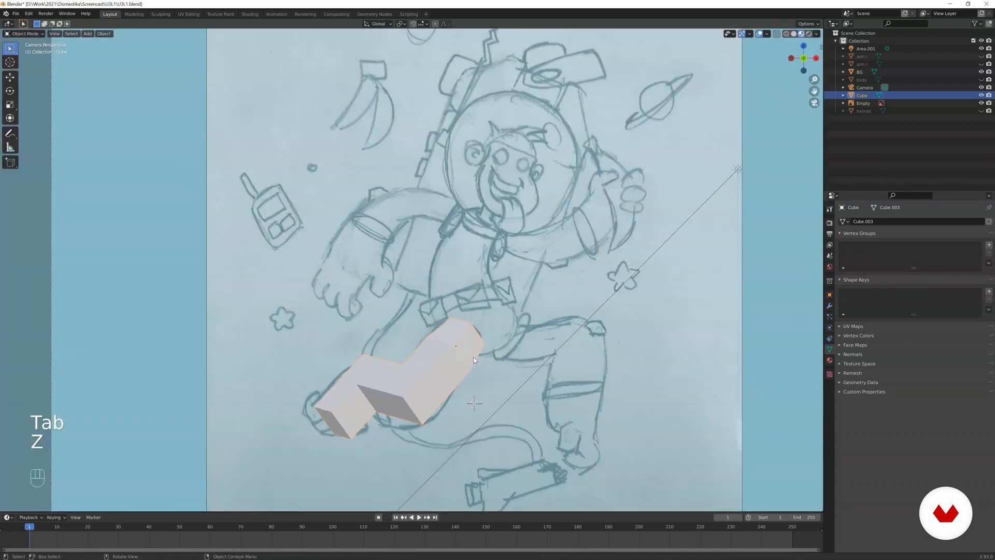
- Make a linked duplicate of the leg and rotate and move it onto the other sketched leg
{"action": "key", "text": "alt+d"}
{"action": "left_click", "coordinate": [635, 370]}
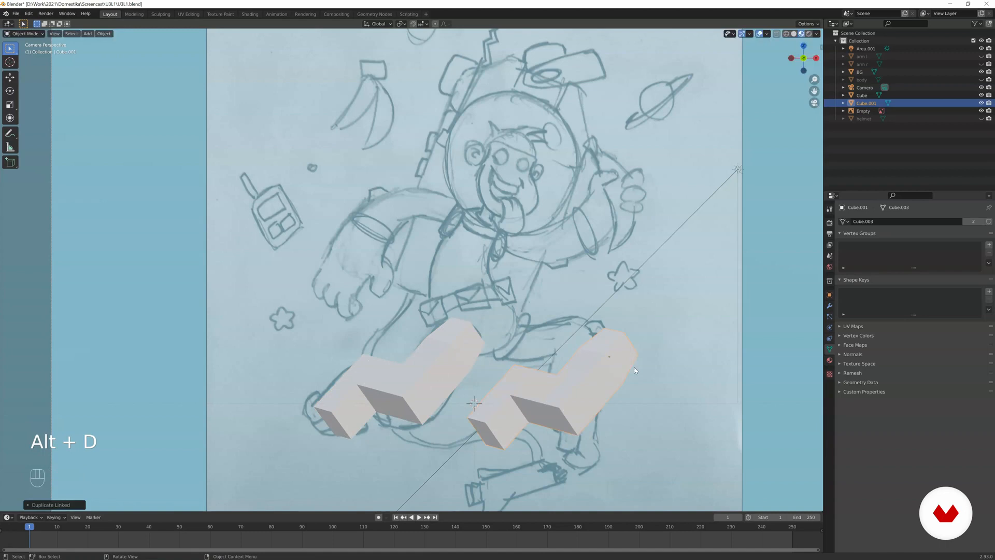
{"action": "key", "text": "r"}
{"action": "key", "text": "r"}
{"action": "key", "text": "g"}
{"action": "key", "text": "r"}
{"action": "key", "text": "g"}
{"action": "key", "text": "r"}
{"action": "key", "text": "g"}
{"action": "left_click", "coordinate": [608, 314]}
- Adjust the foot's end face in the shared leg mesh from both legs to fit the sketch, and return to material preview
{"action": "key", "text": "Tab"}
{"action": "key", "text": "z"}
{"action": "left_click", "coordinate": [585, 412], "text": "shift"}
{"action": "key", "text": "g"}
{"action": "left_click", "coordinate": [589, 411]}
{"action": "key", "text": "Tab"}
{"action": "left_click", "coordinate": [337, 424]}
{"action": "key", "text": "Tab"}
{"action": "key", "text": "g"}
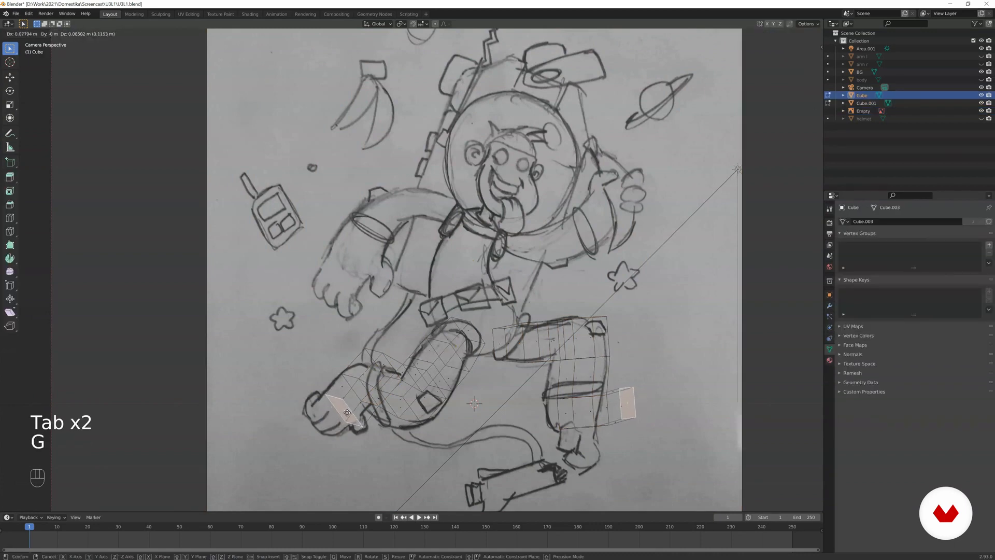
{"action": "left_click", "coordinate": [344, 411]}
{"action": "key", "text": "Tab"}
{"action": "key", "text": "z"}
{"action": "left_click", "coordinate": [568, 363]}
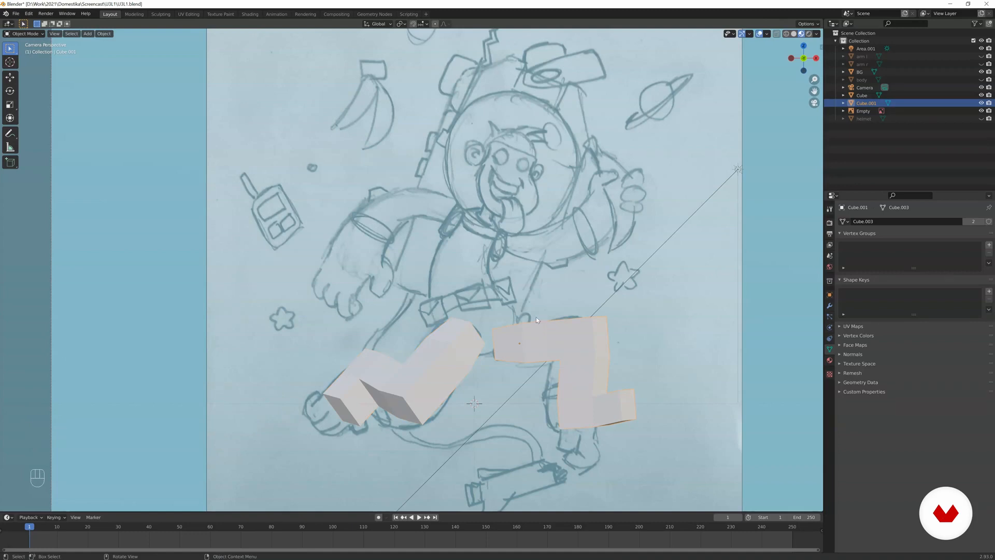
- Rename the duplicated leg object as leg r and the original leg as leg l
{"action": "double_click", "coordinate": [864, 103]}
{"action": "type", "text": "leg r"}
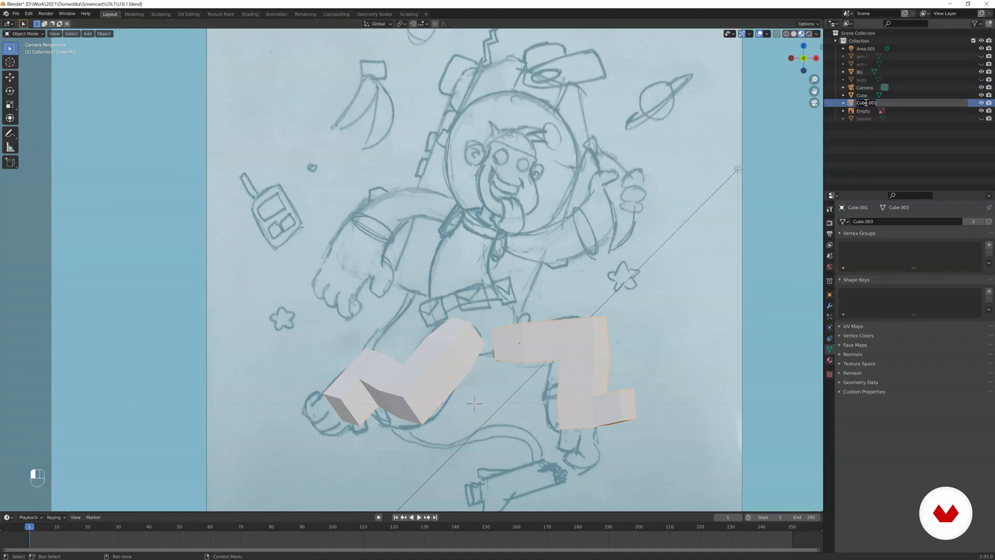
{"action": "key", "text": "Return"}
{"action": "left_click", "coordinate": [875, 95]}
{"action": "double_click", "coordinate": [875, 95]}
{"action": "type", "text": "leg l"}
{"action": "key", "text": "Return"}
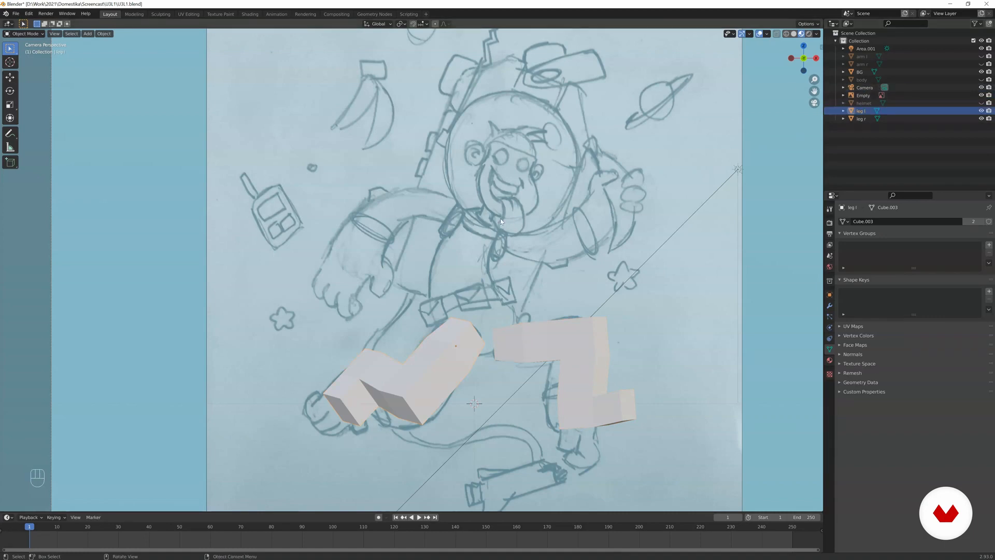
- Unhide all the character parts, switch to solid shading and open the list of modifiers available for the body
{"action": "key", "text": "alt+h"}
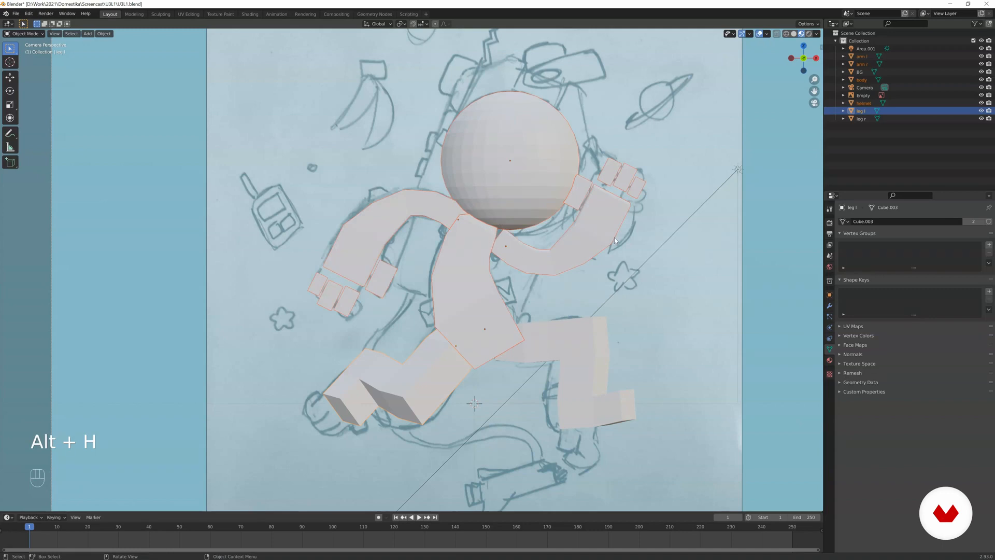
{"action": "left_click", "coordinate": [551, 173]}
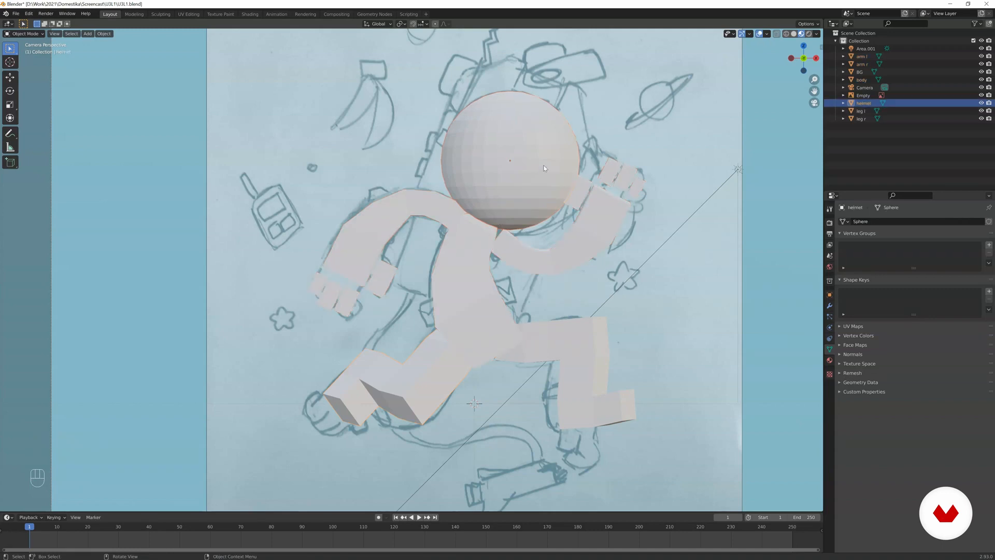
{"action": "left_click", "coordinate": [467, 254]}
{"action": "key", "text": "z"}
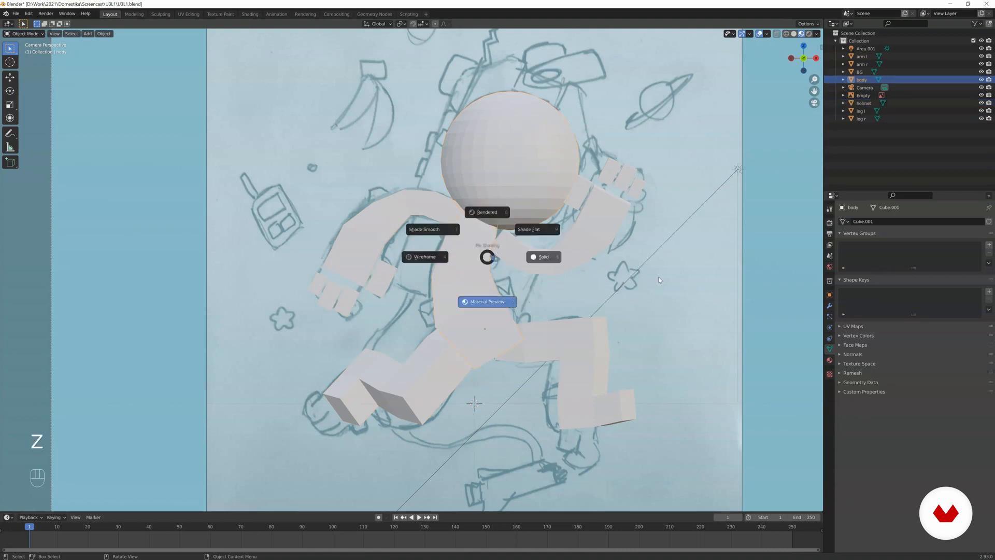
{"action": "left_click", "coordinate": [540, 259]}
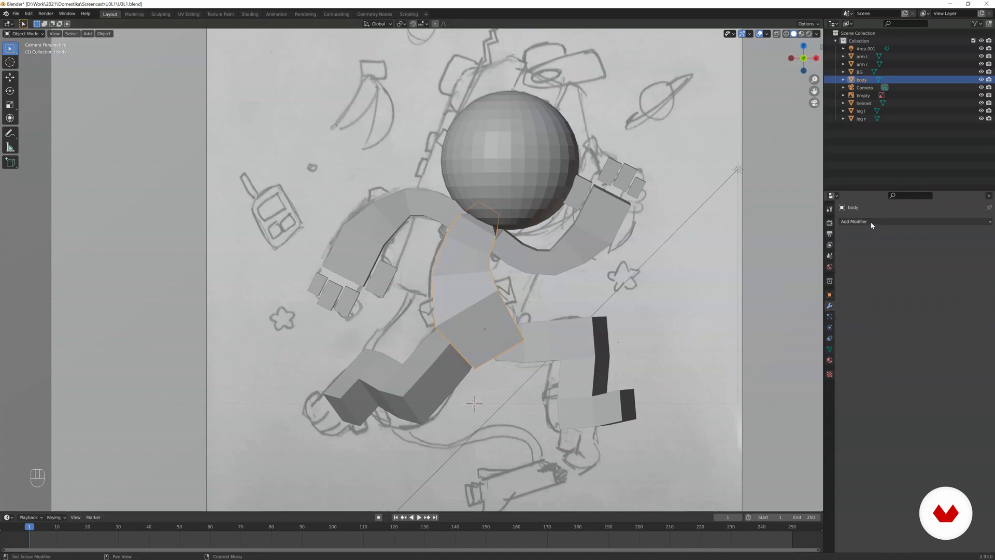
{"action": "left_click", "coordinate": [872, 225]}
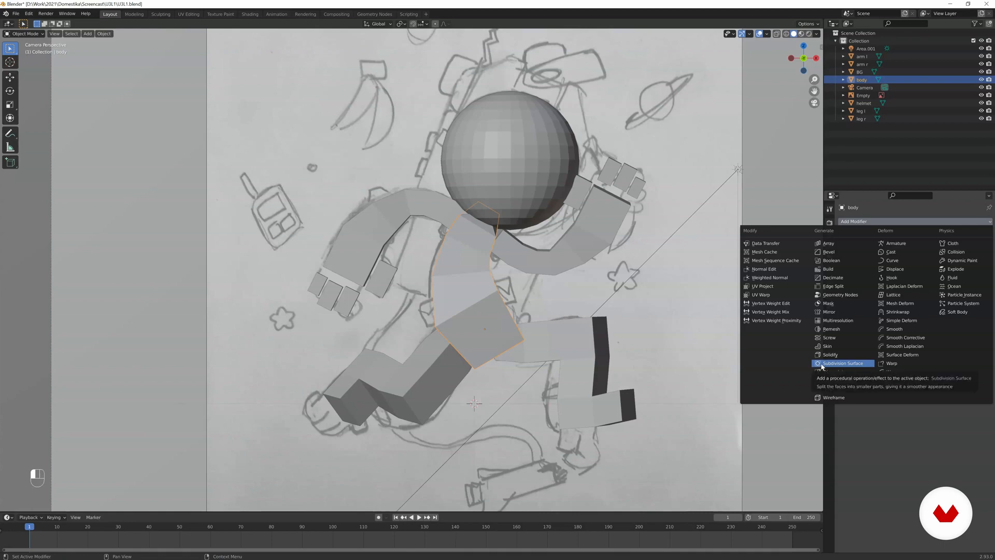
- Add a test cube beside the character and give it a Subdivision Surface modifier
{"action": "key", "text": "shift+a"}
{"action": "left_click", "coordinate": [490, 334]}
{"action": "key", "text": "g"}
{"action": "left_click", "coordinate": [257, 246]}
{"action": "left_click", "coordinate": [909, 222]}
{"action": "left_click", "coordinate": [798, 355]}
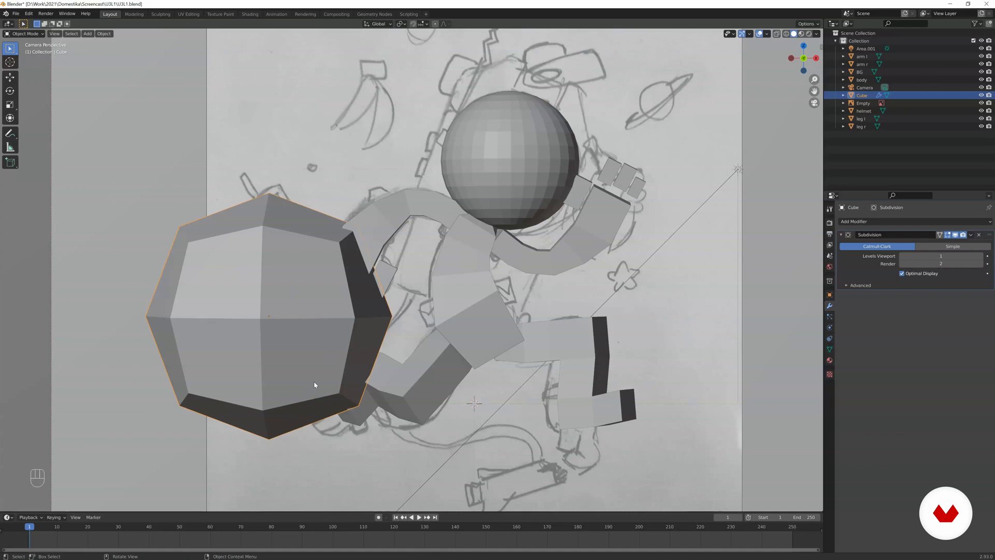
- Raise the test cube's viewport subdivision level step by step, then delete the cube
{"action": "left_click", "coordinate": [984, 256]}
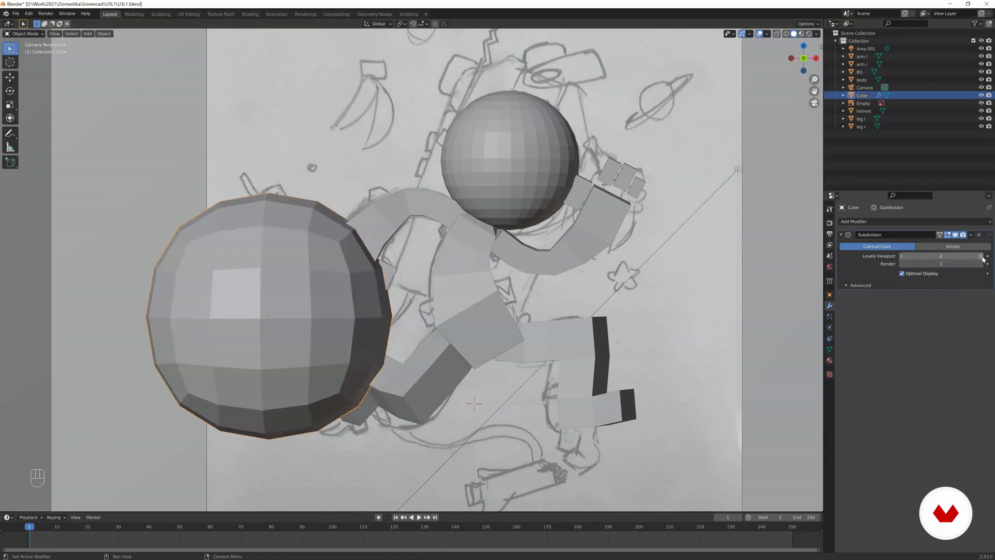
{"action": "left_click", "coordinate": [984, 256]}
{"action": "left_click", "coordinate": [984, 256]}
{"action": "key", "text": "x"}
{"action": "left_click", "coordinate": [442, 343]}
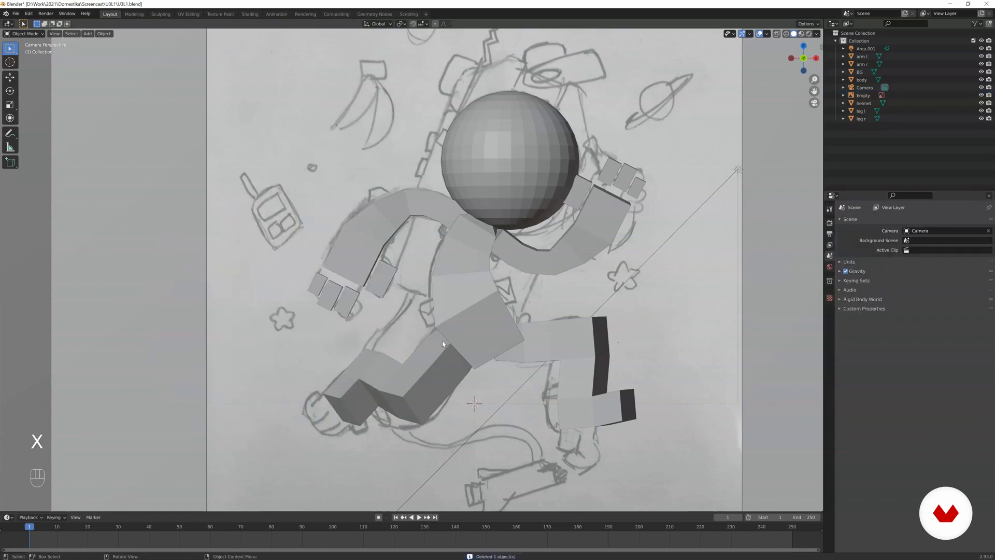
- Add a Subdivision Surface modifier to the body
{"action": "left_click", "coordinate": [474, 325]}
{"action": "left_click", "coordinate": [847, 222]}
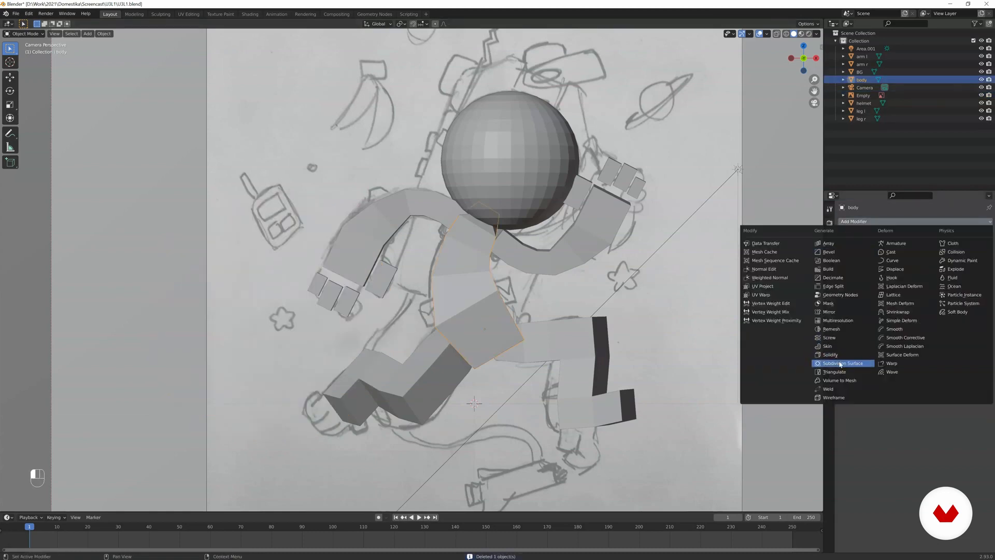
{"action": "left_click", "coordinate": [840, 363]}
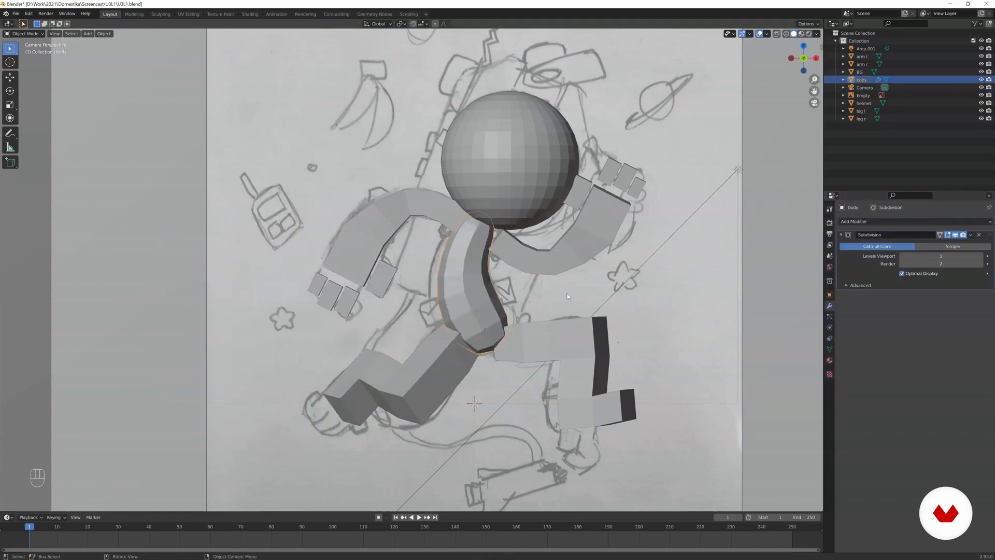
- Move the faces at the body's lower back and hip outward in wireframe to match the sketch, then return to solid shading
{"action": "scroll", "coordinate": [474, 278], "scroll_direction": "up", "scroll_amount": 2}
{"action": "key", "text": "z"}
{"action": "left_click", "coordinate": [515, 292]}
{"action": "key", "text": "Tab"}
{"action": "key", "text": "g"}
{"action": "left_click", "coordinate": [440, 313]}
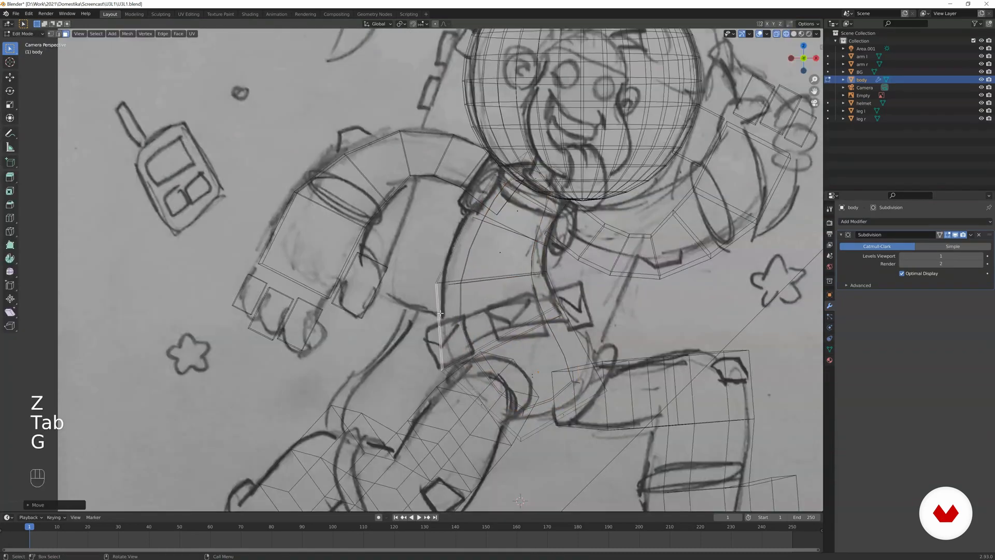
{"action": "left_click", "coordinate": [484, 397]}
{"action": "key", "text": "g"}
{"action": "left_click", "coordinate": [473, 389]}
{"action": "key", "text": "Tab"}
{"action": "key", "text": "z"}
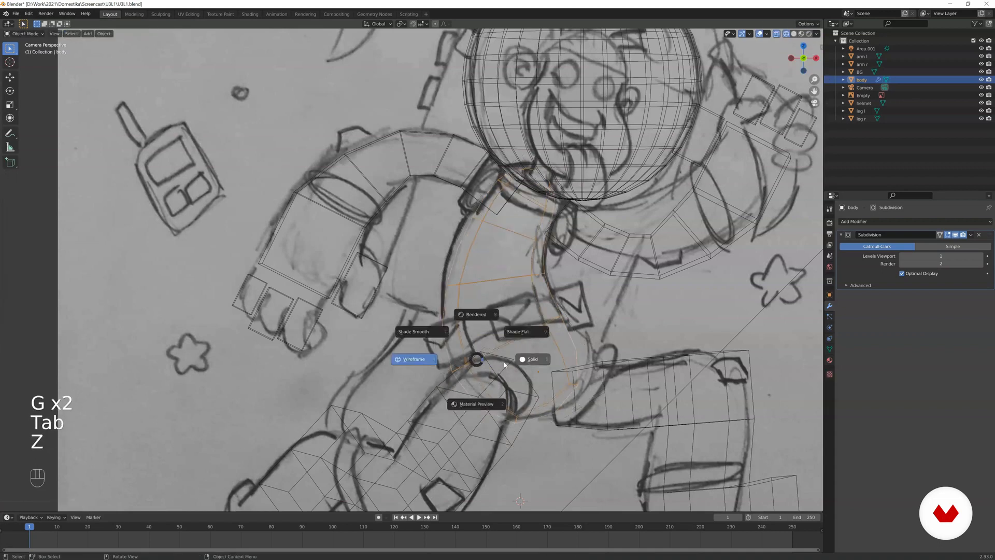
{"action": "left_click", "coordinate": [524, 358]}
{"action": "scroll", "coordinate": [488, 306], "scroll_direction": "down", "scroll_amount": 2}
- Move the face at the body's upper back outward to follow the sketched torso, then return to Object Mode in solid shading
{"action": "key", "text": "Tab"}
{"action": "scroll", "coordinate": [486, 303], "scroll_direction": "up", "scroll_amount": 4}
{"action": "key", "text": "z"}
{"action": "left_click", "coordinate": [453, 298]}
{"action": "left_click", "coordinate": [476, 245]}
{"action": "key", "text": "g"}
{"action": "left_click", "coordinate": [460, 228]}
{"action": "key", "text": "Tab"}
{"action": "key", "text": "z"}
{"action": "left_click", "coordinate": [589, 248]}
{"action": "scroll", "coordinate": [606, 250], "scroll_direction": "down", "scroll_amount": 7}
{"action": "middle_click_drag", "start_coordinate": [598, 253], "coordinate": [561, 252], "text": "shift"}
{"action": "scroll", "coordinate": [559, 252], "scroll_direction": "up", "scroll_amount": 1}
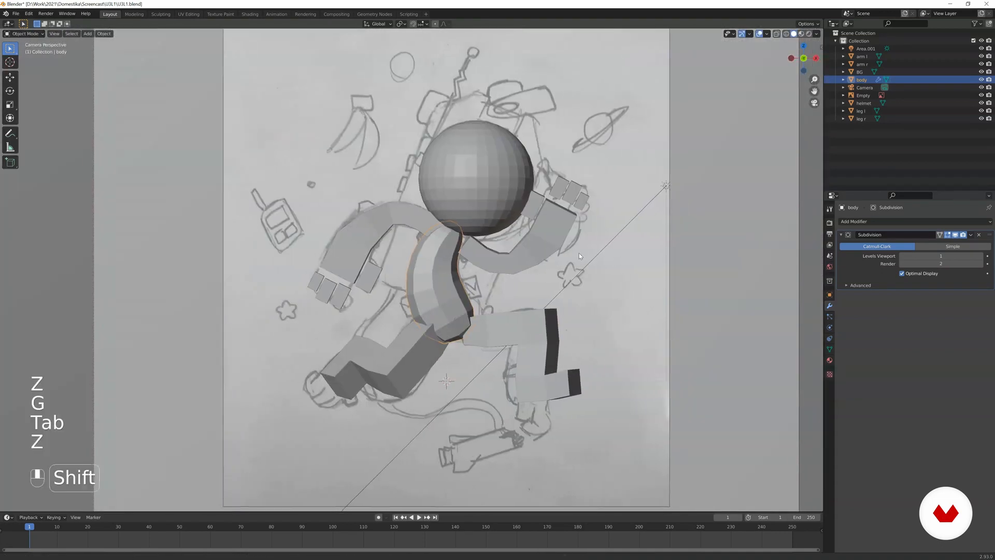
- Add a Subdivision Surface modifier to each of the two arms
{"action": "left_click", "coordinate": [560, 253]}
{"action": "left_click", "coordinate": [860, 221]}
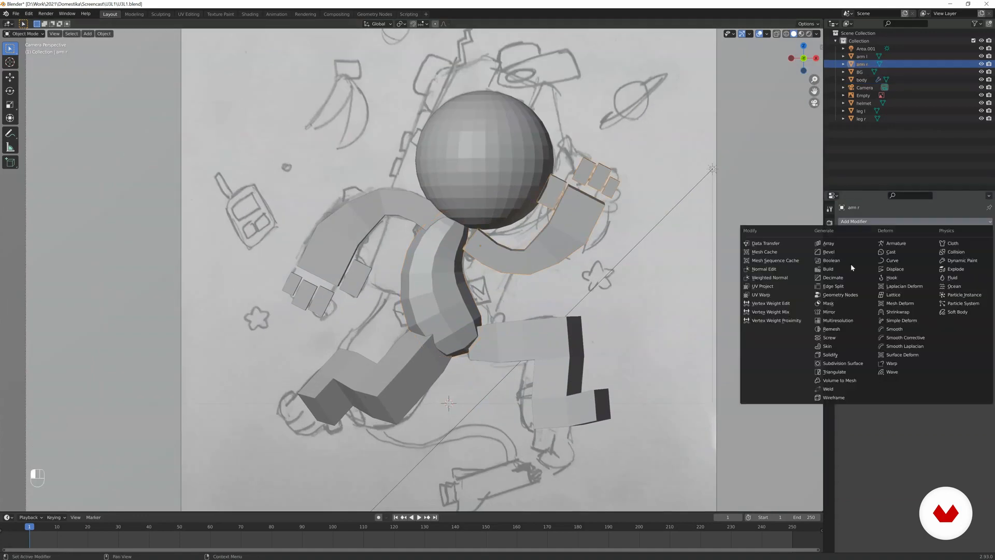
{"action": "left_click", "coordinate": [844, 363]}
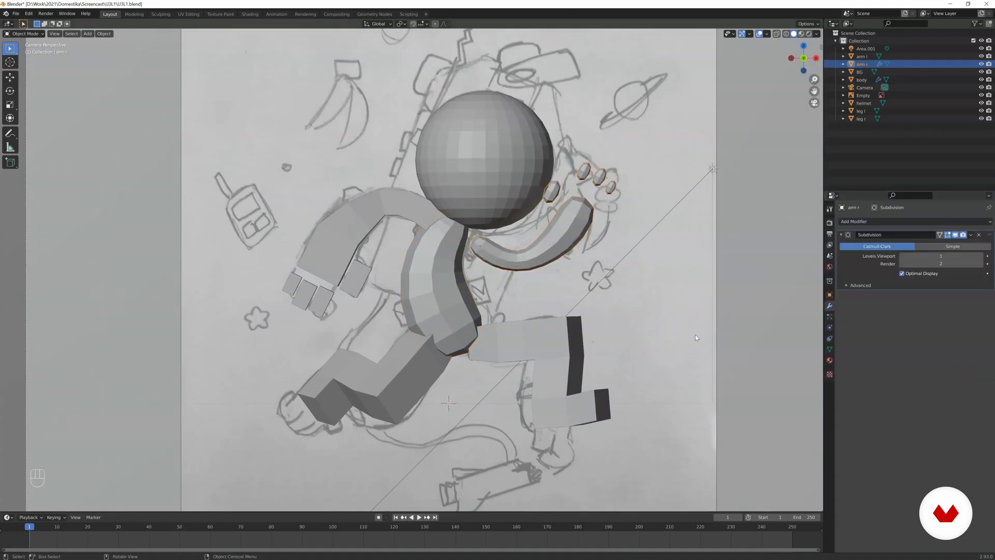
{"action": "left_click", "coordinate": [418, 209]}
{"action": "left_click", "coordinate": [870, 222]}
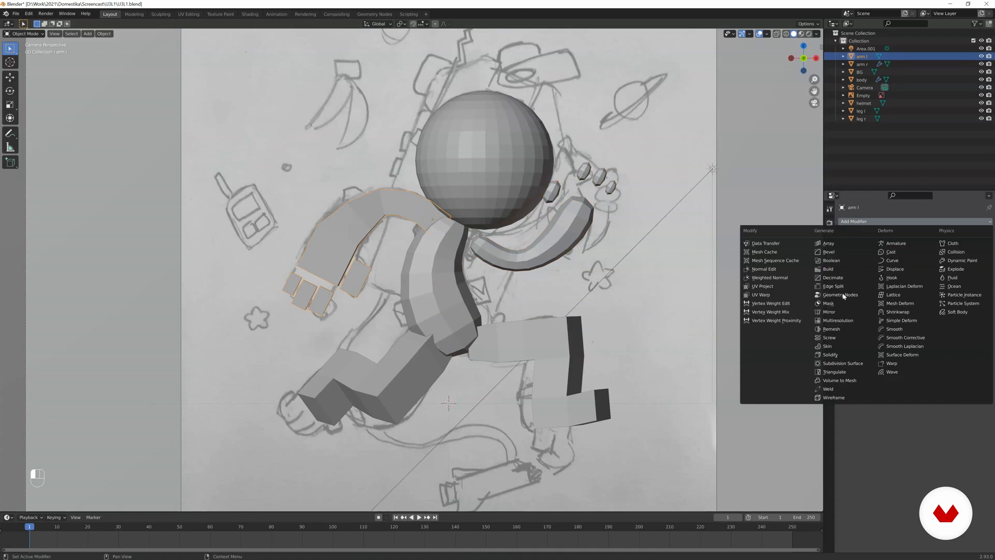
{"action": "left_click", "coordinate": [845, 362]}
- Add a Subdivision Surface modifier to leg r and to leg l
{"action": "left_click", "coordinate": [521, 339]}
{"action": "left_click", "coordinate": [870, 221]}
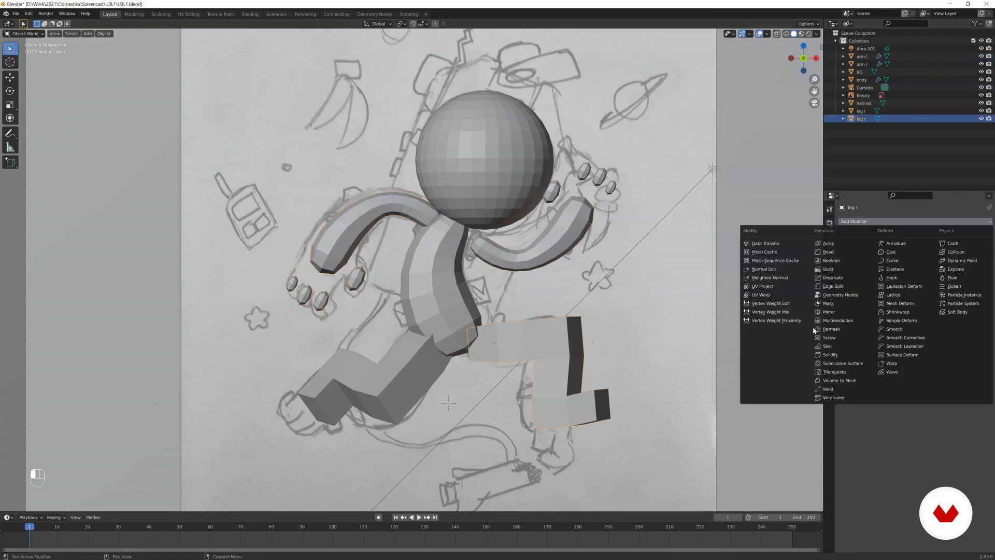
{"action": "left_click", "coordinate": [843, 363]}
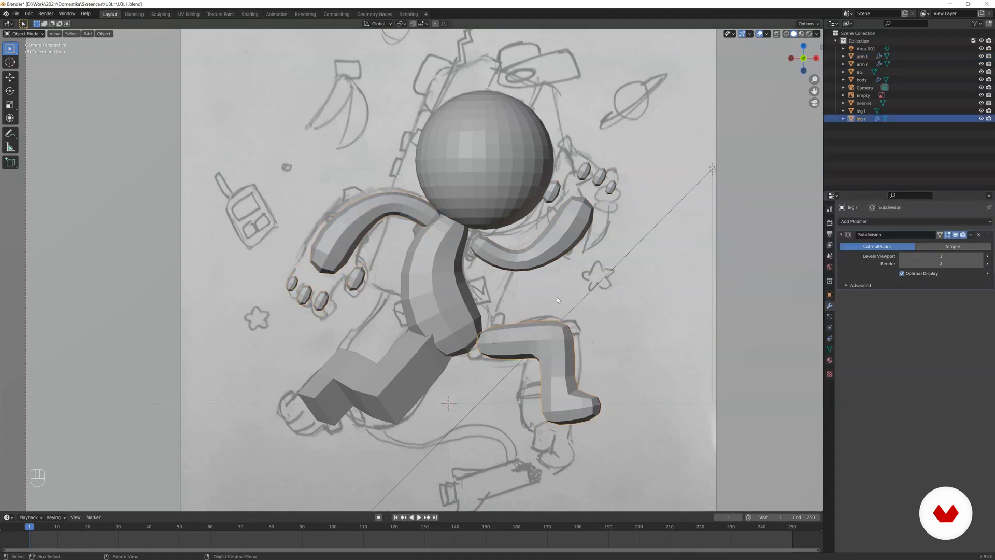
{"action": "left_click", "coordinate": [419, 357]}
{"action": "left_click", "coordinate": [871, 221]}
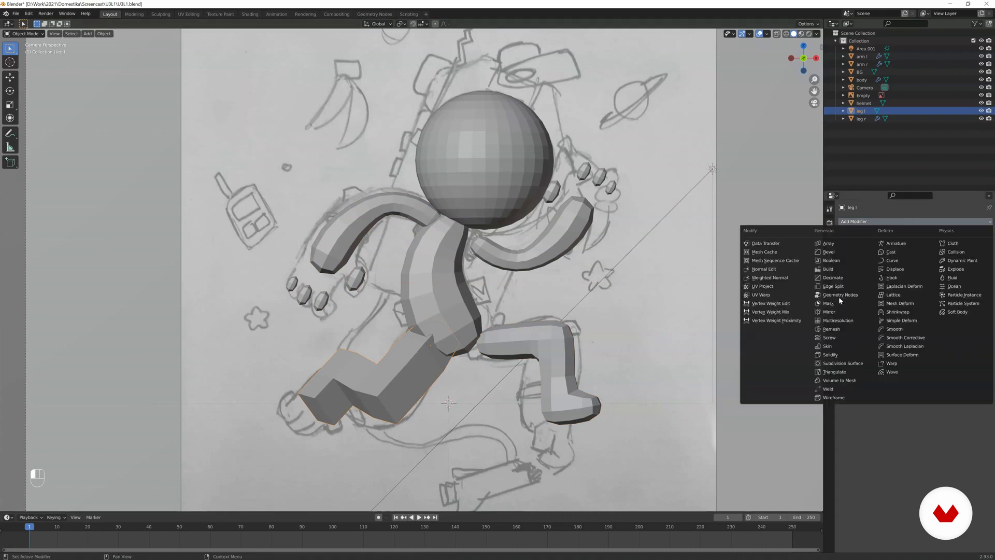
{"action": "left_click", "coordinate": [818, 364]}
- Add a loop cut around the shin of leg r and slide it close to the knee
{"action": "scroll", "coordinate": [624, 327], "scroll_direction": "up", "scroll_amount": 4}
{"action": "key", "text": "Tab"}
{"action": "middle_click_drag", "start_coordinate": [601, 390], "coordinate": [541, 285], "text": "shift"}
{"action": "key", "text": "Tab"}
{"action": "left_click", "coordinate": [626, 304]}
{"action": "key", "text": "Tab"}
{"action": "middle_click_drag", "start_coordinate": [648, 328], "coordinate": [514, 265], "text": "shift"}
{"action": "scroll", "coordinate": [514, 265], "scroll_direction": "up", "scroll_amount": 2}
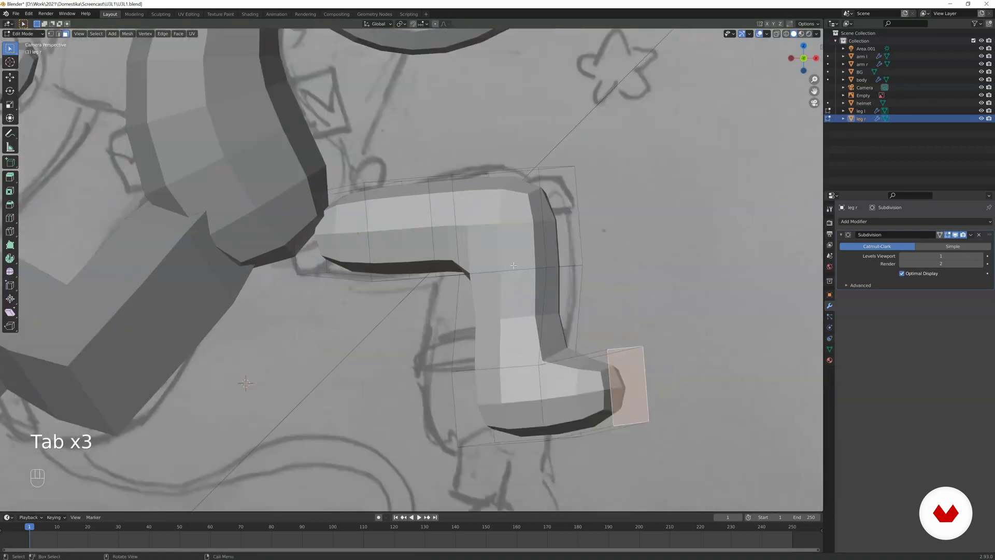
{"action": "scroll", "coordinate": [459, 291], "scroll_direction": "up", "scroll_amount": 2}
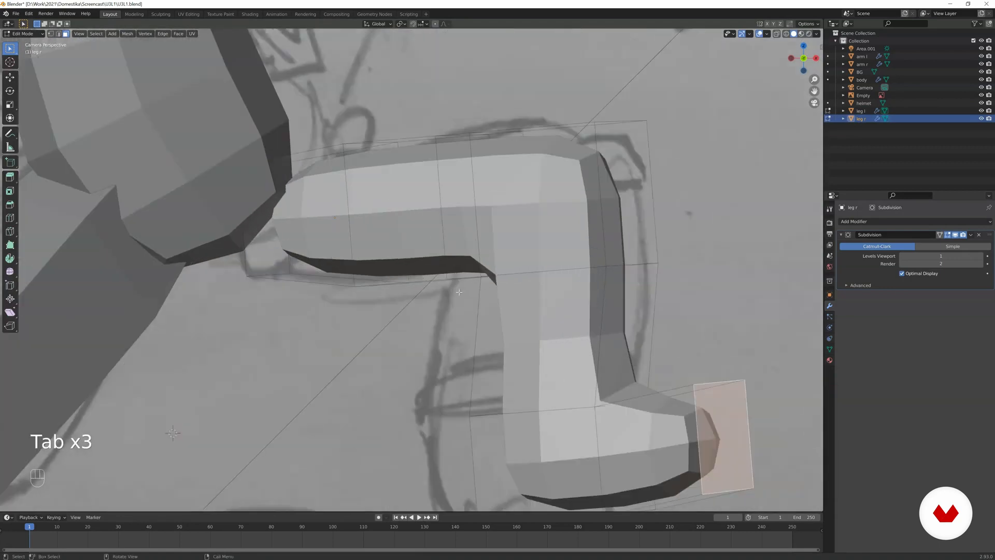
{"action": "key", "text": "ctrl+r"}
{"action": "left_click", "coordinate": [621, 310]}
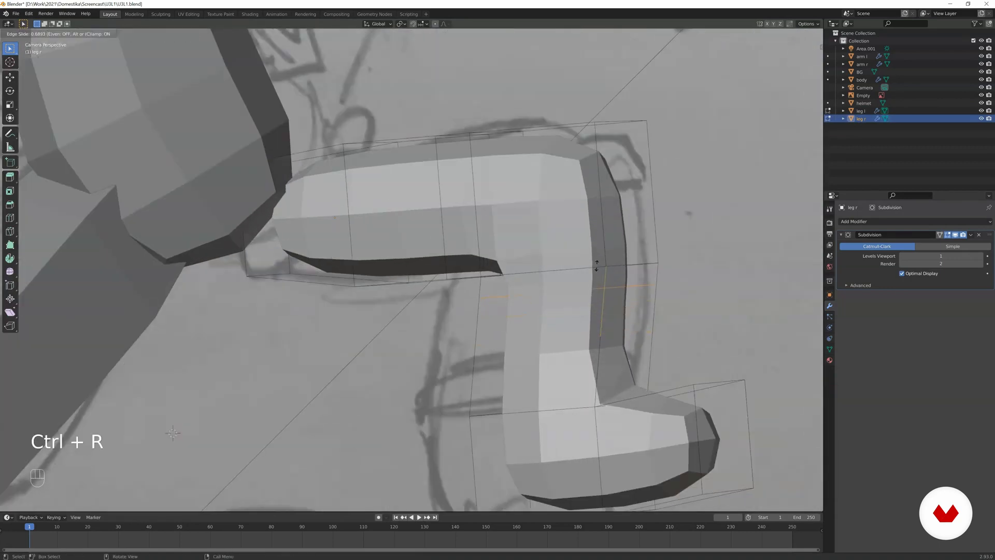
{"action": "left_click", "coordinate": [597, 265]}
- Add a second loop cut on the shin of leg r close to the ankle, then return to Object Mode
{"action": "key", "text": "ctrl+r"}
{"action": "left_click", "coordinate": [603, 305]}
{"action": "left_click", "coordinate": [601, 328]}
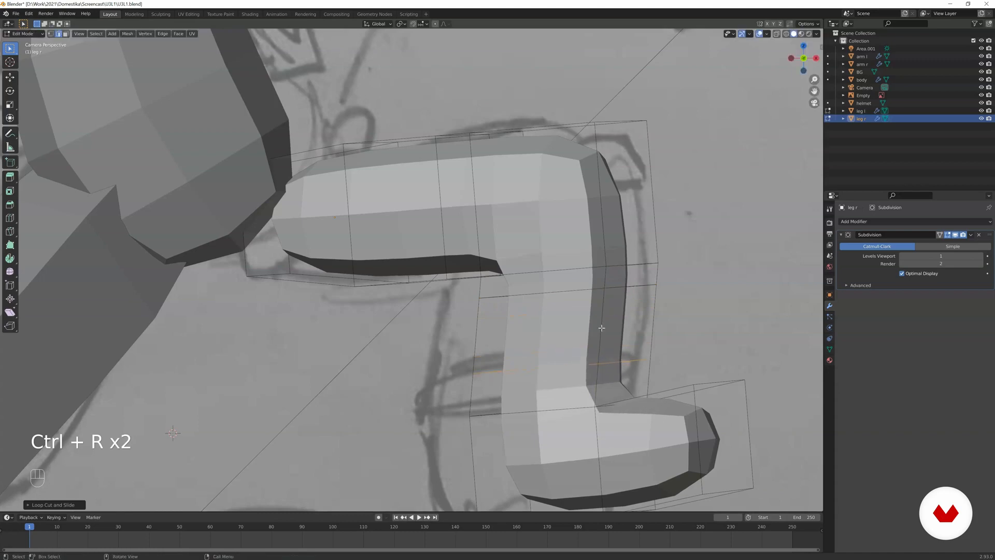
{"action": "key", "text": "Tab"}
{"action": "scroll", "coordinate": [433, 305], "scroll_direction": "down", "scroll_amount": 8}
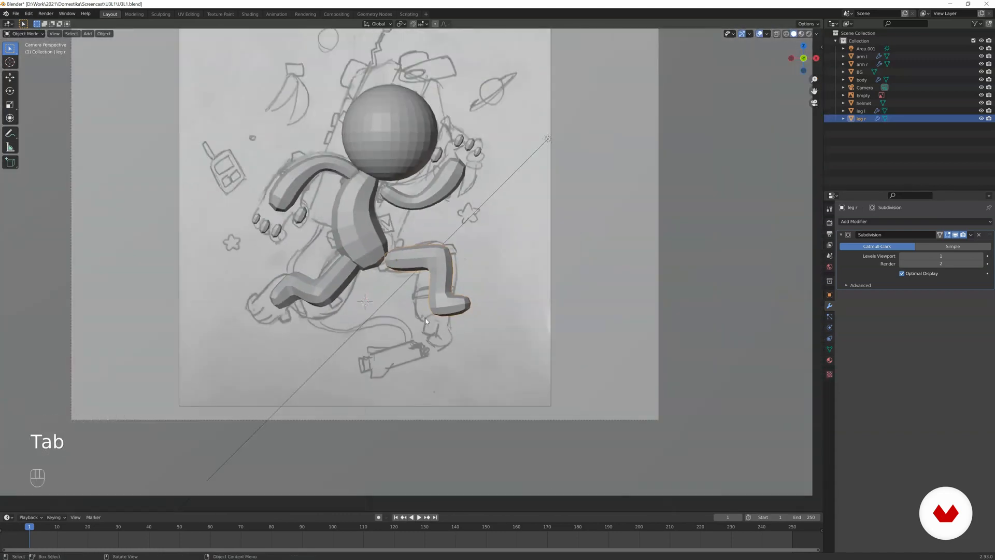
{"action": "scroll", "coordinate": [426, 314], "scroll_direction": "up", "scroll_amount": 1}
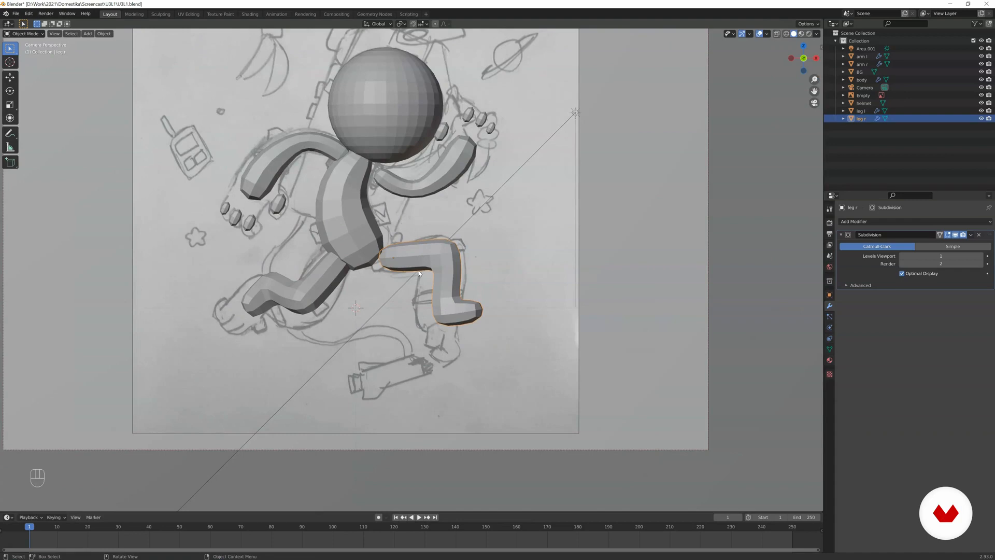
- Extrude the hip-end face of leg r toward the body, then return to Object Mode in material preview shading
{"action": "scroll", "coordinate": [415, 252], "scroll_direction": "up", "scroll_amount": 6}
{"action": "key", "text": "Tab"}
{"action": "key", "text": "z"}
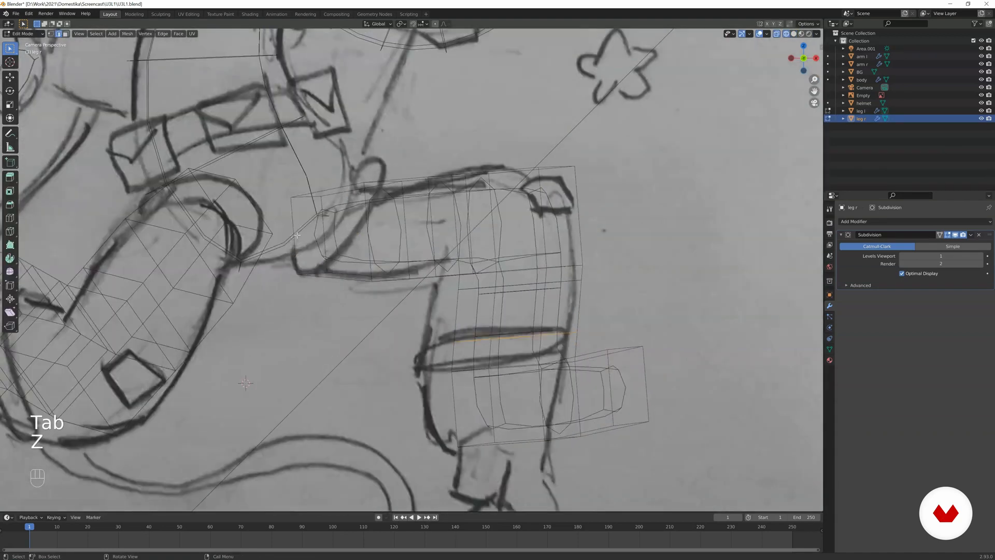
{"action": "key", "text": "3"}
{"action": "key", "text": "e"}
{"action": "left_click", "coordinate": [302, 275]}
{"action": "key", "text": "Tab"}
{"action": "key", "text": "z"}
{"action": "scroll", "coordinate": [303, 277], "scroll_direction": "down", "scroll_amount": 6}
{"action": "middle_click_drag", "start_coordinate": [303, 277], "coordinate": [356, 282], "text": "shift"}
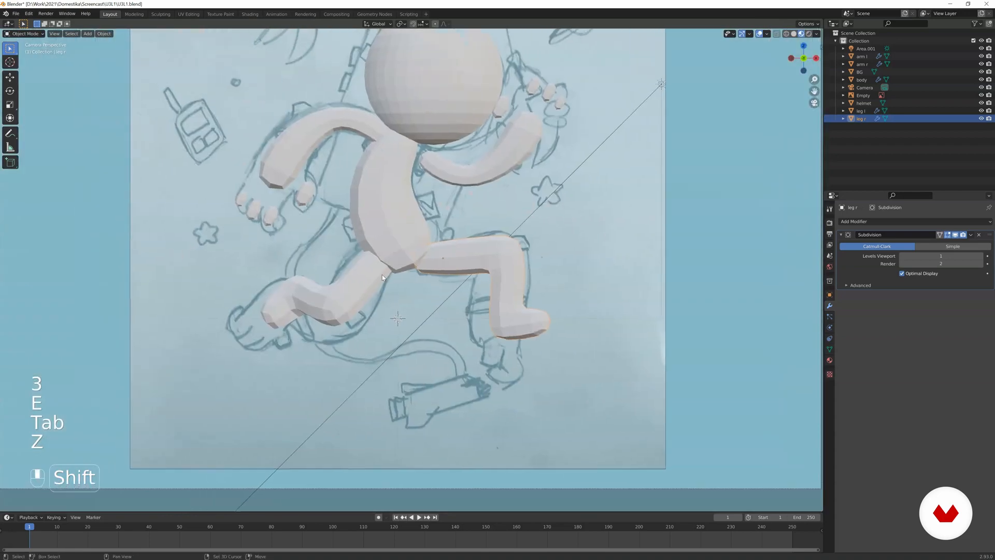
- Hide both legs, both arms, the body and the helmet to uncover the reference sketch
{"action": "scroll", "coordinate": [358, 279], "scroll_direction": "down", "scroll_amount": 2}
{"action": "middle_click_drag", "start_coordinate": [416, 219], "coordinate": [449, 275], "text": "shift"}
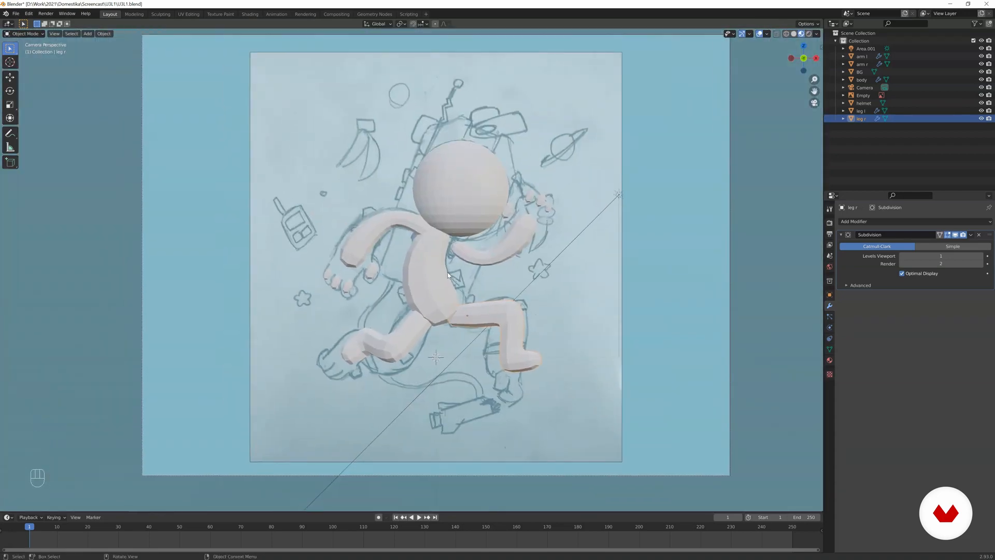
{"action": "key", "text": "h"}
{"action": "left_click", "coordinate": [417, 290]}
{"action": "key", "text": "h"}
{"action": "left_click", "coordinate": [415, 323]}
{"action": "key", "text": "h"}
{"action": "left_click", "coordinate": [460, 251]}
{"action": "key", "text": "h"}
{"action": "left_click", "coordinate": [421, 228]}
{"action": "left_click", "coordinate": [455, 212]}
{"action": "key", "text": "h"}
- Add a cube, then rotate, scale and move it toward the monkey's face in the sketch
{"action": "middle_click_drag", "start_coordinate": [480, 222], "coordinate": [455, 288], "text": "shift"}
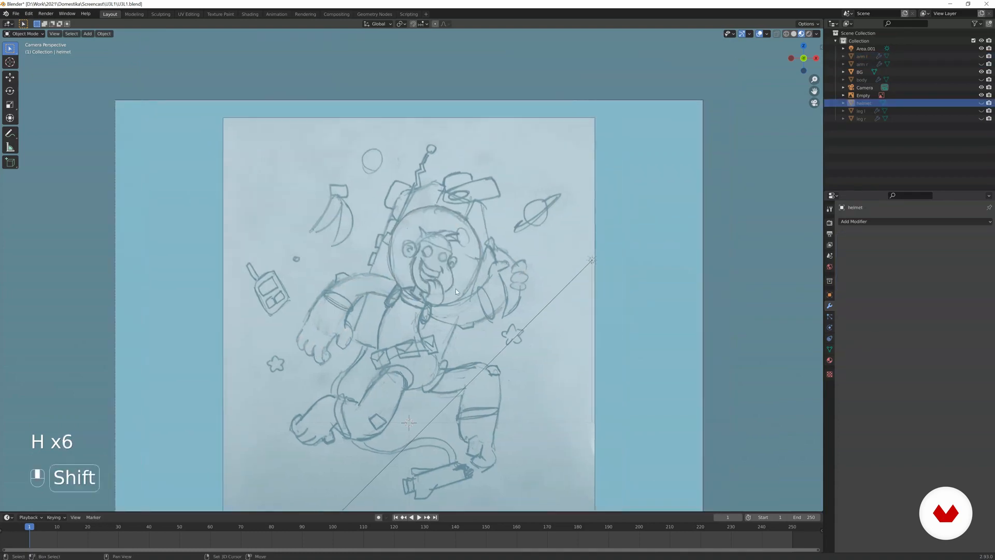
{"action": "scroll", "coordinate": [454, 285], "scroll_direction": "up", "scroll_amount": 4}
{"action": "key", "text": "shift+a"}
{"action": "mouse_move", "coordinate": [454, 281]}
{"action": "left_click", "coordinate": [486, 286]}
{"action": "key", "text": "g"}
{"action": "key", "text": "r"}
{"action": "left_click", "coordinate": [566, 162]}
{"action": "key", "text": "s"}
{"action": "left_click", "coordinate": [518, 236]}
{"action": "key", "text": "g"}
{"action": "left_click", "coordinate": [532, 140]}
- Scale the cube down, tilt it to the head's angle and place it over the upper half of the monkey's face
{"action": "key", "text": "s"}
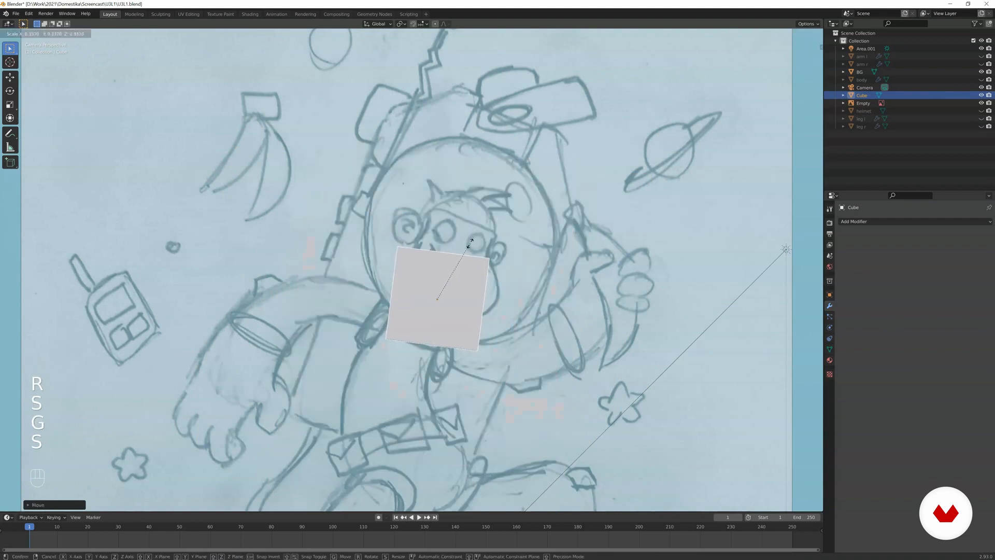
{"action": "left_click", "coordinate": [469, 270]}
{"action": "key", "text": "g"}
{"action": "left_click", "coordinate": [475, 209]}
{"action": "key", "text": "s"}
{"action": "left_click", "coordinate": [487, 200]}
{"action": "key", "text": "g"}
{"action": "key", "text": "r"}
{"action": "left_click", "coordinate": [516, 205]}
{"action": "key", "text": "g"}
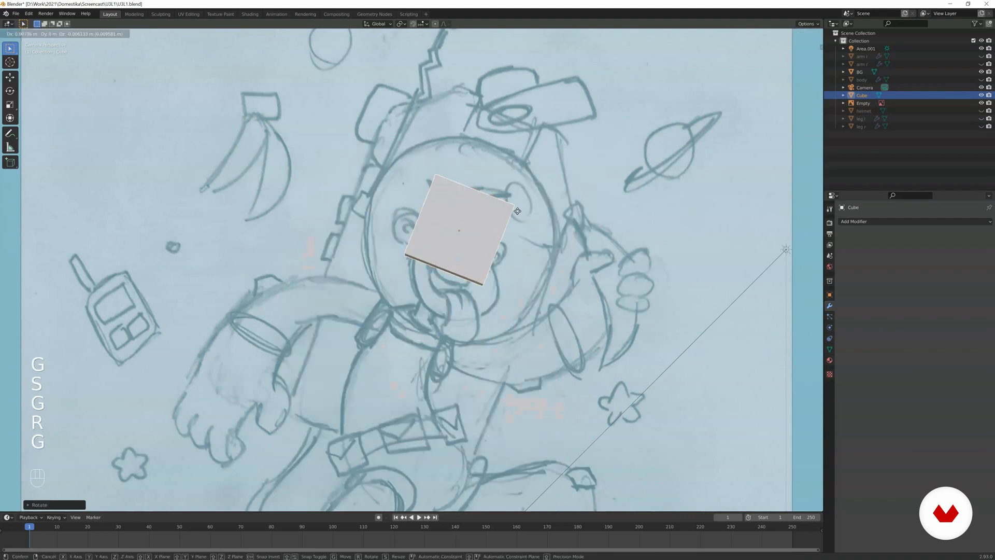
{"action": "left_click", "coordinate": [518, 207]}
- Add a Subdivision Surface modifier to the cube and readjust its rotation, position and scale over the upper face
{"action": "left_click", "coordinate": [871, 221]}
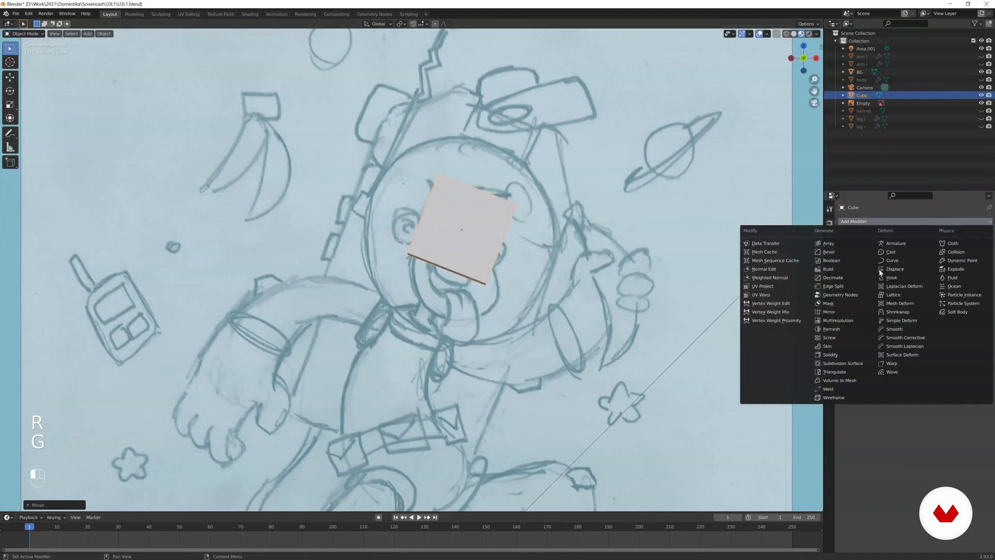
{"action": "left_click", "coordinate": [850, 357]}
{"action": "scroll", "coordinate": [658, 290], "scroll_direction": "up", "scroll_amount": 4}
{"action": "middle_click_drag", "start_coordinate": [654, 283], "coordinate": [578, 335], "text": "shift"}
{"action": "key", "text": "r"}
{"action": "left_click", "coordinate": [579, 334]}
{"action": "key", "text": "g"}
{"action": "left_click", "coordinate": [576, 328]}
{"action": "key", "text": "s"}
{"action": "left_click", "coordinate": [573, 327]}
- In Edit Mode with wireframe shading, extrude the cube's bottom face down toward the chin and scale it
{"action": "key", "text": "Tab"}
{"action": "key", "text": "z"}
{"action": "key", "text": "3"}
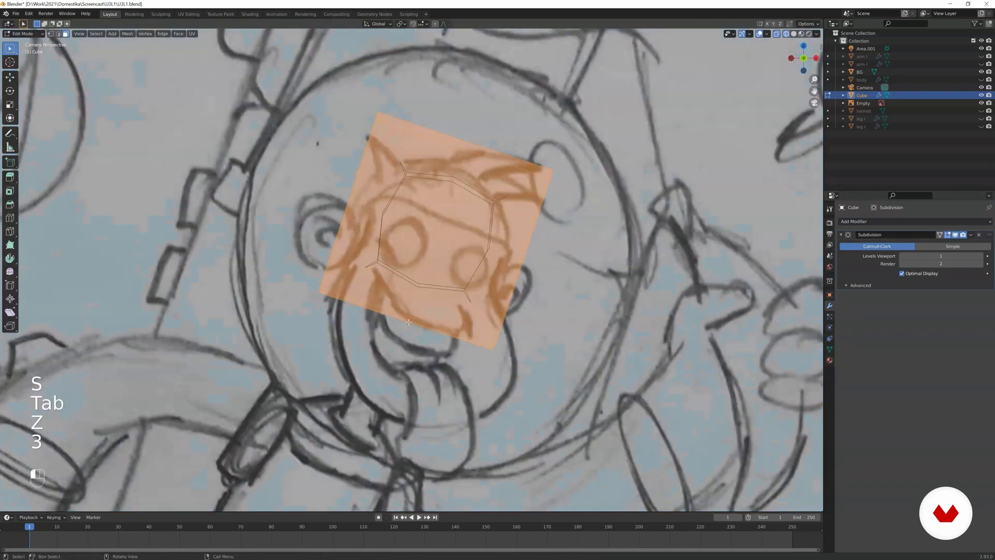
{"action": "left_click", "coordinate": [412, 319]}
{"action": "key", "text": "g"}
{"action": "key", "text": "e"}
{"action": "left_click", "coordinate": [412, 415]}
{"action": "key", "text": "s"}
{"action": "left_click", "coordinate": [410, 413]}
- Shift the lower face loop of the head to follow the jaw, then reselect the bottom face in solid shading
{"action": "left_click", "coordinate": [492, 359], "text": "alt"}
{"action": "key", "text": "g"}
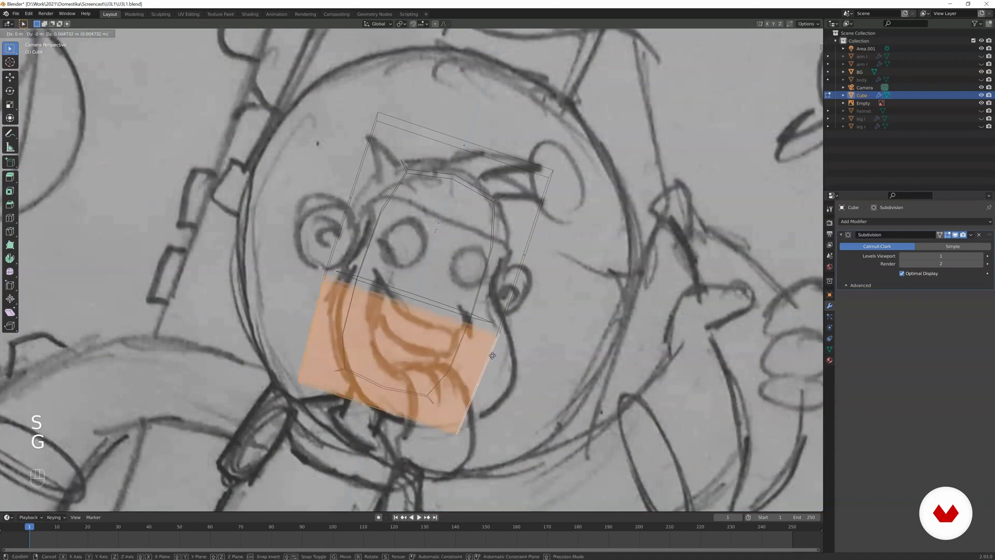
{"action": "left_click", "coordinate": [500, 341]}
{"action": "left_click", "coordinate": [482, 363]}
{"action": "left_click", "coordinate": [385, 393]}
{"action": "key", "text": "z"}
{"action": "left_click", "coordinate": [430, 385]}
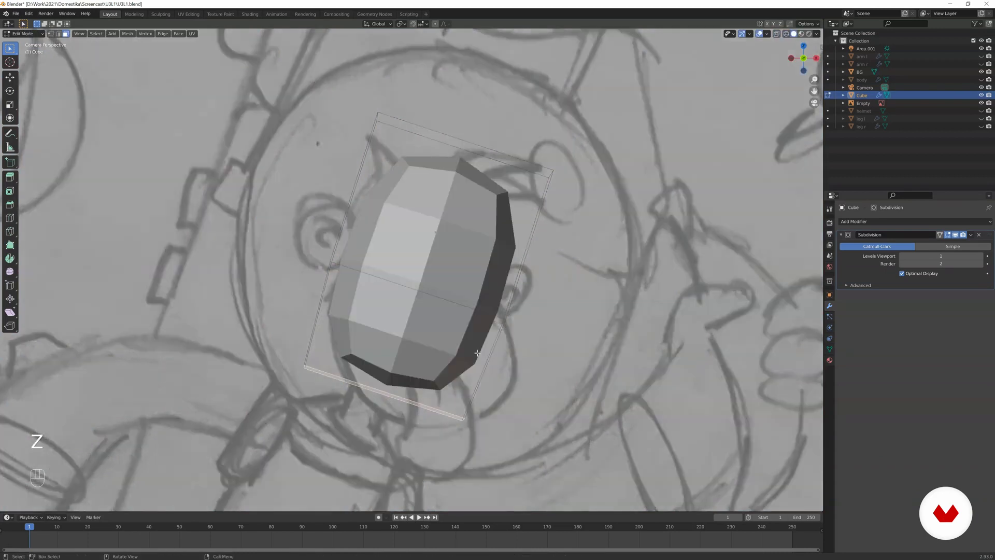
- Duplicate the head's bottom face, scale the copy down and move it up in front of the head
{"action": "scroll", "coordinate": [438, 351], "scroll_direction": "down", "scroll_amount": 2}
{"action": "mouse_move", "coordinate": [438, 351]}
{"action": "middle_mouse_down"}
{"action": "mouse_move", "coordinate": [368, 349]}
{"action": "mouse_move", "coordinate": [415, 355]}
{"action": "middle_mouse_up"}
{"action": "scroll", "coordinate": [441, 292], "scroll_direction": "up", "scroll_amount": 6}
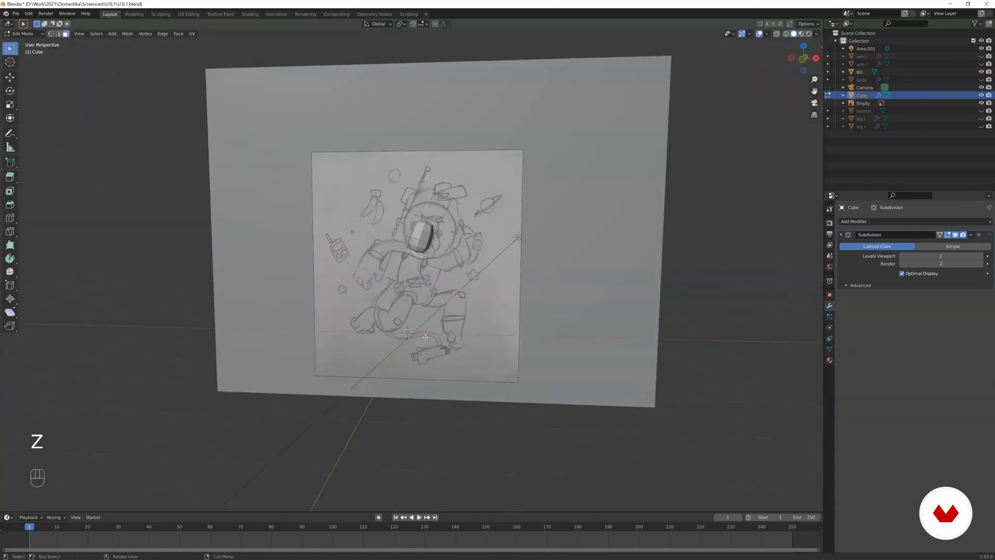
{"action": "middle_click_drag", "start_coordinate": [441, 291], "coordinate": [383, 311]}
{"action": "key", "text": "shift+d"}
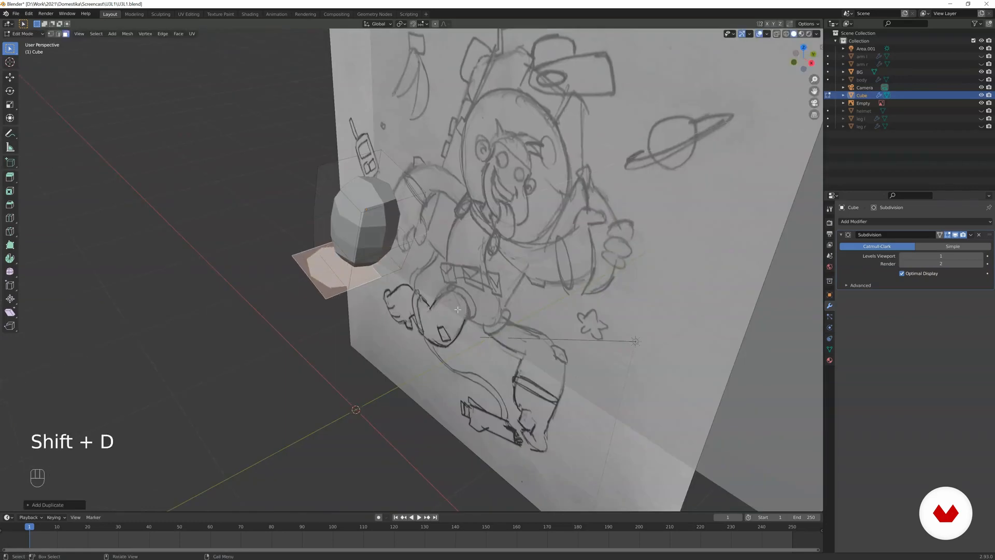
{"action": "key", "text": "s"}
{"action": "left_click", "coordinate": [349, 328]}
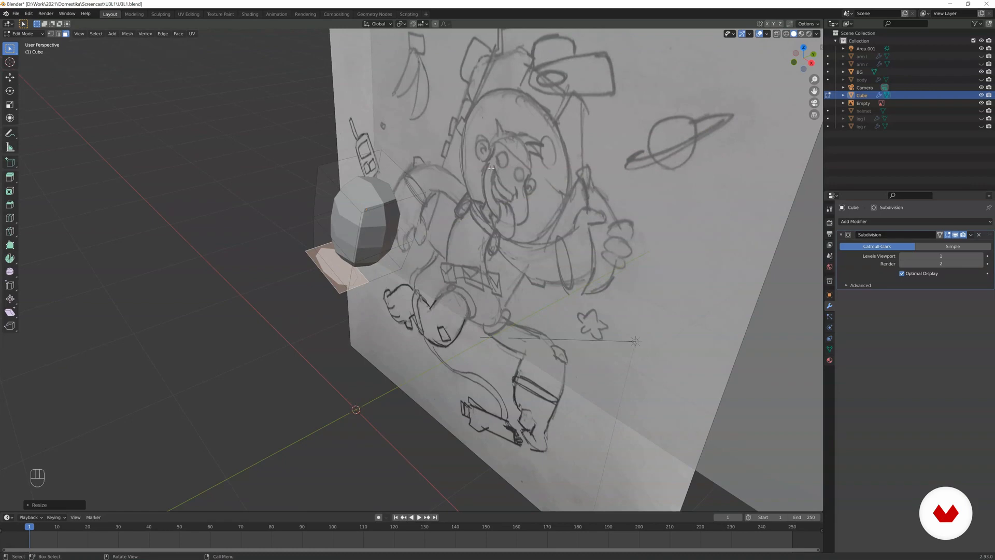
{"action": "key", "text": "s"}
{"action": "key", "text": "g"}
{"action": "left_click", "coordinate": [404, 159]}
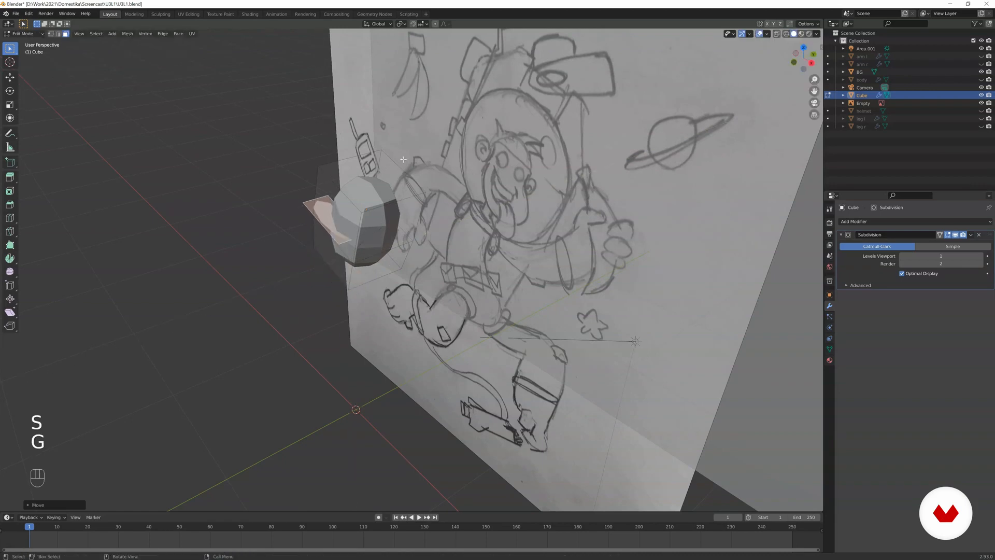
- In camera view, move and scale the duplicated face to line up with the sketched brow
{"action": "key", "text": "KP_0"}
{"action": "scroll", "coordinate": [399, 249], "scroll_direction": "up", "scroll_amount": 8}
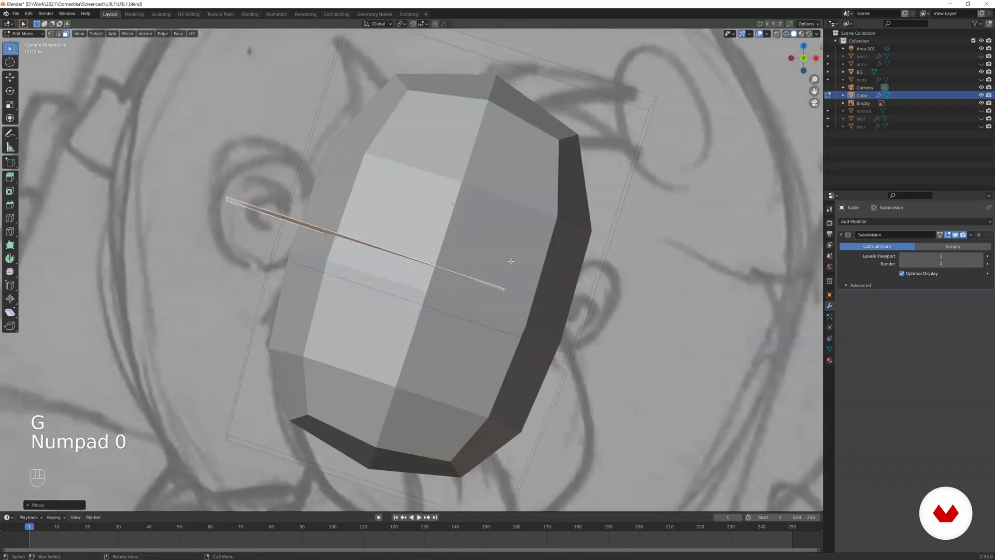
{"action": "key", "text": "z"}
{"action": "key", "text": "g"}
{"action": "key", "text": "g"}
{"action": "key", "text": "s"}
{"action": "left_click", "coordinate": [531, 205]}
- Extrude the brow face downward in several sections, scaling and rotating them to follow the eye area
{"action": "key", "text": "e"}
{"action": "key", "text": "s"}
{"action": "key", "text": "e"}
{"action": "key", "text": "s"}
{"action": "key", "text": "e"}
{"action": "key", "text": "g"}
{"action": "key", "text": "r"}
{"action": "left_click", "coordinate": [496, 309]}
- Resize the current section and extrude another one toward the mouth, rotated and moved along the sketched cheeks
{"action": "key", "text": "g"}
{"action": "key", "text": "s"}
{"action": "key", "text": "g"}
{"action": "key", "text": "e"}
{"action": "key", "text": "g"}
{"action": "key", "text": "r"}
{"action": "key", "text": "g"}
{"action": "left_click", "coordinate": [527, 384]}
- Extrude and scale the final section at the chin, then return to Object Mode in solid shading
{"action": "key", "text": "e"}
{"action": "key", "text": "s"}
{"action": "key", "text": "g"}
{"action": "key", "text": "s"}
{"action": "key", "text": "Tab"}
{"action": "key", "text": "z"}
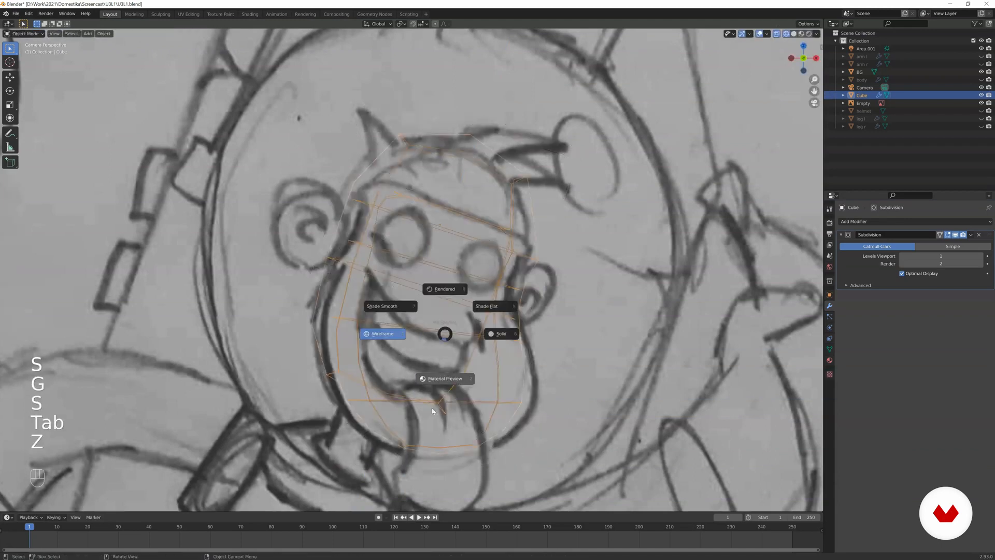
{"action": "key", "text": "z"}
{"action": "scroll", "coordinate": [479, 407], "scroll_direction": "down", "scroll_amount": 5}
{"action": "scroll", "coordinate": [459, 363], "scroll_direction": "up", "scroll_amount": 6}
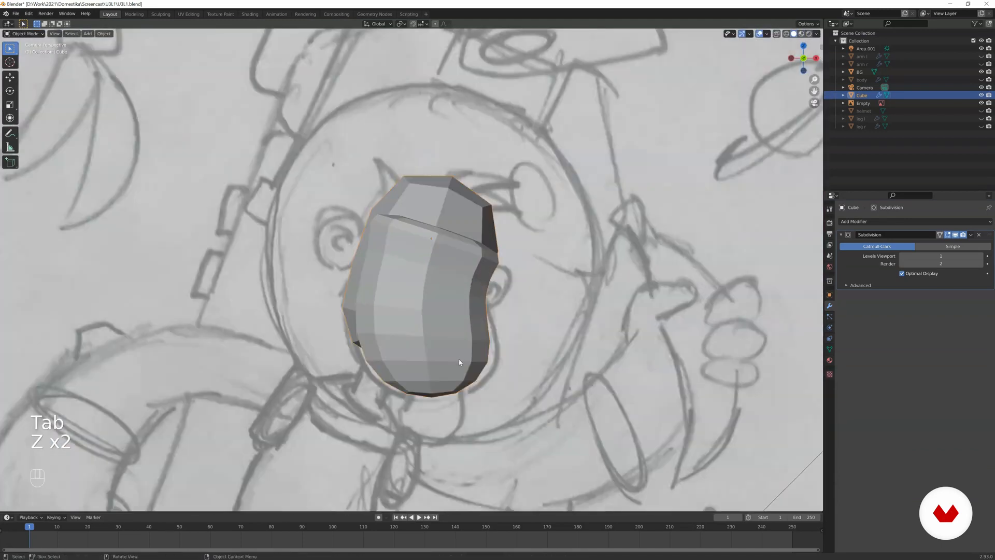
- Scale the edge loop around the middle of the face piece in Edit Mode
{"action": "key", "text": "Tab"}
{"action": "key", "text": "2"}
{"action": "left_click", "coordinate": [534, 339], "text": "alt"}
{"action": "key", "text": "s"}
- Add a loop cut around the upper part of the face piece and slide it up toward the brow
{"action": "key", "text": "ctrl+r"}
{"action": "key", "text": "ctrl+z"}
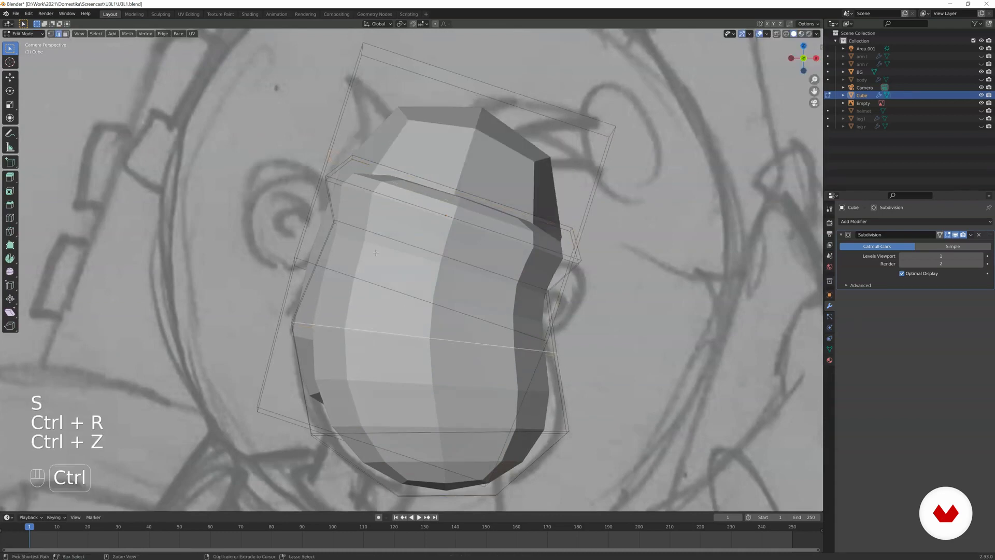
{"action": "key", "text": "ctrl+r"}
{"action": "left_click", "coordinate": [327, 242]}
{"action": "left_click", "coordinate": [343, 210]}
{"action": "key", "text": "Tab"}
{"action": "scroll", "coordinate": [399, 268], "scroll_direction": "down", "scroll_amount": 5}
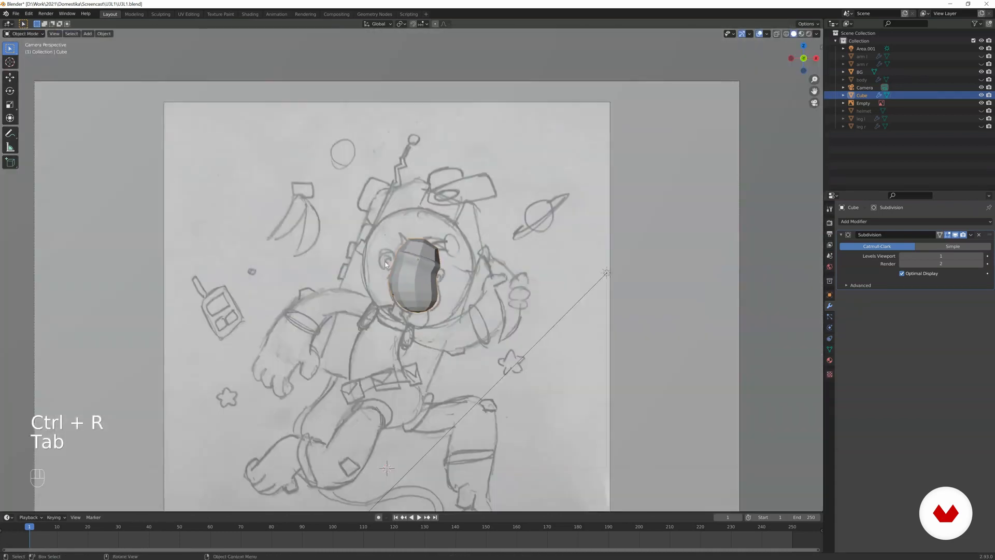
- Add a cube inside the head mesh for an ear and flatten it in depth
{"action": "scroll", "coordinate": [399, 268], "scroll_direction": "up", "scroll_amount": 5}
{"action": "scroll", "coordinate": [362, 238], "scroll_direction": "down", "scroll_amount": 5}
{"action": "scroll", "coordinate": [360, 239], "scroll_direction": "up", "scroll_amount": 7}
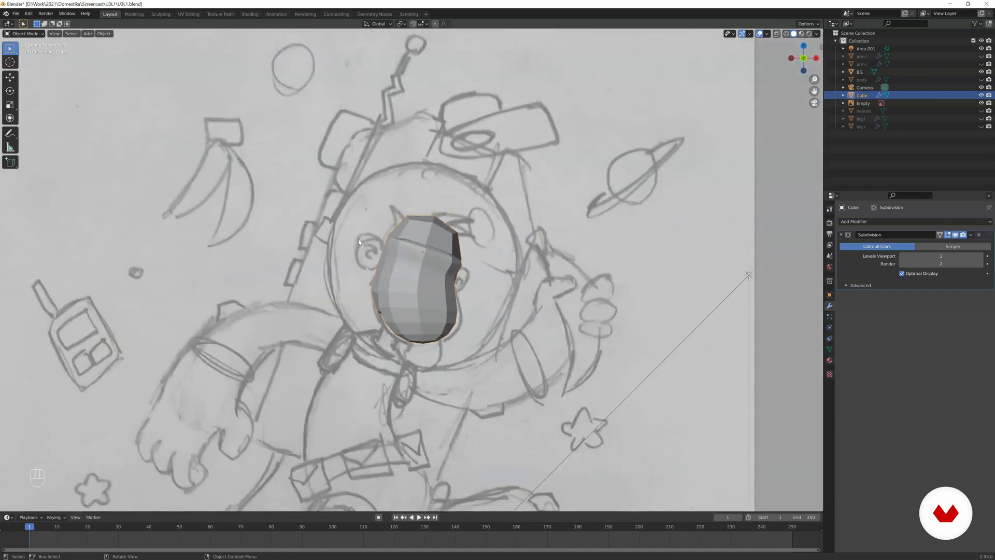
{"action": "key", "text": "Tab"}
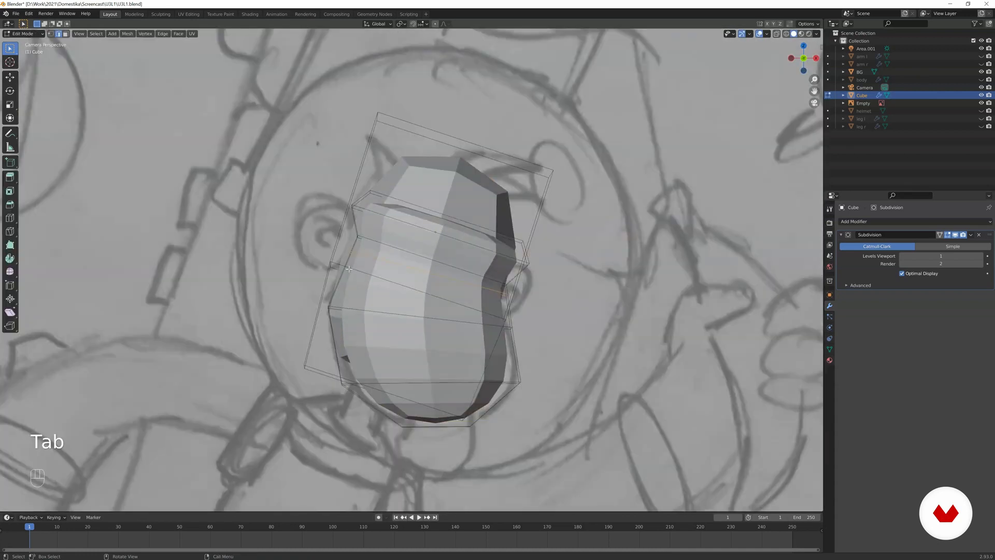
{"action": "key", "text": "shift+a"}
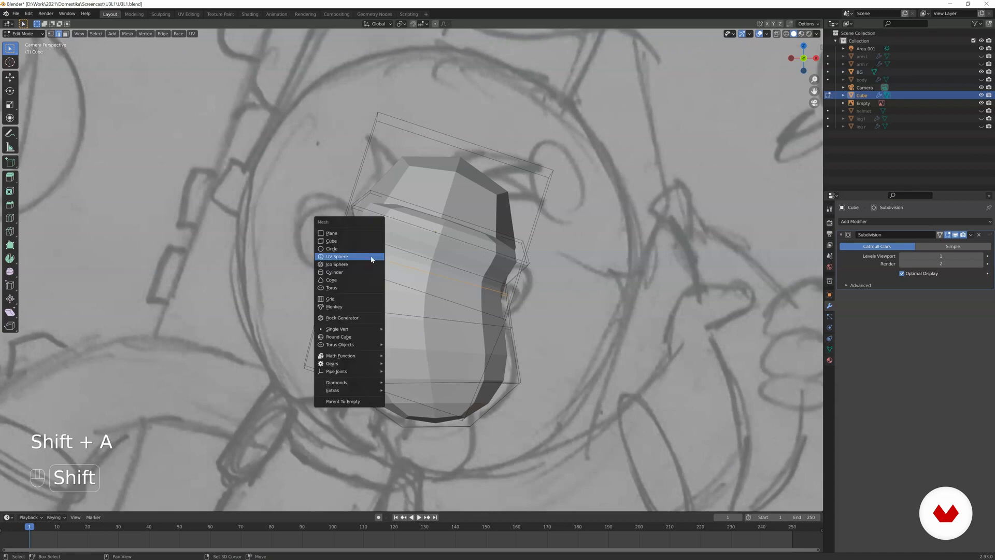
{"action": "left_click", "coordinate": [360, 237]}
{"action": "middle_click_drag", "start_coordinate": [360, 238], "coordinate": [455, 261]}
{"action": "scroll", "coordinate": [456, 260], "scroll_direction": "up", "scroll_amount": 6}
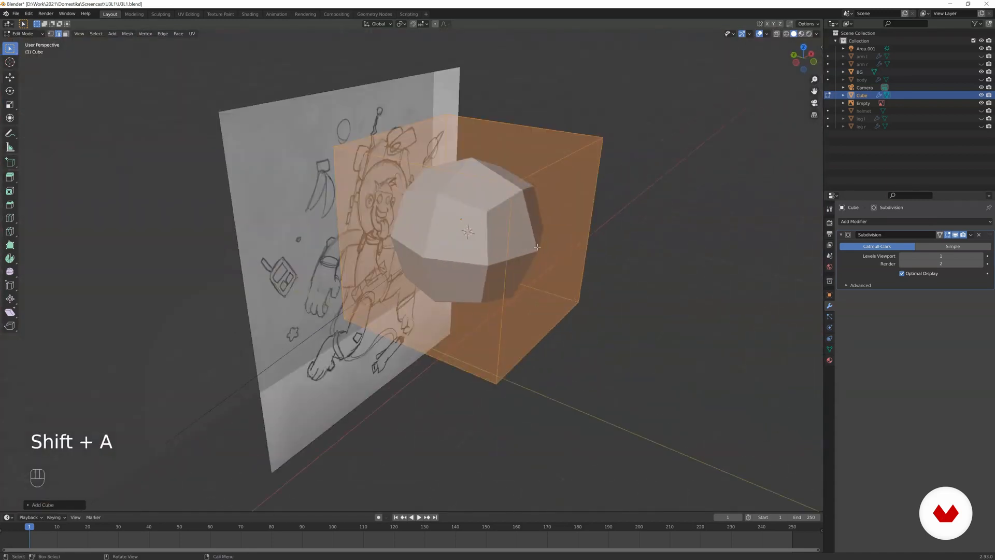
{"action": "key", "text": "s"}
{"action": "key", "text": "x"}
{"action": "key", "text": "s"}
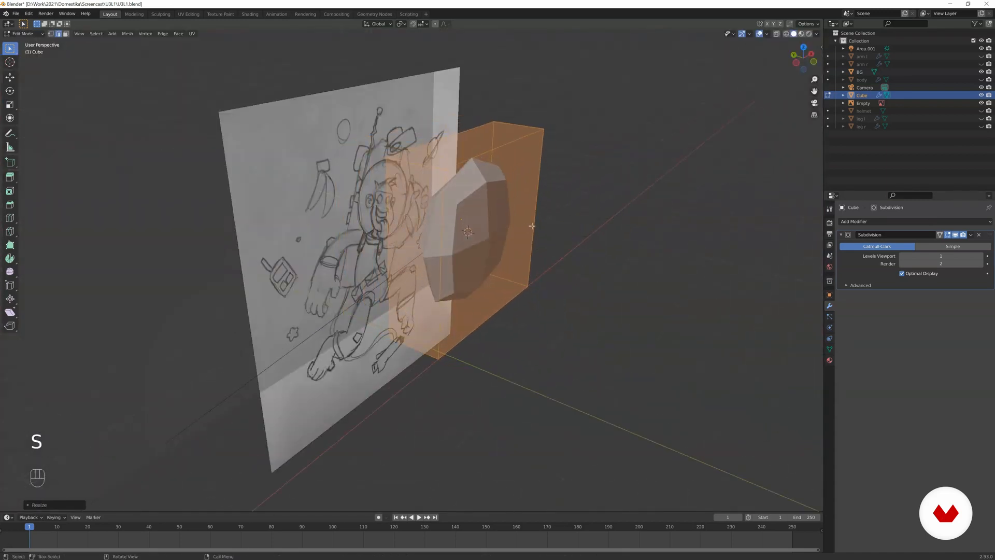
{"action": "left_click", "coordinate": [485, 220]}
- Scale down the flattened cube in camera view, then rotate and move it toward the larger sketched ear
{"action": "key", "text": "KP_0"}
{"action": "key", "text": "s"}
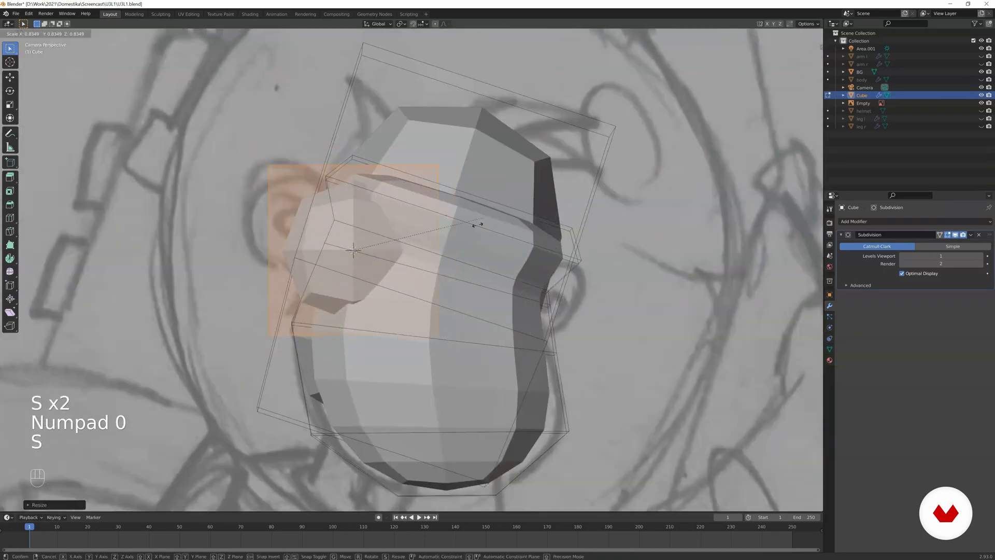
{"action": "key", "text": "g"}
{"action": "left_click", "coordinate": [374, 221]}
{"action": "key", "text": "r"}
{"action": "left_click", "coordinate": [374, 223]}
{"action": "key", "text": "g"}
{"action": "left_click", "coordinate": [377, 388]}
- Rotate the ear piece and move it in the horizontal plane to sit beside the head
{"action": "middle_click_drag", "start_coordinate": [378, 387], "coordinate": [442, 409]}
{"action": "scroll", "coordinate": [442, 409], "scroll_direction": "up", "scroll_amount": 8}
{"action": "middle_click_drag", "start_coordinate": [606, 332], "coordinate": [645, 355]}
{"action": "key", "text": "r"}
{"action": "left_click", "coordinate": [651, 357]}
{"action": "key", "text": "g"}
{"action": "key", "text": "shift+z"}
{"action": "left_click", "coordinate": [653, 361]}
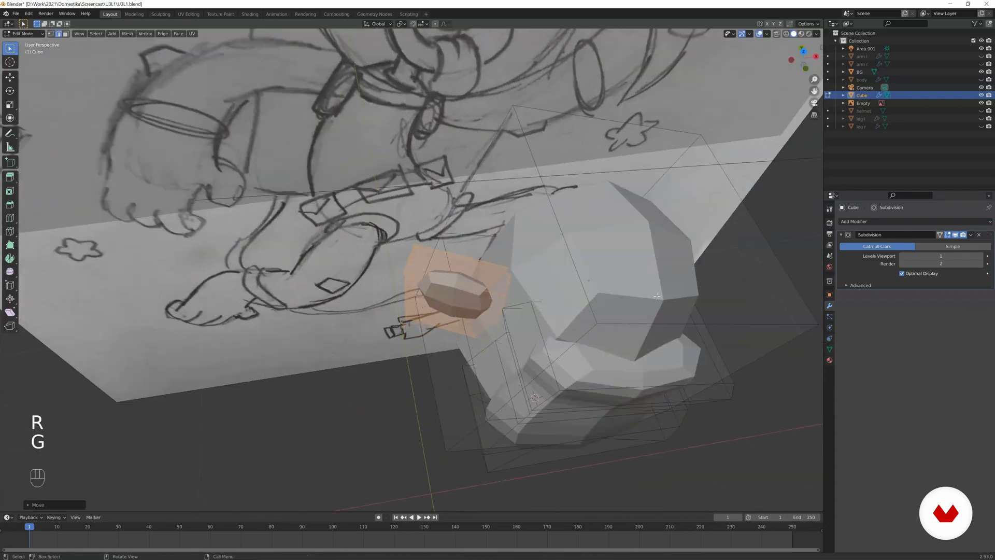
- Align the ear piece with the larger sketched ear in camera view and adjust its scale
{"action": "key", "text": "KP_0"}
{"action": "key", "text": "g"}
{"action": "key", "text": "s"}
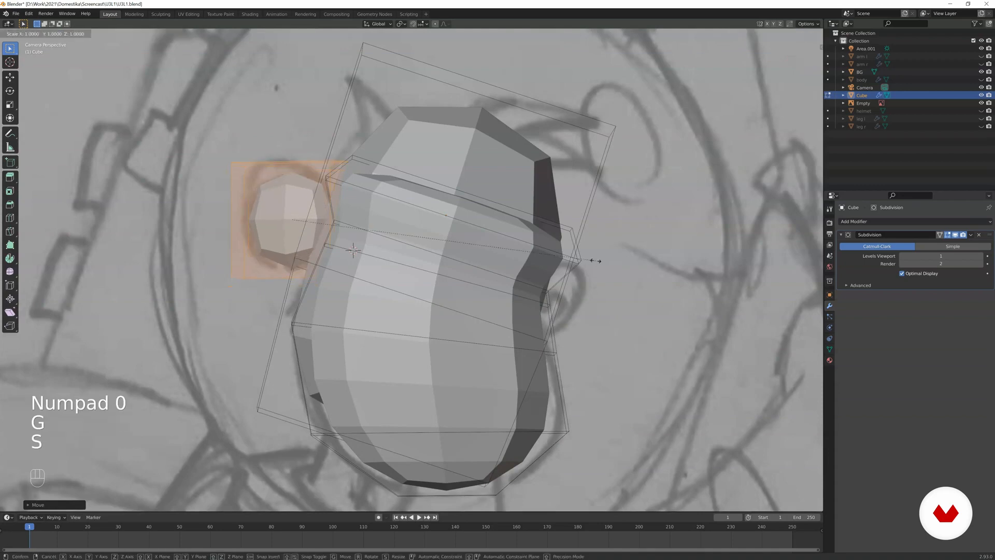
{"action": "left_click", "coordinate": [529, 254]}
- Duplicate the ear to the opposite side of the head, then rotate, scale and move it onto the smaller sketched ear
{"action": "scroll", "coordinate": [529, 254], "scroll_direction": "down", "scroll_amount": 4}
{"action": "middle_click_drag", "start_coordinate": [529, 254], "coordinate": [486, 248], "text": "shift"}
{"action": "key", "text": "shift+d"}
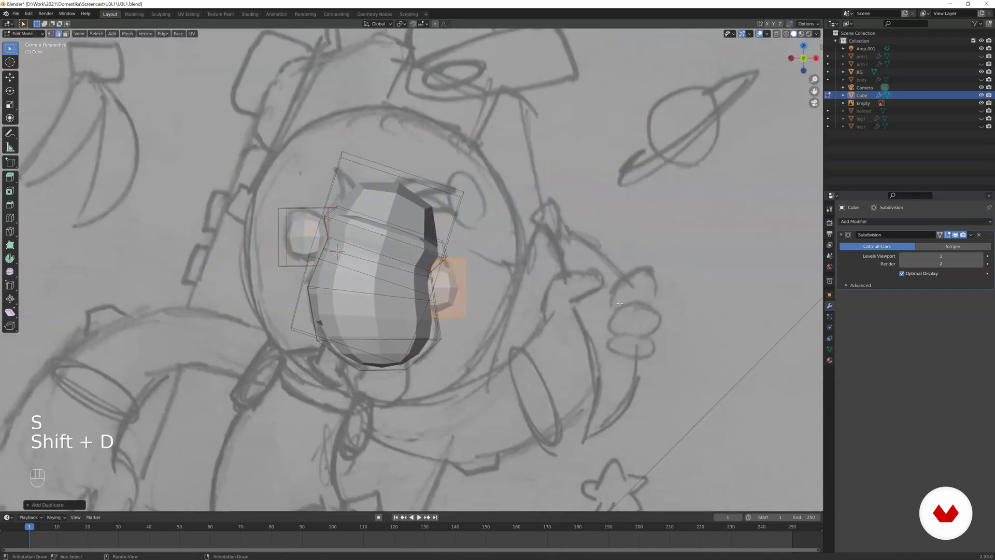
{"action": "key", "text": "r"}
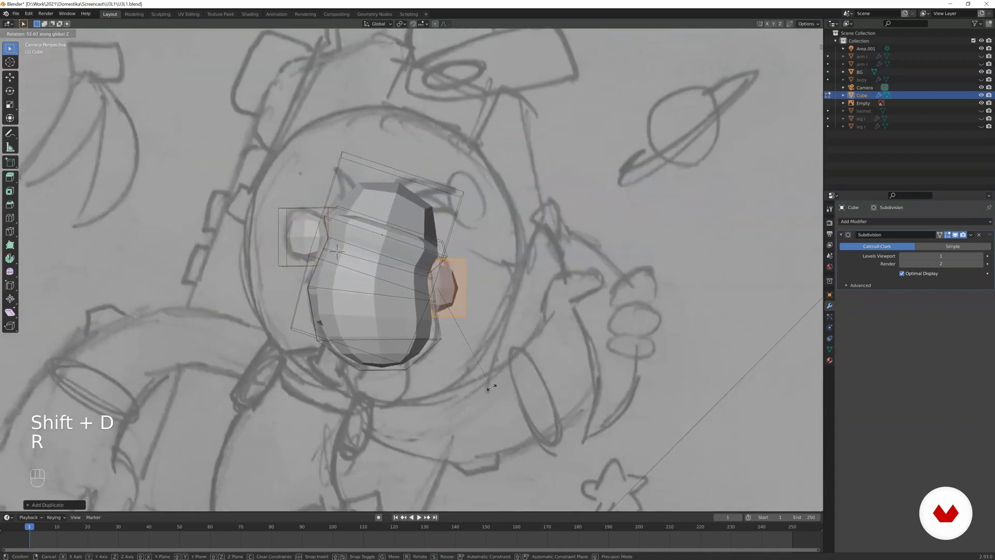
{"action": "key", "text": "r"}
{"action": "key", "text": "s"}
{"action": "key", "text": "g"}
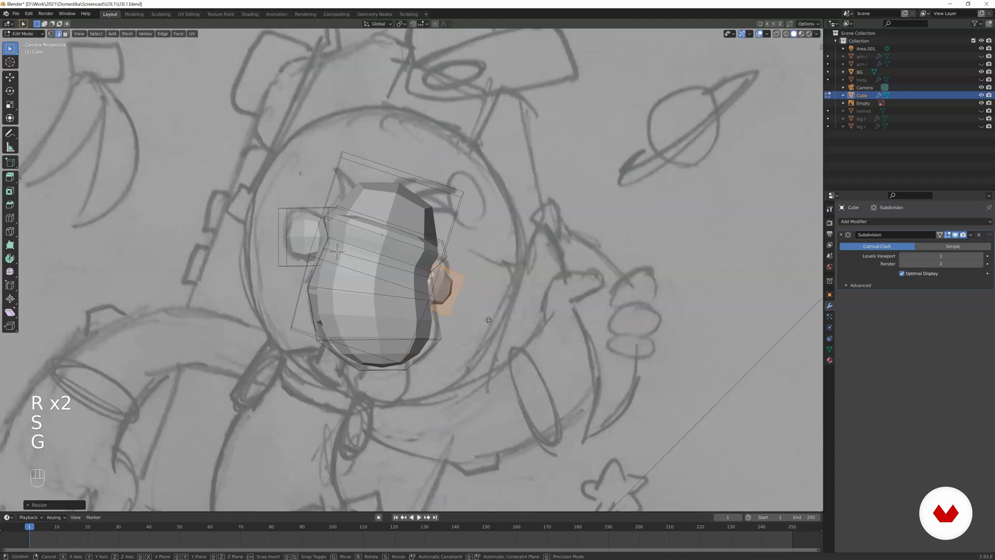
{"action": "left_click", "coordinate": [452, 290]}
- Return to Object Mode and rename the cube object as head
{"action": "key", "text": "Tab"}
{"action": "scroll", "coordinate": [453, 290], "scroll_direction": "down", "scroll_amount": 3}
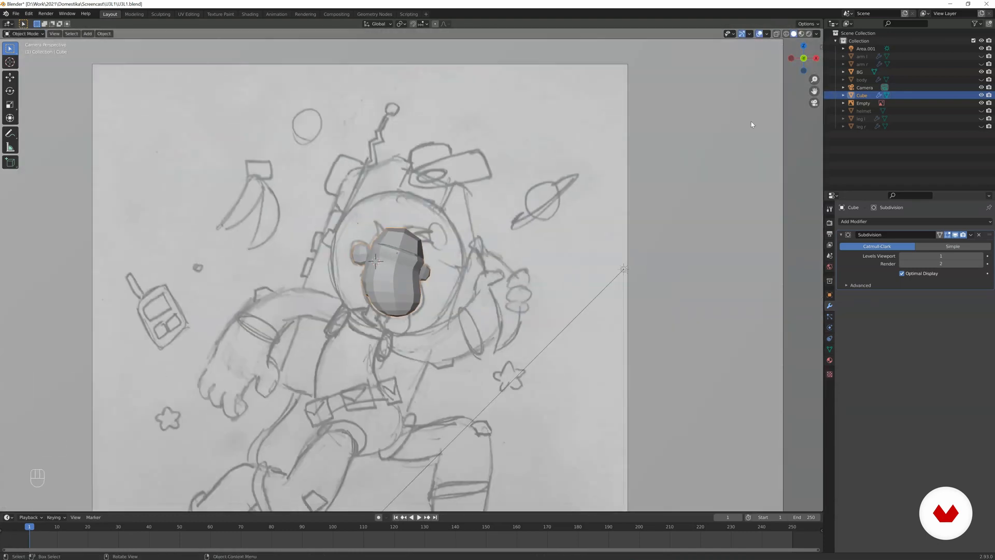
{"action": "double_click", "coordinate": [865, 95]}
{"action": "type", "text": "head"}
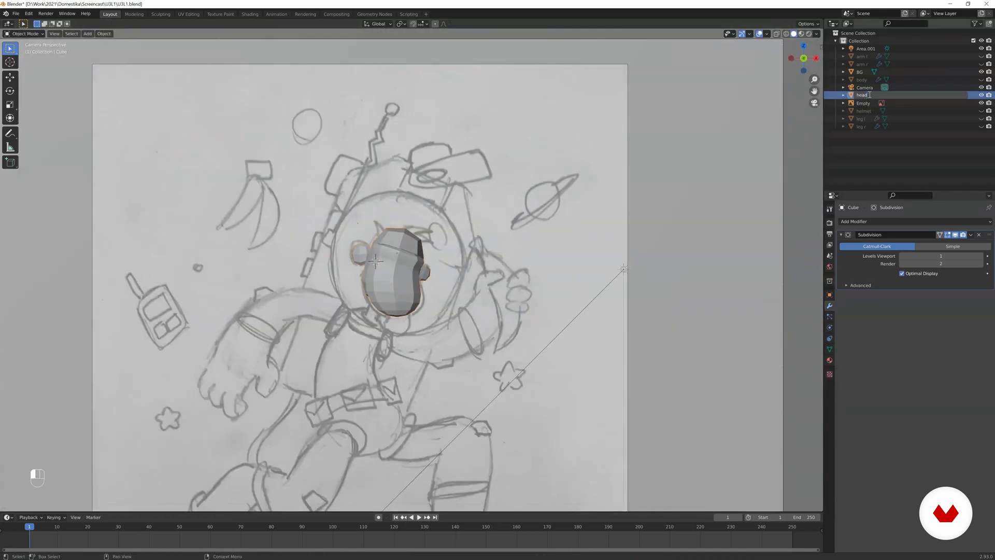
{"action": "key", "text": "Return"}
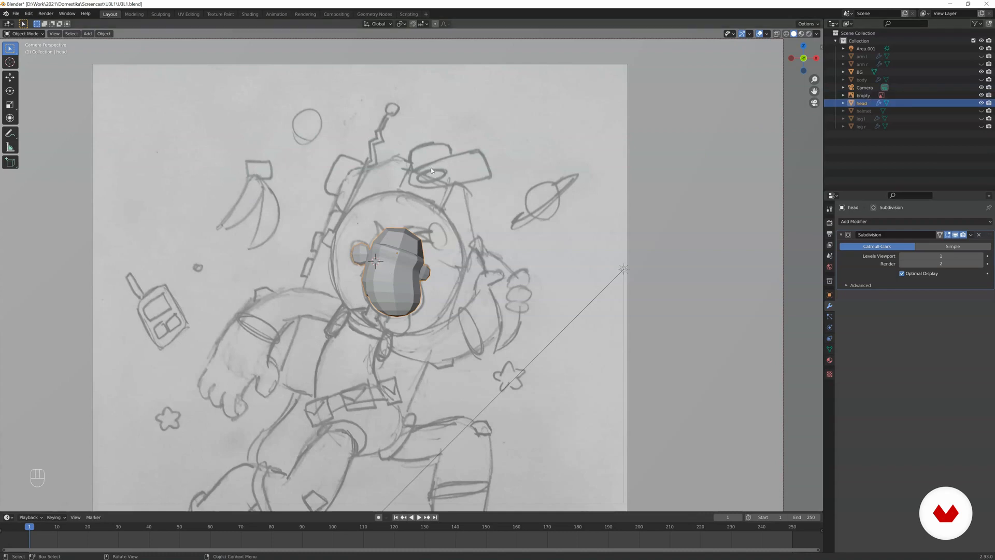
- Add a cube, move it up beside the head and scale it down
{"action": "key", "text": "shift+a"}
{"action": "left_click", "coordinate": [479, 175]}
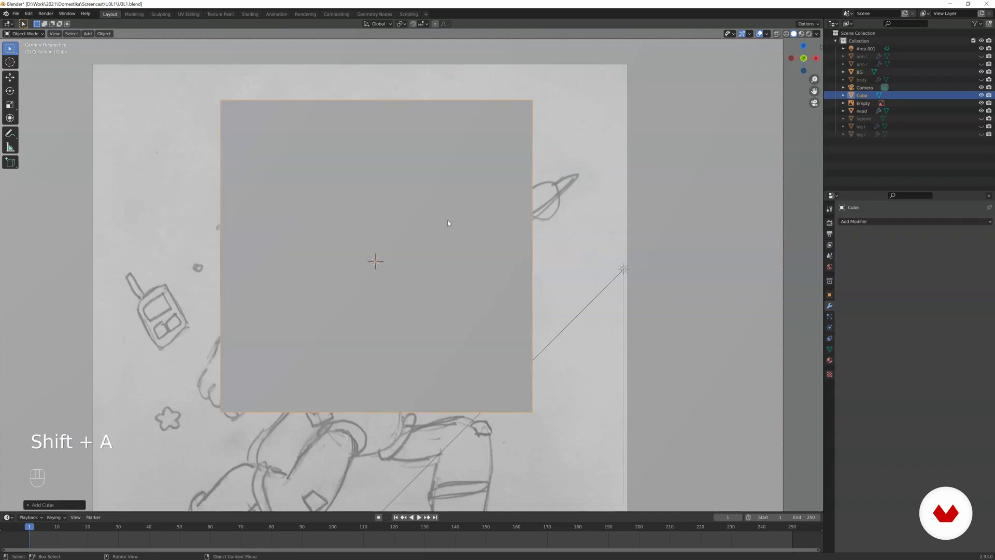
{"action": "key", "text": "g"}
{"action": "left_click", "coordinate": [402, 202]}
{"action": "key", "text": "s"}
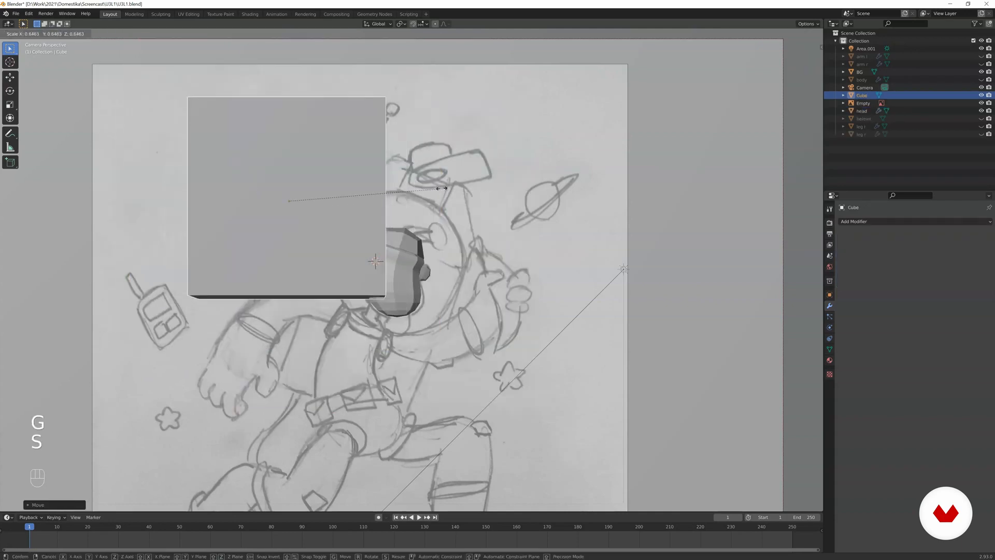
{"action": "left_click", "coordinate": [403, 201]}
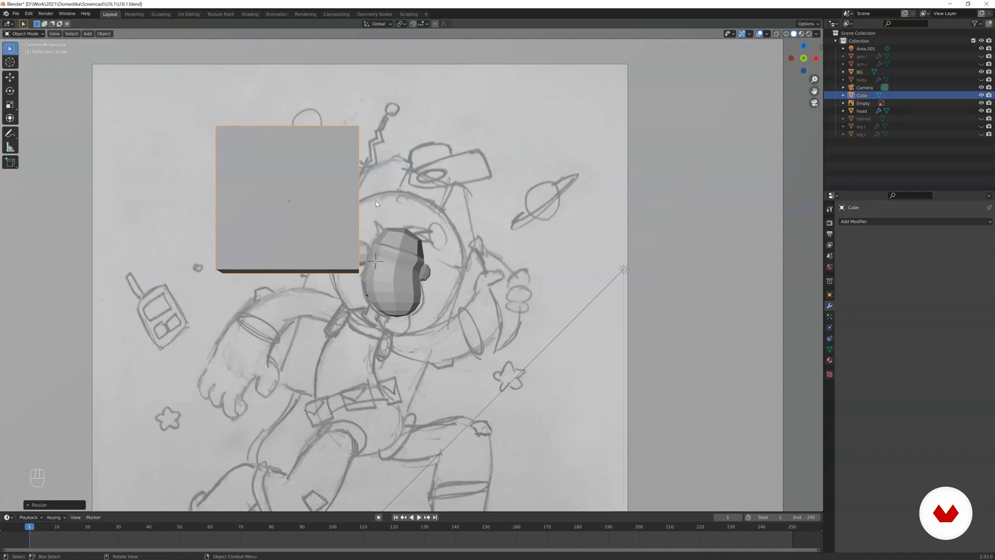
- Enter Edit Mode on the cube and cut it with two crossing vertical edge loops through its middle
{"action": "mouse_move", "coordinate": [433, 182]}
{"action": "middle_mouse_down"}
{"action": "mouse_move", "coordinate": [372, 225]}
{"action": "mouse_move", "coordinate": [401, 237]}
{"action": "middle_mouse_up"}
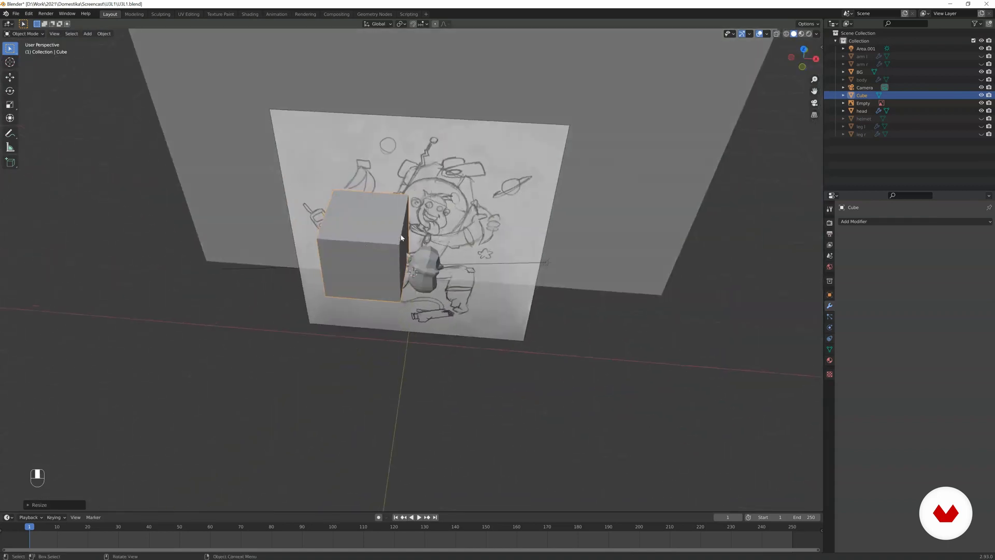
{"action": "scroll", "coordinate": [401, 237], "scroll_direction": "up", "scroll_amount": 3}
{"action": "middle_click_drag", "start_coordinate": [439, 136], "coordinate": [416, 164]}
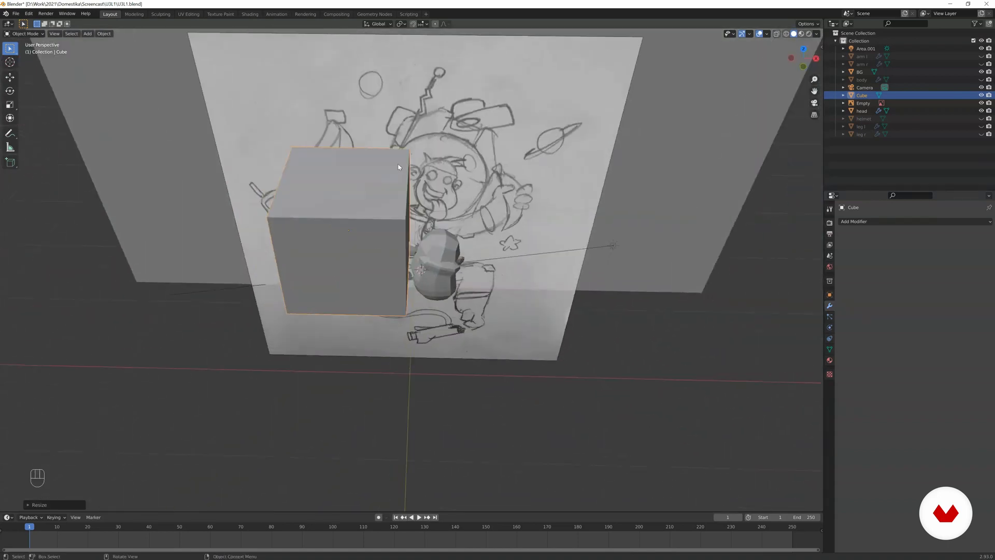
{"action": "key", "text": "Tab"}
{"action": "key", "text": "ctrl"}
{"action": "key", "text": "ctrl+r"}
{"action": "left_click", "coordinate": [338, 202]}
{"action": "key", "text": "ctrl+r"}
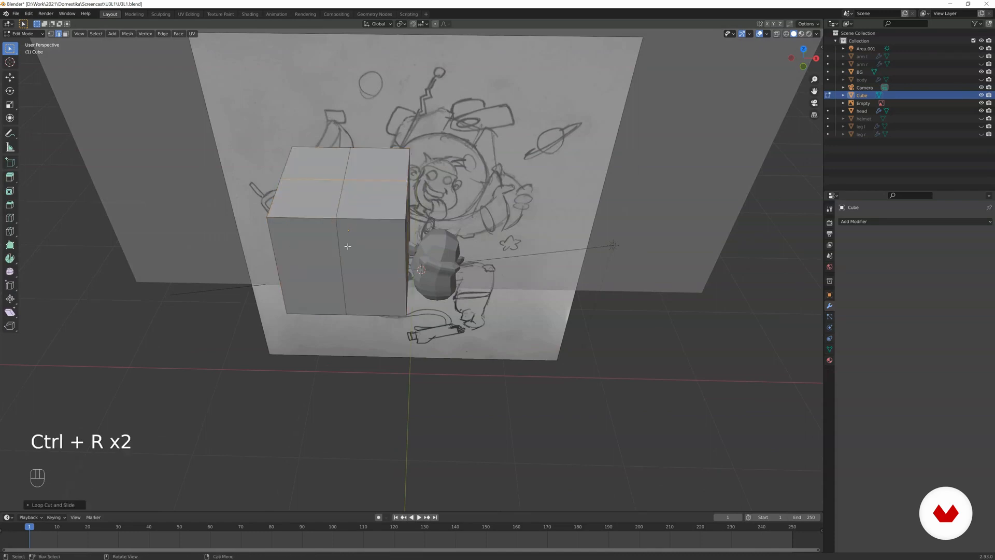
- Select the cube's middle vertical edges and scale them outward with Z locked to form an octagonal block
{"action": "middle_click_drag", "start_coordinate": [344, 248], "coordinate": [366, 220]}
{"action": "middle_click_drag", "start_coordinate": [401, 210], "coordinate": [359, 161]}
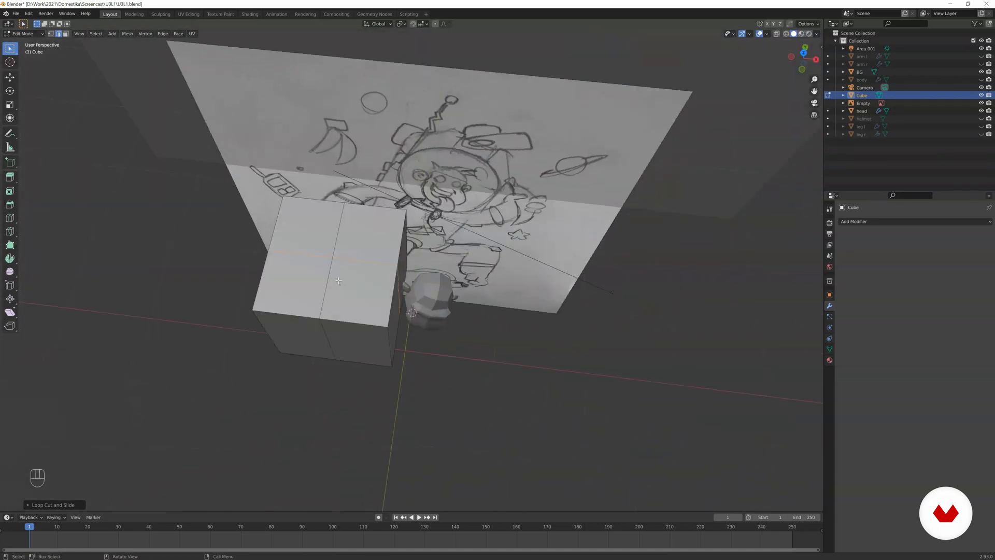
{"action": "middle_click_drag", "start_coordinate": [409, 273], "coordinate": [369, 229]}
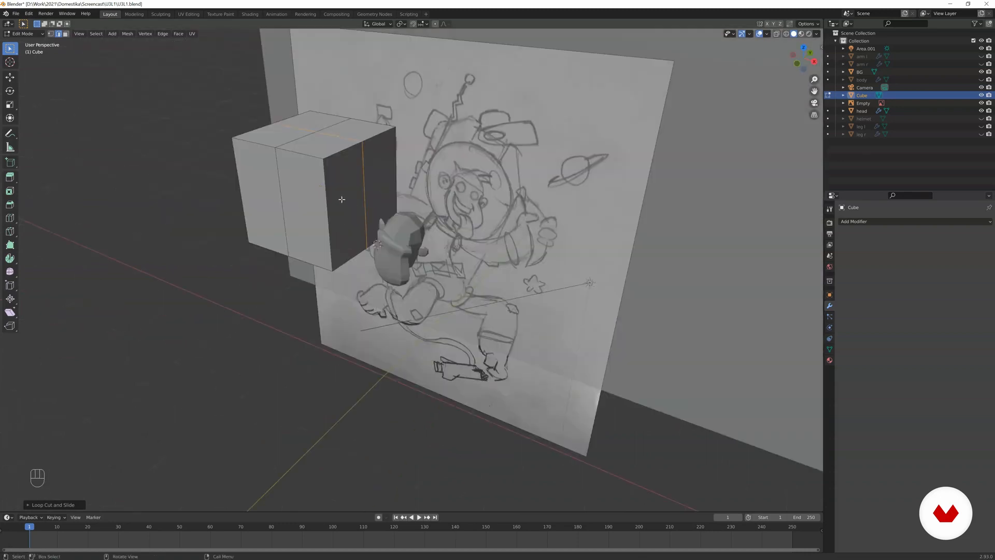
{"action": "key", "text": "shift+alt"}
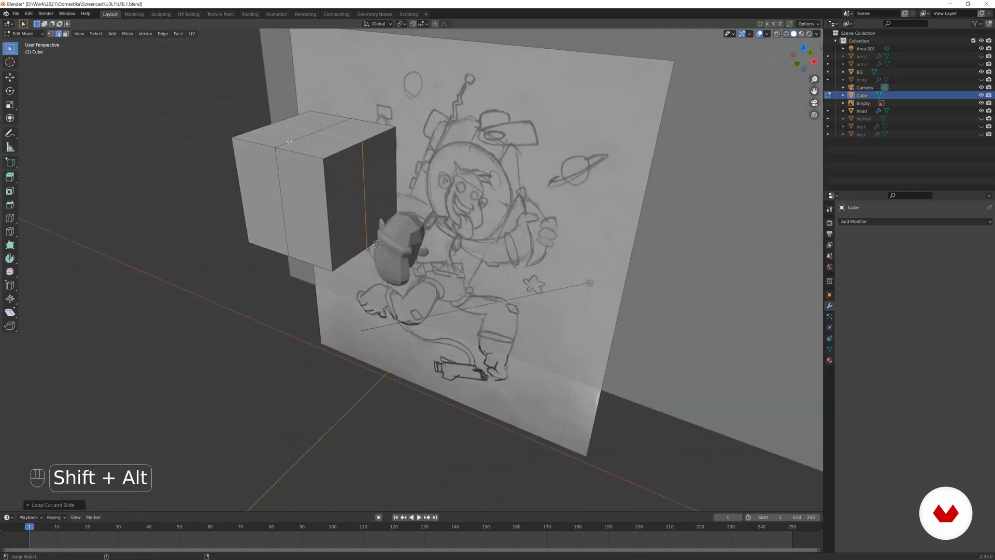
{"action": "middle_click_drag", "start_coordinate": [289, 141], "coordinate": [328, 160]}
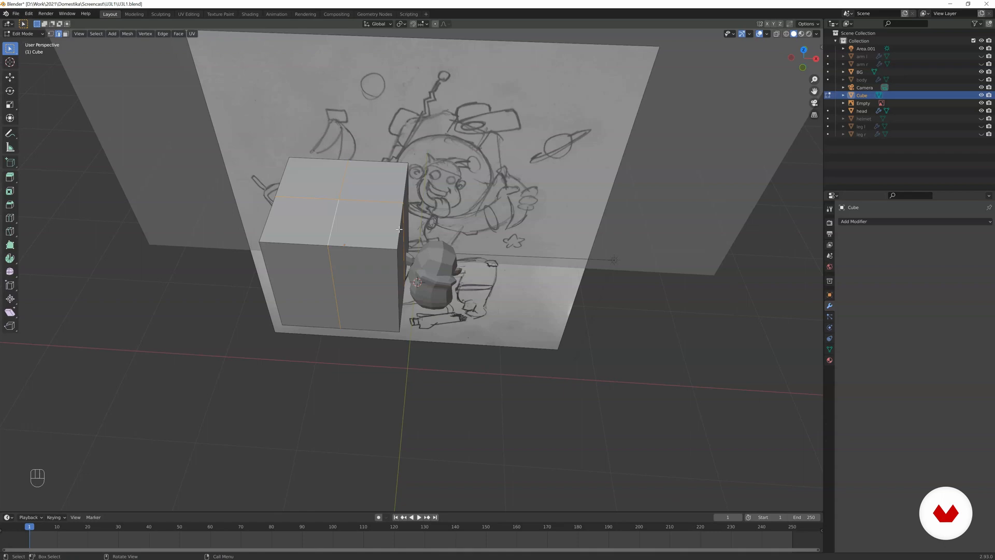
{"action": "key", "text": "s"}
{"action": "key", "text": "shift+z"}
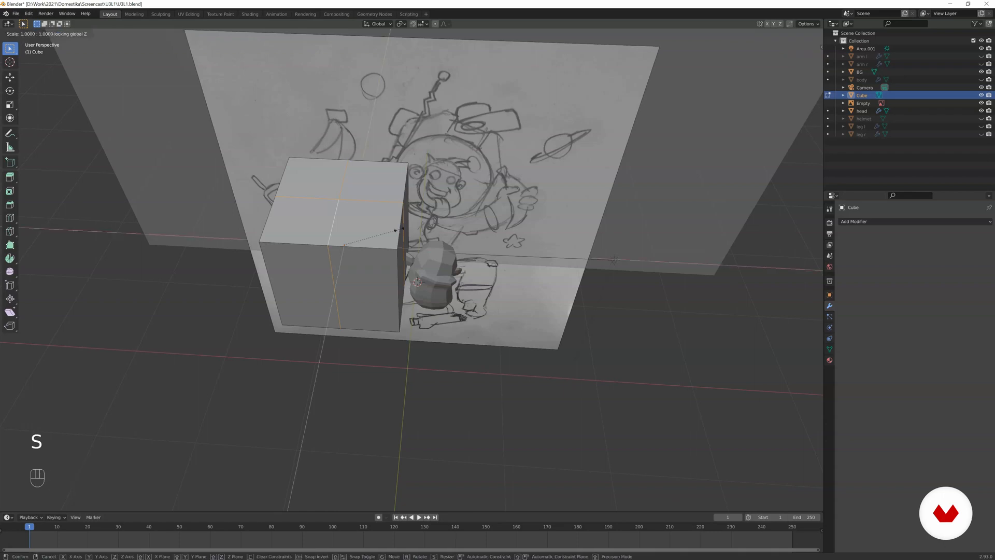
{"action": "left_click", "coordinate": [420, 225]}
- Select the block's four bottom faces and extrude them into a wider flange around the base
{"action": "middle_click_drag", "start_coordinate": [420, 225], "coordinate": [417, 187]}
{"action": "left_click", "coordinate": [66, 34]}
{"action": "left_click", "coordinate": [366, 163], "text": "shift"}
{"action": "left_click", "coordinate": [391, 188], "text": "shift"}
{"action": "left_click", "coordinate": [424, 175], "text": "shift"}
{"action": "left_click", "coordinate": [386, 180], "text": "shift"}
{"action": "middle_click_drag", "start_coordinate": [385, 179], "coordinate": [514, 123]}
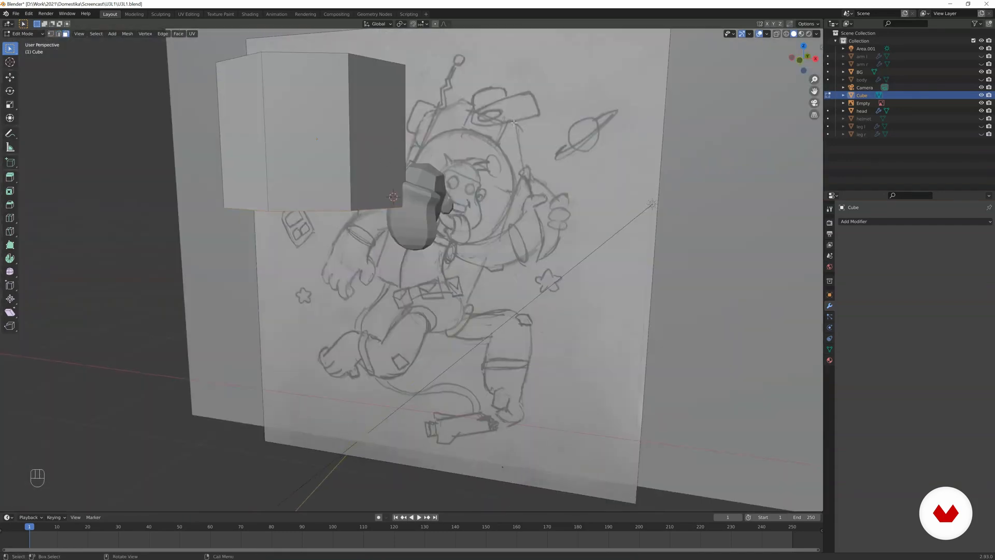
{"action": "key", "text": "e"}
{"action": "key", "text": "ctrl+z"}
{"action": "key", "text": "e"}
{"action": "left_click", "coordinate": [443, 195]}
{"action": "middle_click_drag", "start_coordinate": [443, 195], "coordinate": [431, 190]}
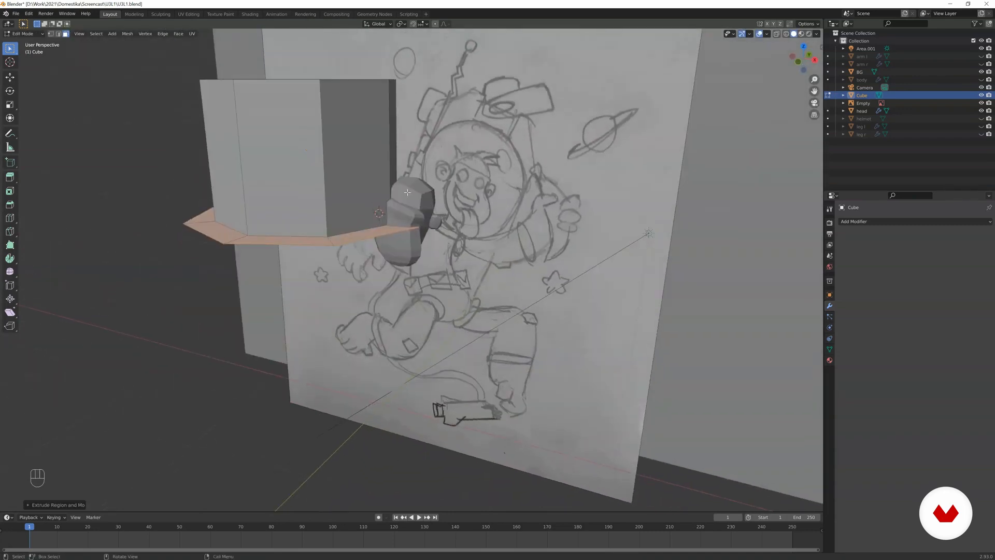
- Extrude the flange downward to give the brim thickness, and inset its bottom faces
{"action": "key", "text": "e"}
{"action": "left_click", "coordinate": [403, 242]}
{"action": "middle_click_drag", "start_coordinate": [403, 242], "coordinate": [510, 173]}
{"action": "key", "text": "e"}
{"action": "right_click", "coordinate": [510, 174]}
{"action": "key", "text": "ctrl+z"}
{"action": "key", "text": "i"}
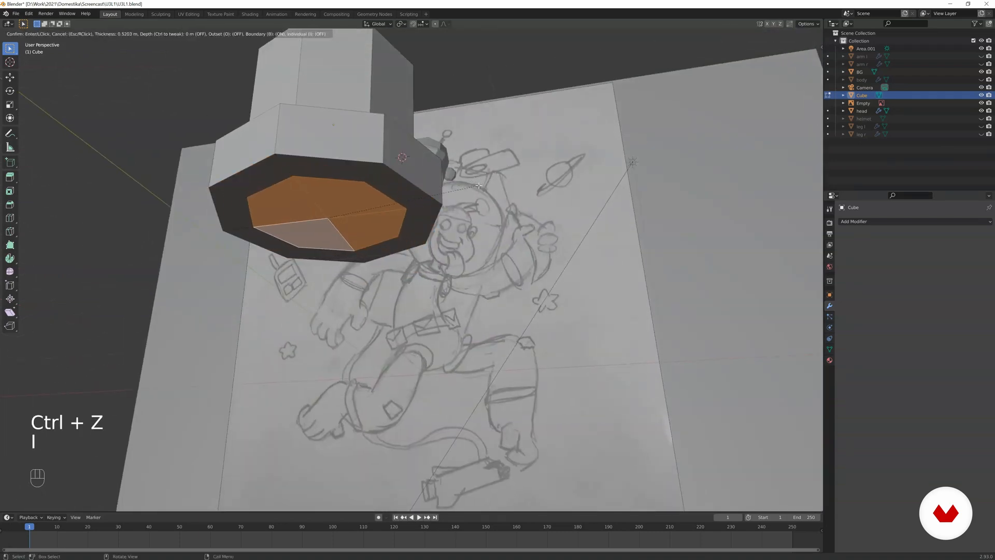
{"action": "left_click", "coordinate": [479, 183]}
- Extrude the inset faces up into the crown, scale them, and extrude again to hollow out the cap
{"action": "key", "text": "e"}
{"action": "left_click", "coordinate": [469, 103]}
{"action": "key", "text": "s"}
{"action": "left_click", "coordinate": [465, 110]}
{"action": "middle_click_drag", "start_coordinate": [466, 110], "coordinate": [424, 178]}
{"action": "scroll", "coordinate": [455, 71], "scroll_direction": "up", "scroll_amount": 1}
{"action": "key", "text": "e"}
{"action": "left_click", "coordinate": [446, 95]}
{"action": "scroll", "coordinate": [446, 95], "scroll_direction": "down", "scroll_amount": 1}
- Select the two front faces of the brim and widen them along the X axis
{"action": "left_click", "coordinate": [420, 317]}
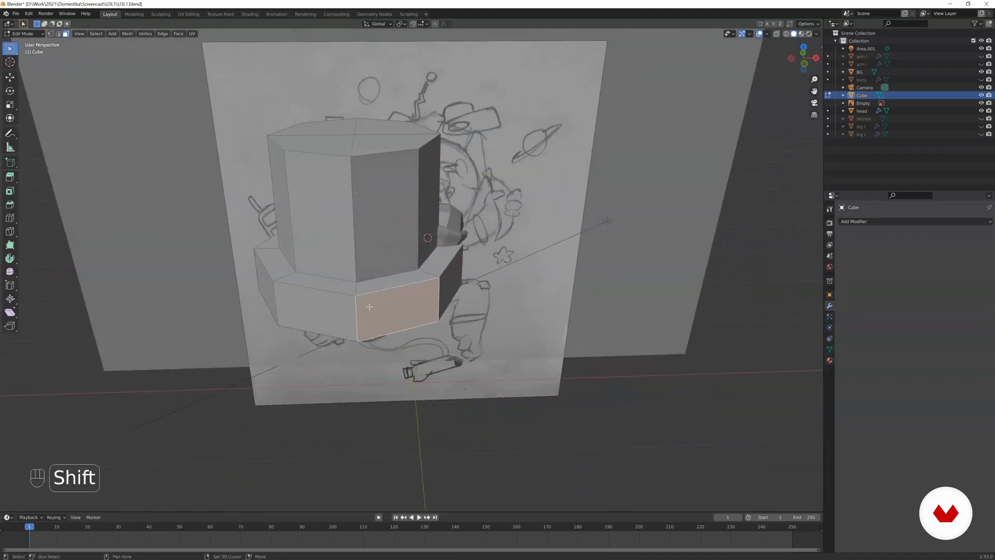
{"action": "left_click", "coordinate": [311, 310], "text": "shift"}
{"action": "key", "text": "s"}
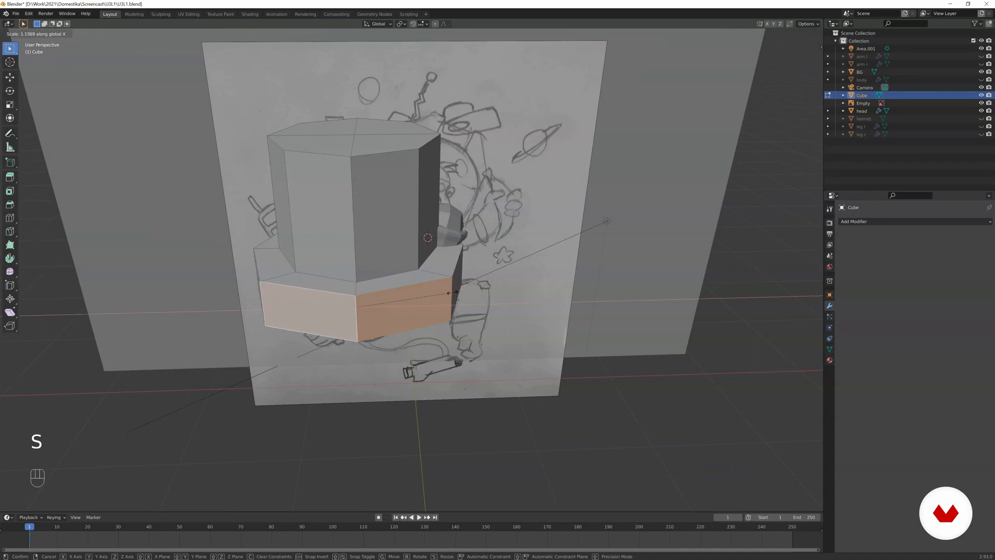
{"action": "left_click", "coordinate": [449, 293]}
- Extrude the two front brim faces forward into a long visor and adjust the scale of its end
{"action": "scroll", "coordinate": [449, 293], "scroll_direction": "down", "scroll_amount": 3}
{"action": "middle_click_drag", "start_coordinate": [450, 294], "coordinate": [515, 337]}
{"action": "scroll", "coordinate": [501, 288], "scroll_direction": "up", "scroll_amount": 2}
{"action": "key", "text": "e"}
{"action": "left_click", "coordinate": [613, 363]}
{"action": "middle_click_drag", "start_coordinate": [613, 362], "coordinate": [592, 271]}
{"action": "key", "text": "s"}
{"action": "left_click", "coordinate": [590, 342]}
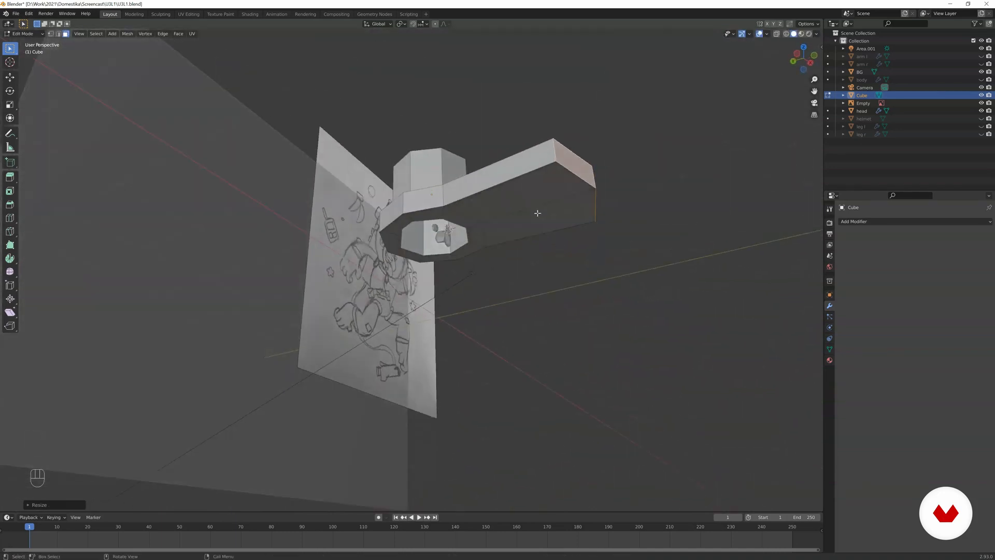
- Select the underside faces of the visor and brim and move them
{"action": "left_click", "coordinate": [488, 216]}
{"action": "left_click", "coordinate": [491, 231], "text": "shift"}
{"action": "left_click", "coordinate": [455, 218], "text": "shift"}
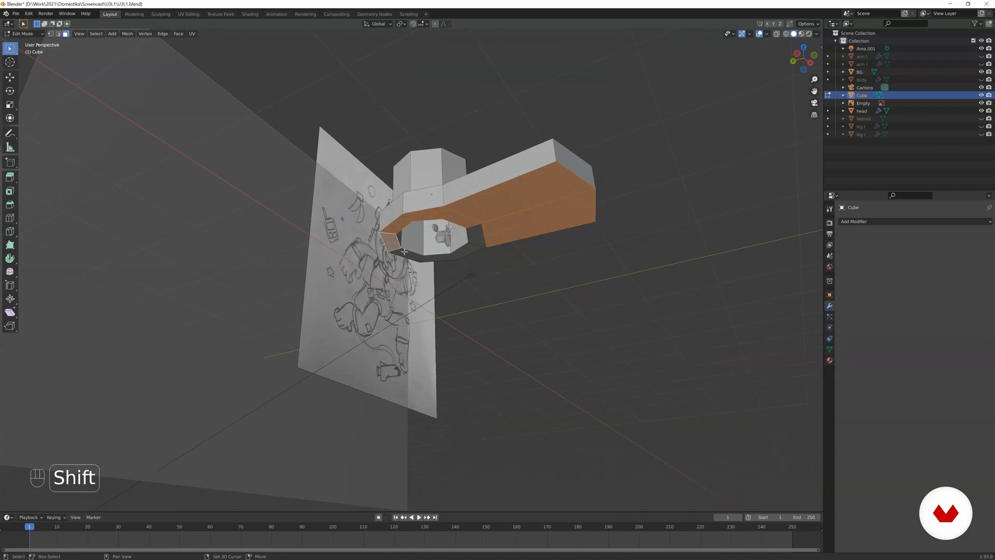
{"action": "key", "text": "g"}
{"action": "middle_click_drag", "start_coordinate": [488, 238], "coordinate": [565, 321]}
{"action": "left_click", "coordinate": [474, 251]}
- Select the middle vertical edge at the visor's front and move it along the Y axis
{"action": "key", "text": "Tab"}
{"action": "key", "text": "s"}
{"action": "key", "text": "Tab"}
{"action": "middle_click_drag", "start_coordinate": [549, 354], "coordinate": [392, 251]}
{"action": "key", "text": "2"}
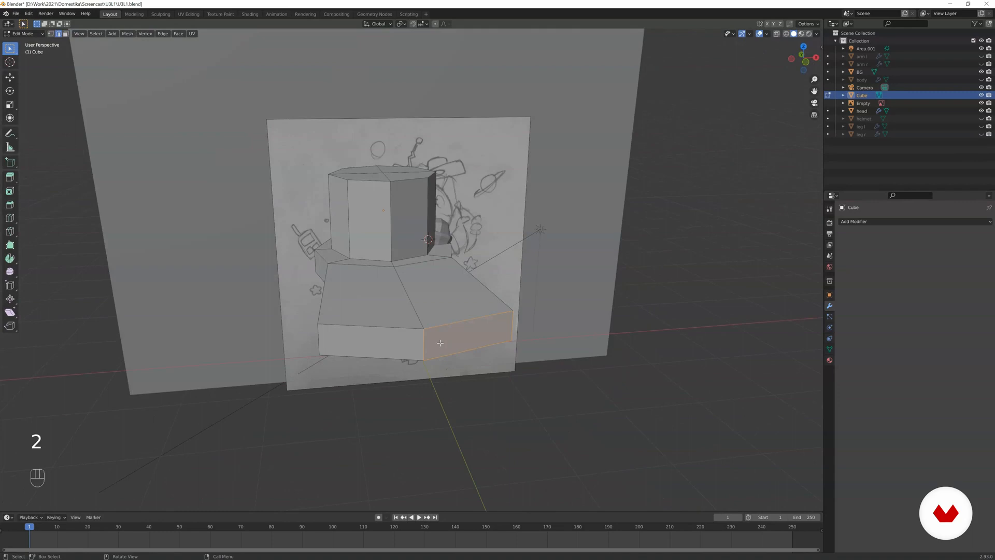
{"action": "left_click", "coordinate": [425, 344]}
{"action": "middle_click_drag", "start_coordinate": [424, 344], "coordinate": [486, 385]}
{"action": "key", "text": "g"}
{"action": "key", "text": "y"}
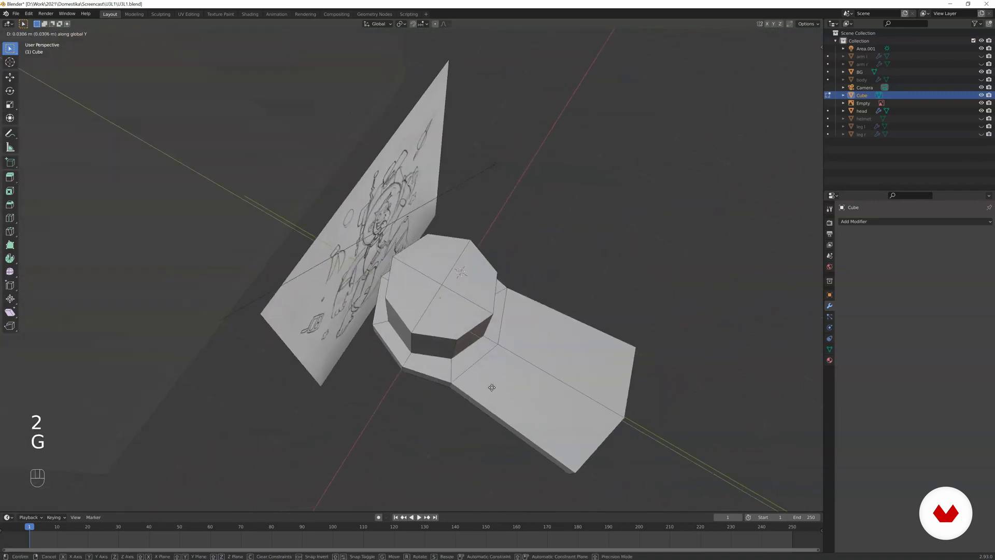
{"action": "left_click", "coordinate": [482, 379]}
- Scale the cap down in Object Mode, then rotate and move it above the head in camera view
{"action": "key", "text": "Tab"}
{"action": "middle_click_drag", "start_coordinate": [471, 372], "coordinate": [599, 247]}
{"action": "key", "text": "s"}
{"action": "left_click", "coordinate": [425, 262]}
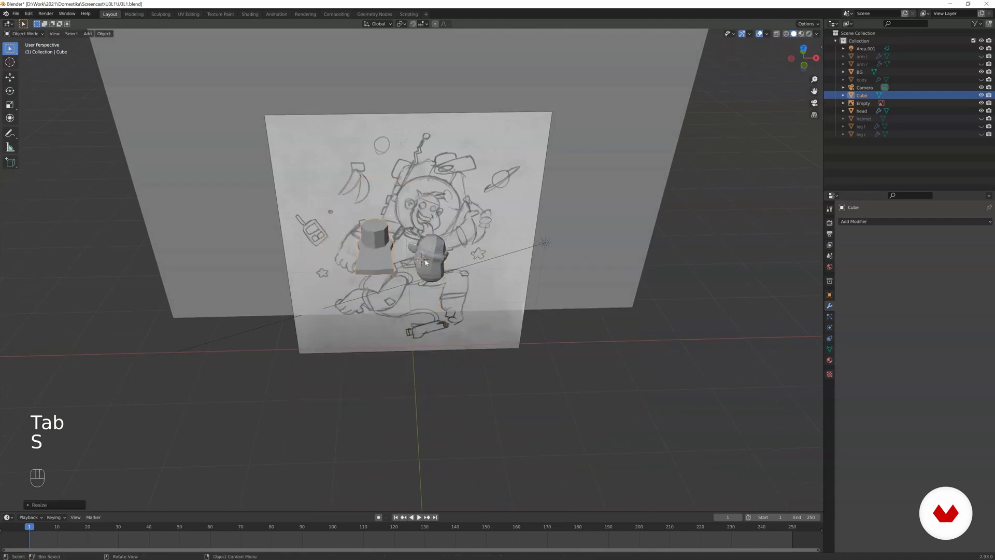
{"action": "key", "text": "KP_0"}
{"action": "key", "text": "r"}
{"action": "key", "text": "r"}
{"action": "left_click", "coordinate": [317, 363]}
{"action": "key", "text": "g"}
{"action": "left_click", "coordinate": [426, 320]}
- Rotate the cap further to tilt it toward the sketched hat, and adjust its scale
{"action": "key", "text": "r"}
{"action": "key", "text": "x"}
{"action": "key", "text": "r"}
{"action": "key", "text": "r"}
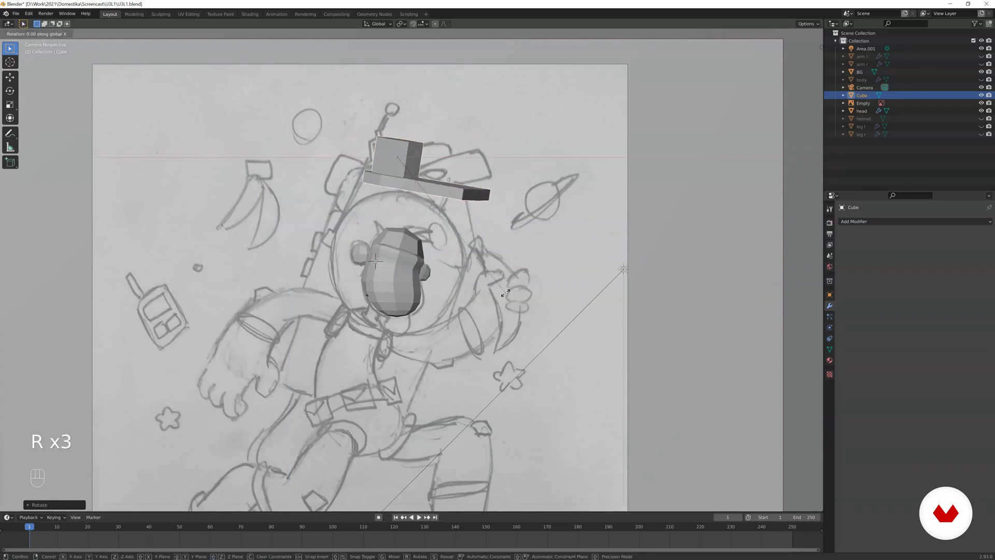
{"action": "left_click", "coordinate": [475, 162]}
{"action": "key", "text": "s"}
{"action": "left_click", "coordinate": [461, 171]}
- Switch to wireframe shading and fine-tune the cap's rotation, scale and position over the sketched hat
{"action": "key", "text": "z"}
{"action": "left_click", "coordinate": [460, 171]}
{"action": "key", "text": "r"}
{"action": "key", "text": "x"}
{"action": "key", "text": "s"}
{"action": "key", "text": "g"}
{"action": "key", "text": "r"}
{"action": "key", "text": "s"}
{"action": "key", "text": "g"}
{"action": "left_click", "coordinate": [520, 157]}
{"action": "key", "text": "r"}
{"action": "left_click", "coordinate": [520, 156]}
{"action": "key", "text": "s"}
{"action": "key", "text": "g"}
{"action": "key", "text": "s"}
{"action": "left_click", "coordinate": [542, 190]}
{"action": "key", "text": "r"}
{"action": "key", "text": "g"}
- Select the visor's tip faces and move them along the local Y axis to match the sketched visor
{"action": "key", "text": "Tab"}
{"action": "key", "text": "3"}
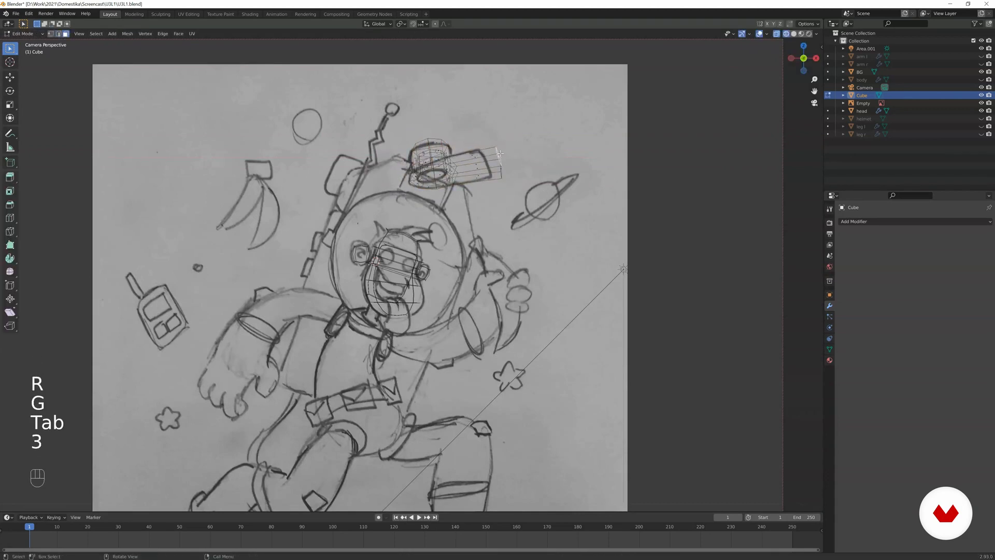
{"action": "middle_click_drag", "start_coordinate": [505, 162], "coordinate": [464, 199], "text": "shift"}
{"action": "key", "text": "z"}
{"action": "scroll", "coordinate": [518, 156], "scroll_direction": "up", "scroll_amount": 5}
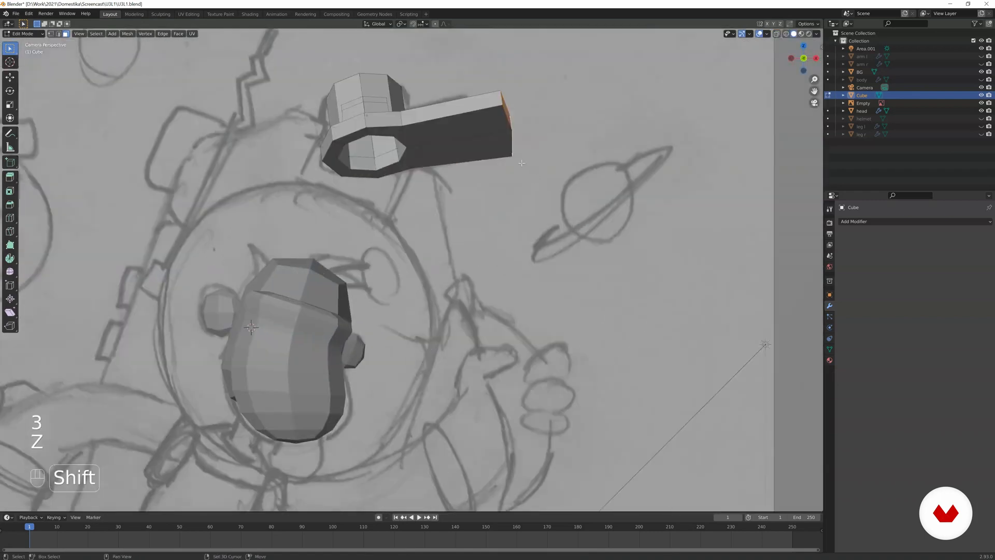
{"action": "middle_click_drag", "start_coordinate": [543, 130], "coordinate": [572, 207], "text": "shift"}
{"action": "key", "text": "g"}
{"action": "key", "text": "x"}
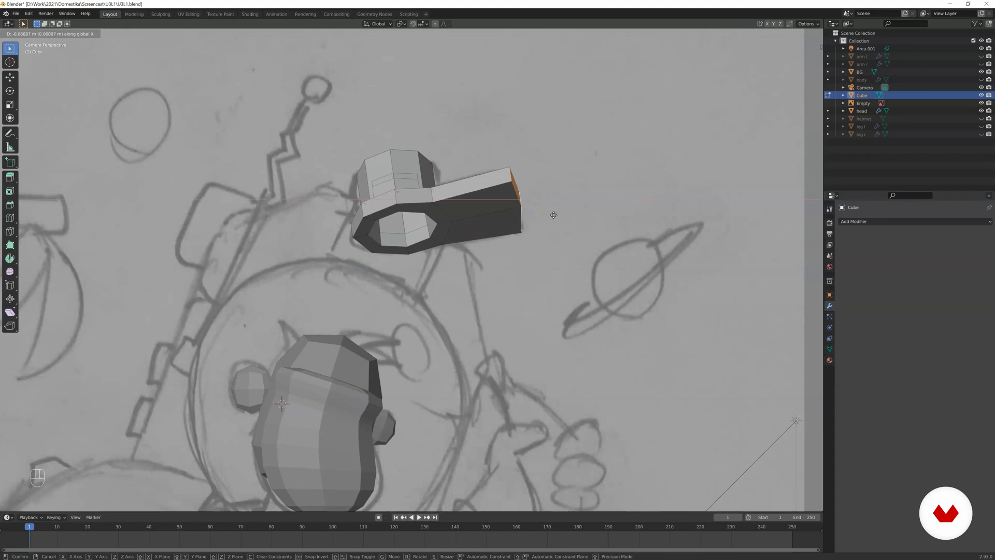
{"action": "key", "text": "x"}
{"action": "key", "text": "y"}
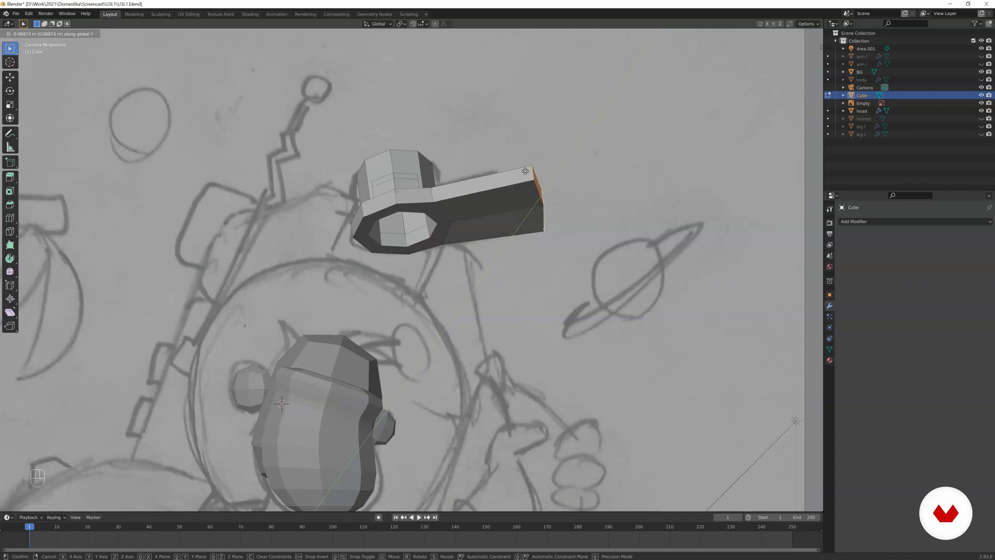
{"action": "key", "text": "y"}
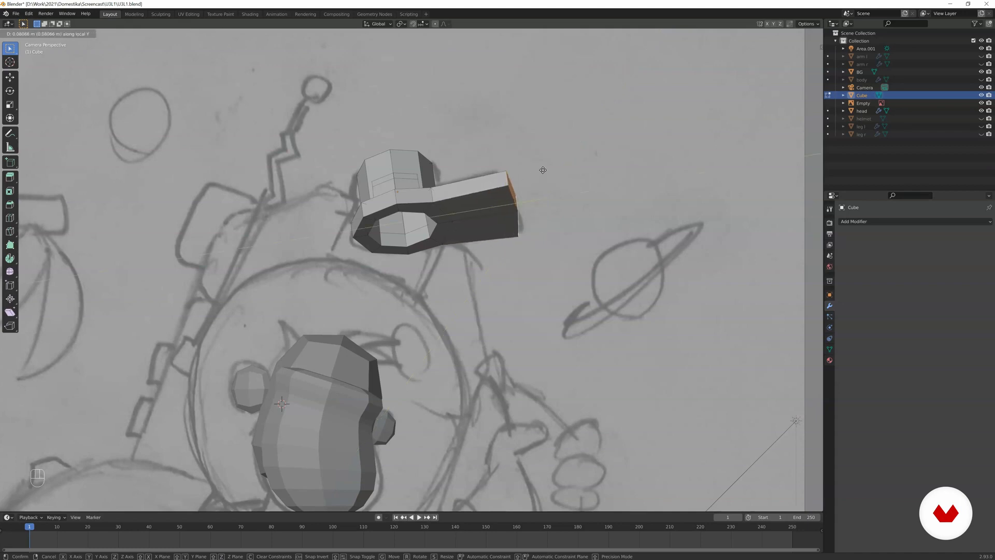
{"action": "left_click", "coordinate": [543, 170]}
- Return to Object Mode and rename the cube object as cap
{"action": "key", "text": "Tab"}
{"action": "scroll", "coordinate": [452, 227], "scroll_direction": "down", "scroll_amount": 5}
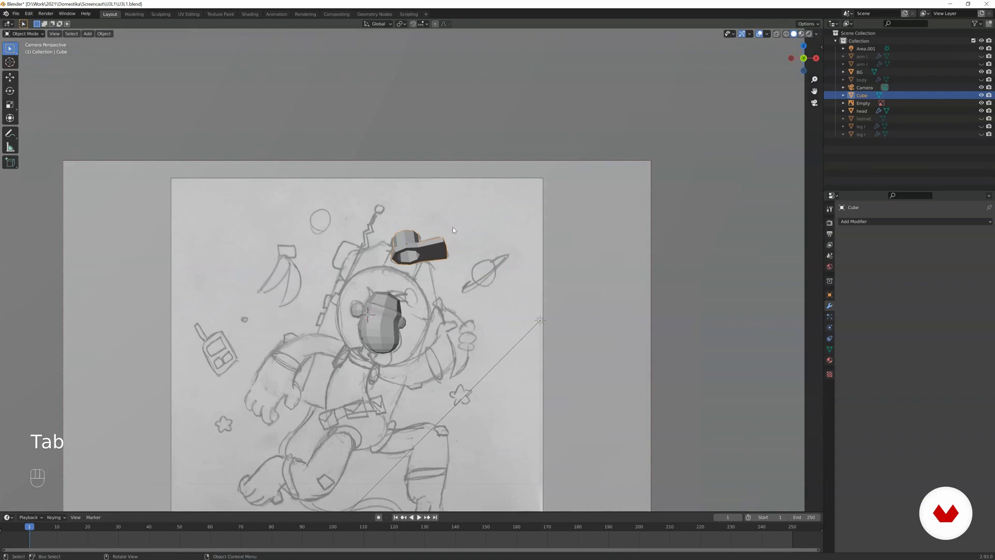
{"action": "left_click", "coordinate": [862, 96]}
{"action": "type", "text": "cap"}
{"action": "key", "text": "Return"}
- Add another cube, scale it down and rescale it along the Z axis into a tall block
{"action": "key", "text": "shift+a"}
{"action": "left_click", "coordinate": [404, 304]}
{"action": "middle_click_drag", "start_coordinate": [468, 290], "coordinate": [452, 257]}
{"action": "key", "text": "s"}
{"action": "left_click", "coordinate": [418, 290]}
{"action": "key", "text": "s"}
{"action": "key", "text": "z"}
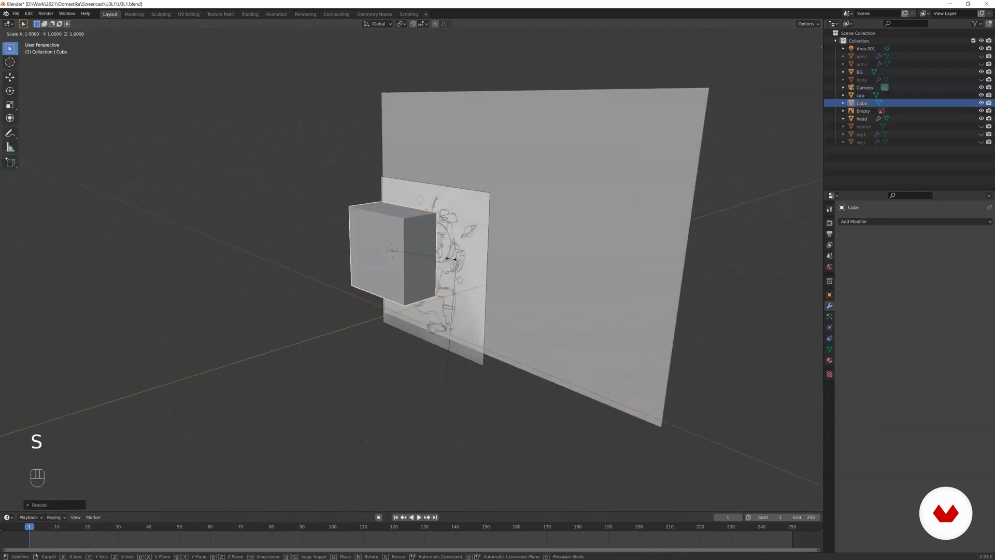
{"action": "left_click", "coordinate": [495, 241]}
- Edit the block in camera view with wireframe shading and move its top face down
{"action": "key", "text": "KP_0"}
{"action": "key", "text": "Tab"}
{"action": "key", "text": "z"}
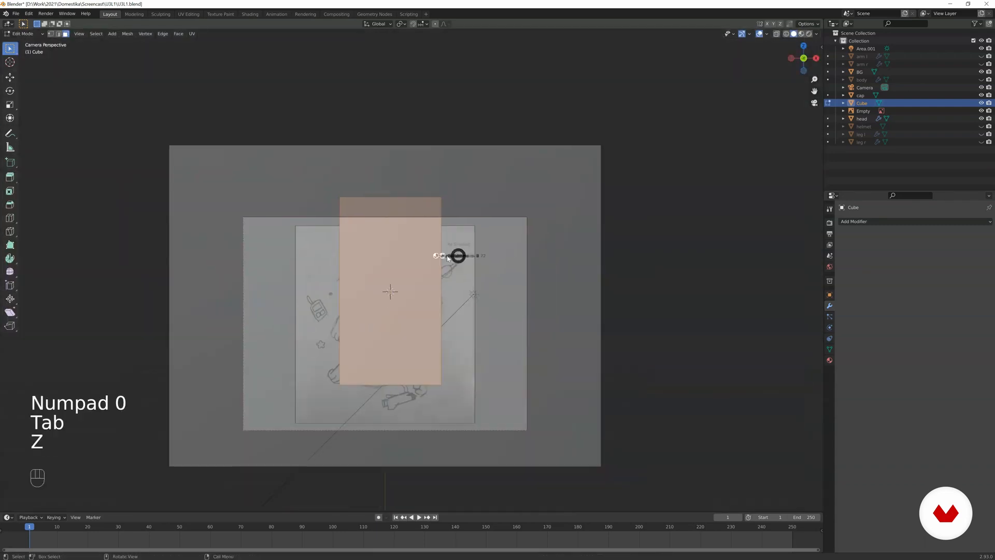
{"action": "left_click", "coordinate": [448, 257]}
{"action": "key", "text": "g"}
{"action": "left_click", "coordinate": [420, 237]}
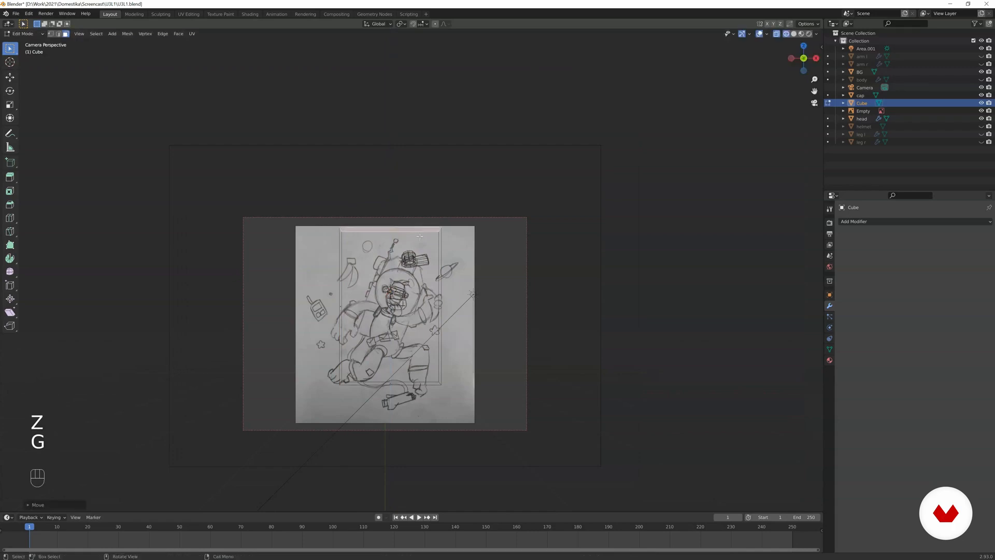
{"action": "scroll", "coordinate": [419, 237], "scroll_direction": "up", "scroll_amount": 4}
{"action": "key", "text": "s"}
{"action": "left_click", "coordinate": [466, 213]}
{"action": "key", "text": "ctrl+z"}
- Switch back to solid shading, select the whole block and scale it down
{"action": "key", "text": "a"}
{"action": "key", "text": "a"}
{"action": "key", "text": "z"}
{"action": "left_click", "coordinate": [614, 173]}
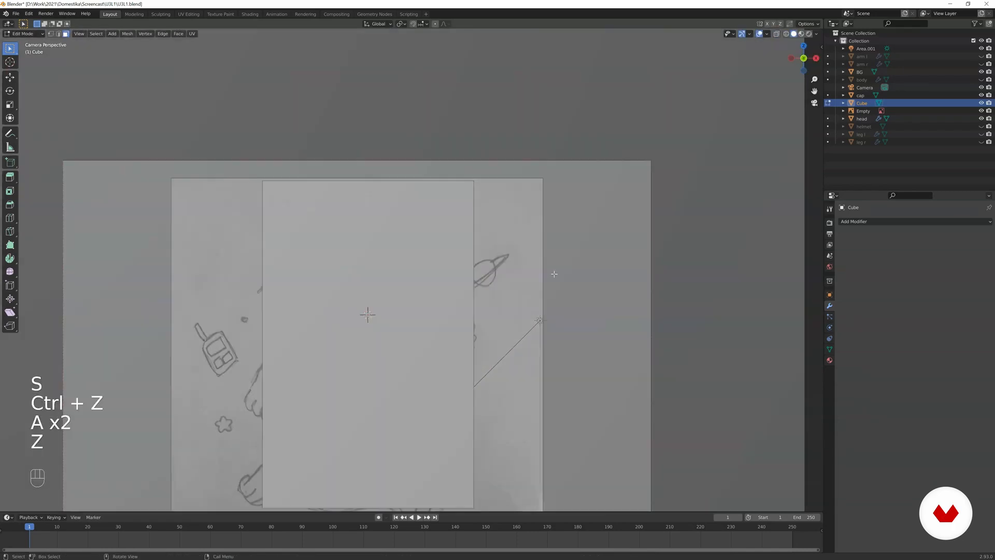
{"action": "key", "text": "a"}
{"action": "key", "text": "s"}
{"action": "left_click", "coordinate": [489, 271]}
{"action": "middle_click_drag", "start_coordinate": [489, 271], "coordinate": [538, 251], "text": "shift"}
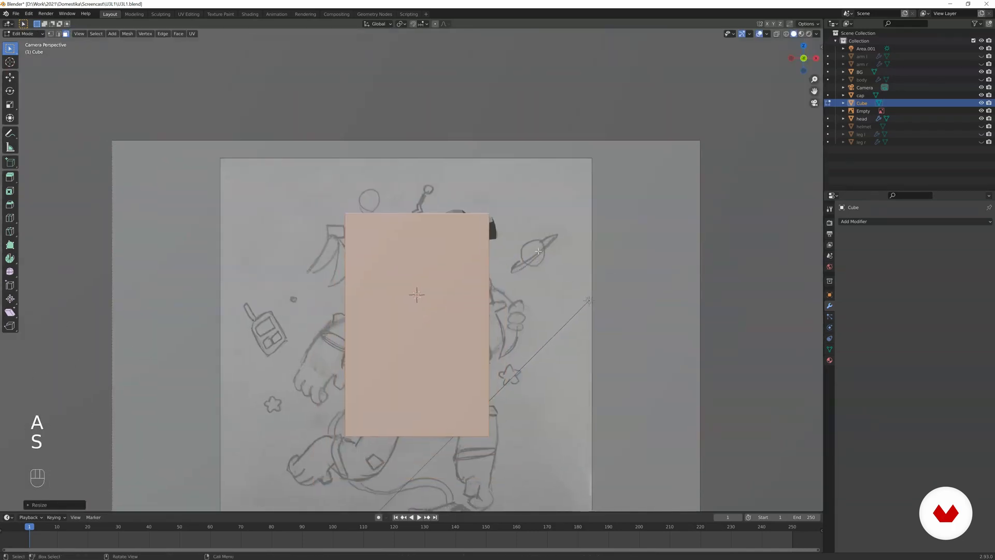
- Show the block in wireframe shading, select its top face and extrude it upward
{"action": "scroll", "coordinate": [539, 251], "scroll_direction": "up", "scroll_amount": 2}
{"action": "key", "text": "z"}
{"action": "left_click", "coordinate": [418, 192]}
{"action": "key", "text": "shift+d"}
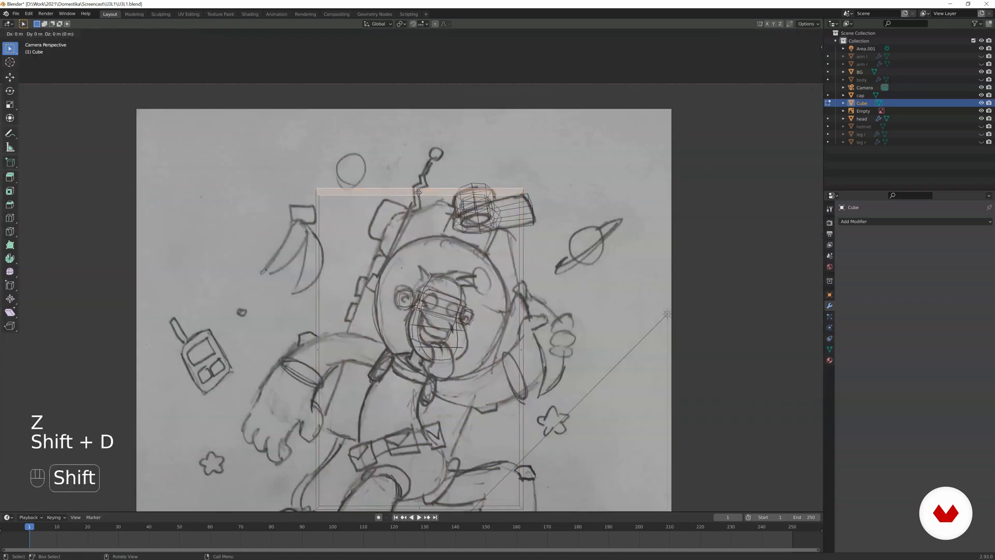
{"action": "right_click", "coordinate": [417, 190]}
{"action": "key", "text": "e"}
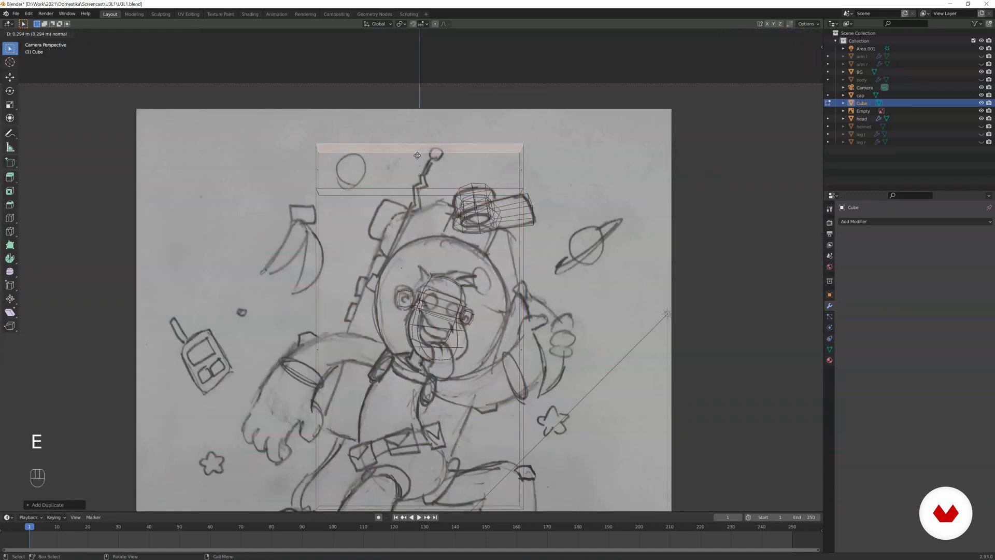
{"action": "left_click", "coordinate": [419, 137]}
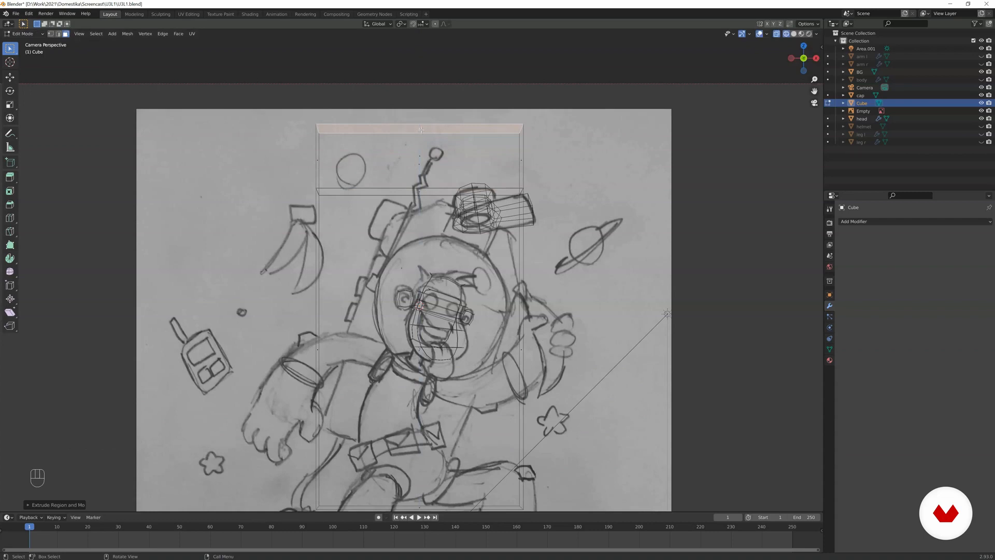
- Add two vertical loop cuts through the extruded section and raise the middle top face along the Z axis
{"action": "key", "text": "ctrl+r"}
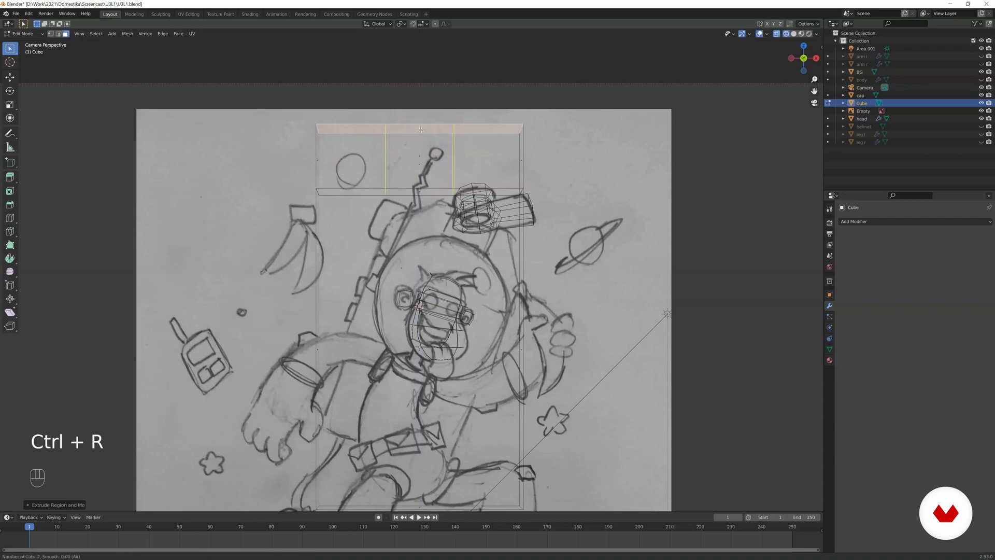
{"action": "left_click", "coordinate": [421, 130]}
{"action": "right_click", "coordinate": [421, 129]}
{"action": "key", "text": "3"}
{"action": "key", "text": "g"}
{"action": "middle_click", "coordinate": [420, 115]}
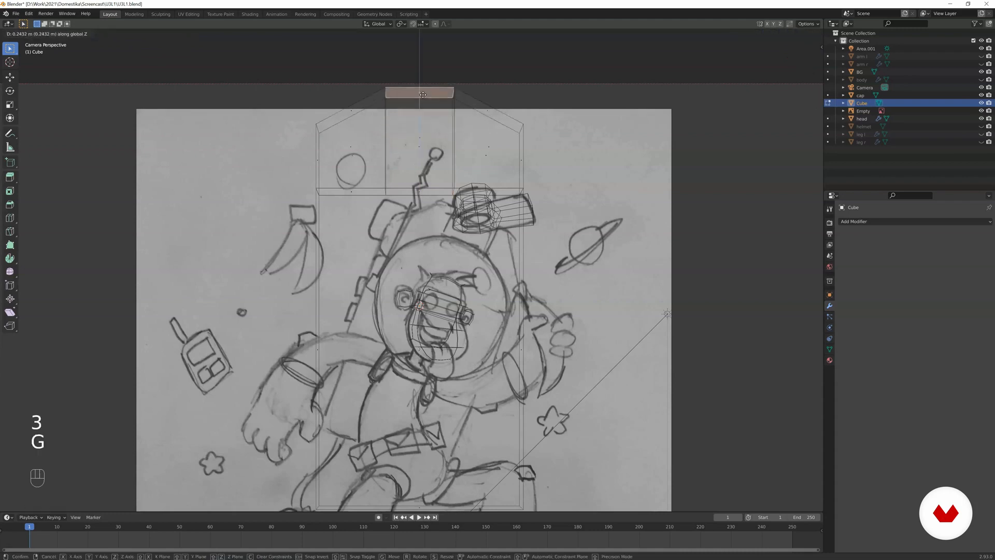
{"action": "left_click", "coordinate": [421, 95]}
- Return to Object Mode, resize the whole block and adjust its scale along the Z axis
{"action": "key", "text": "Tab"}
{"action": "scroll", "coordinate": [507, 141], "scroll_direction": "down", "scroll_amount": 1}
{"action": "scroll", "coordinate": [507, 141], "scroll_direction": "down", "scroll_amount": 2}
{"action": "key", "text": "s"}
{"action": "left_click", "coordinate": [496, 160]}
{"action": "key", "text": "s"}
{"action": "middle_click", "coordinate": [494, 163]}
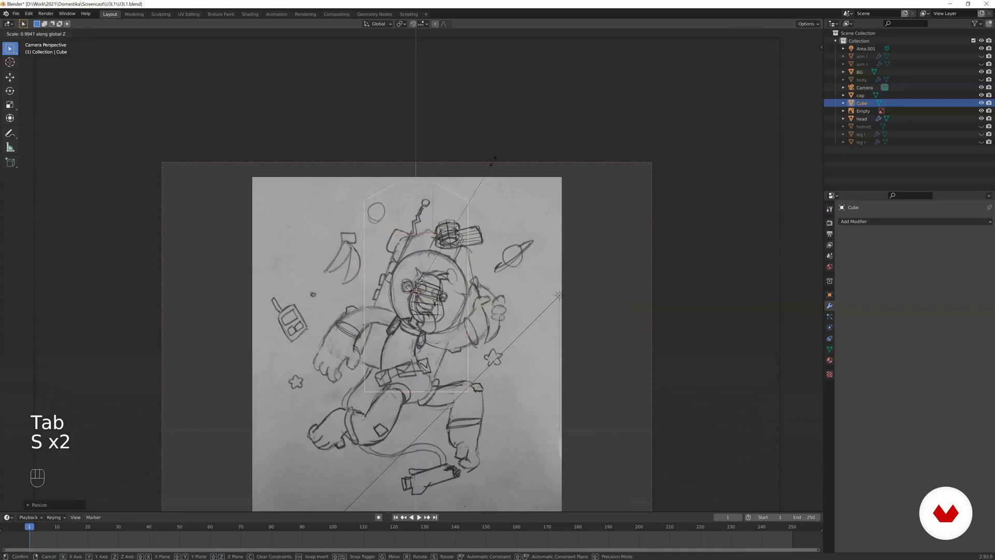
{"action": "left_click", "coordinate": [487, 171]}
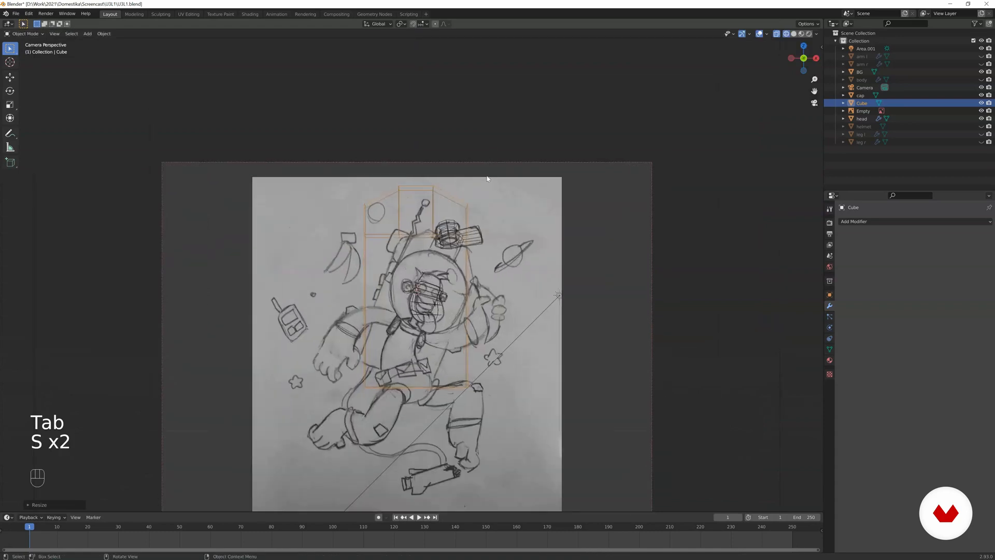
- Rotate the block by about 18 degrees, switch to solid shading, scale it down and move it over the sketched backpack
{"action": "key", "text": "r"}
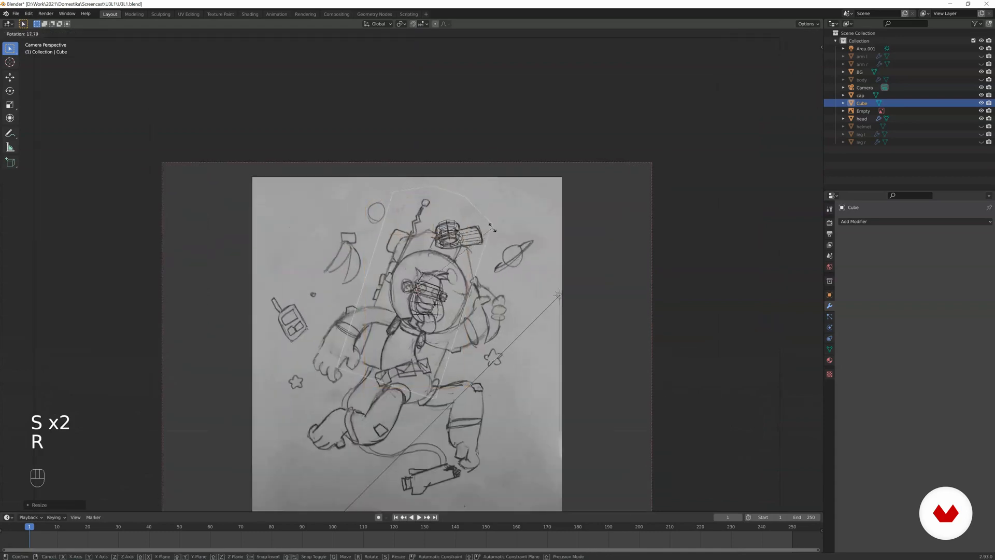
{"action": "left_click", "coordinate": [492, 227]}
{"action": "key", "text": "z"}
{"action": "scroll", "coordinate": [524, 223], "scroll_direction": "up", "scroll_amount": 2}
{"action": "key", "text": "s"}
{"action": "left_click", "coordinate": [483, 234]}
{"action": "key", "text": "g"}
{"action": "left_click", "coordinate": [490, 254]}
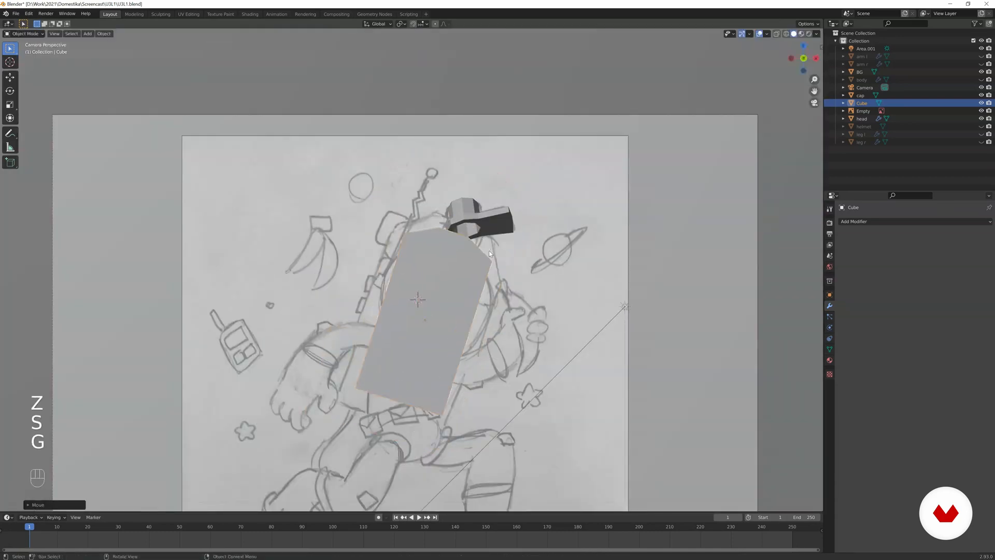
- Fine-tune the block's size and rotation to follow the backpack outline in the sketch
{"action": "key", "text": "s"}
{"action": "left_click", "coordinate": [499, 249]}
{"action": "key", "text": "r"}
{"action": "left_click", "coordinate": [507, 245]}
{"action": "key", "text": "s"}
{"action": "left_click", "coordinate": [518, 238]}
- Move the block along the Y axis behind the monkey's head and rescale its depth along Y
{"action": "mouse_move", "coordinate": [485, 244]}
{"action": "middle_mouse_down"}
{"action": "mouse_move", "coordinate": [413, 252]}
{"action": "mouse_move", "coordinate": [474, 241]}
{"action": "middle_mouse_up"}
{"action": "key", "text": "g"}
{"action": "key", "text": "y"}
{"action": "left_click", "coordinate": [436, 245]}
{"action": "key", "text": "g"}
{"action": "key", "text": "y"}
{"action": "left_click", "coordinate": [464, 243]}
{"action": "key", "text": "s"}
{"action": "key", "text": "y"}
{"action": "left_click", "coordinate": [461, 244]}
{"action": "key", "text": "g"}
{"action": "key", "text": "y"}
{"action": "left_click", "coordinate": [457, 242]}
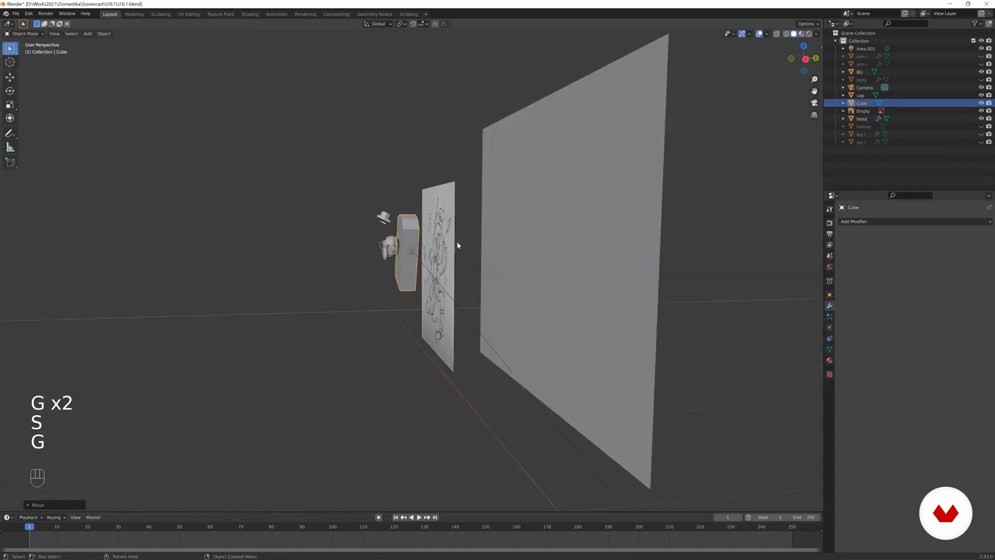
- Enter Edit Mode, move the selected loop along the block's local Z axis and match it to the sketch in wireframe camera view
{"action": "key", "text": "Tab"}
{"action": "scroll", "coordinate": [457, 245], "scroll_direction": "up", "scroll_amount": 3}
{"action": "middle_click_drag", "start_coordinate": [446, 231], "coordinate": [469, 213]}
{"action": "key", "text": "g"}
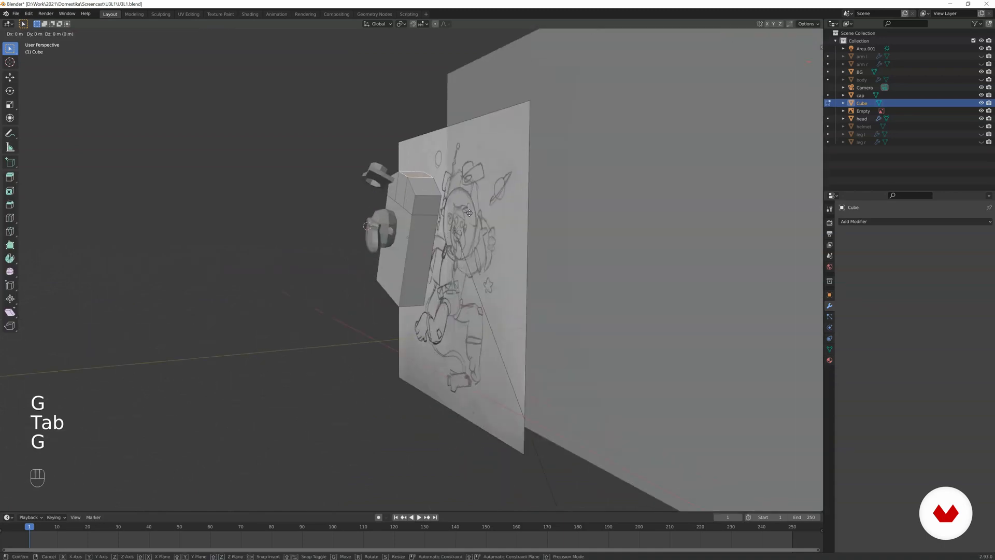
{"action": "key", "text": "z"}
{"action": "key", "text": "z"}
{"action": "left_click", "coordinate": [495, 204]}
{"action": "key", "text": "KP_0"}
{"action": "key", "text": "z"}
{"action": "key", "text": "g"}
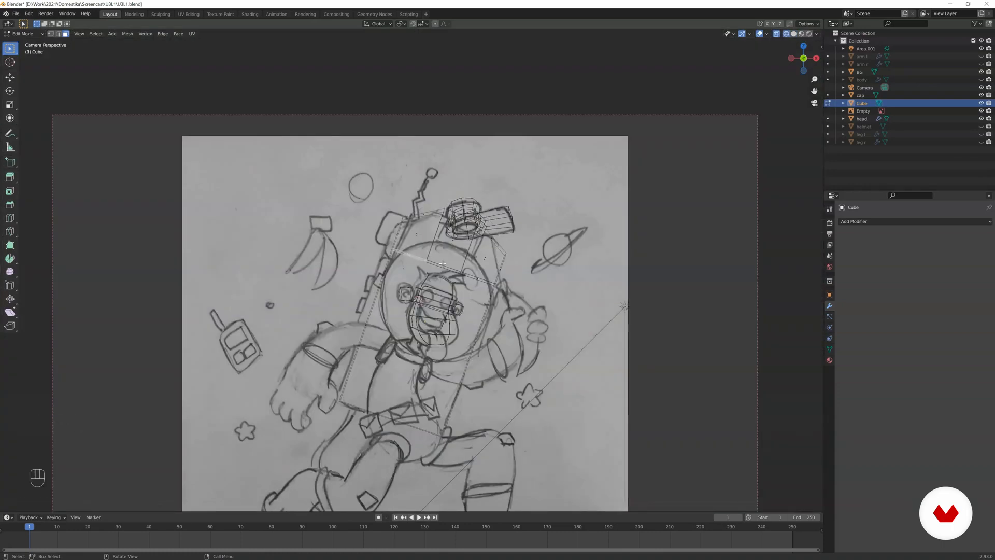
- Return to Object Mode and nudge the block onto the backpack outline
{"action": "key", "text": "Tab"}
{"action": "key", "text": "g"}
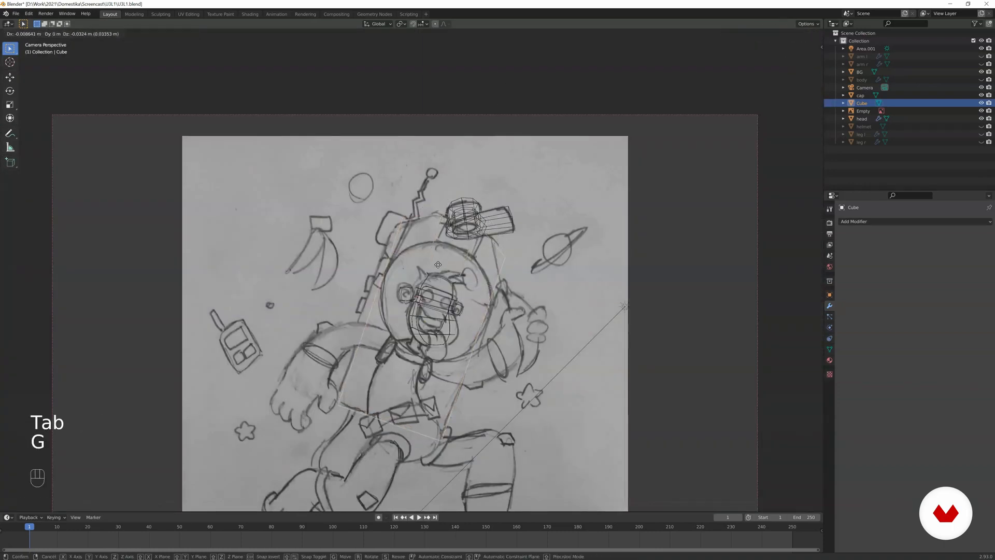
{"action": "left_click", "coordinate": [438, 264]}
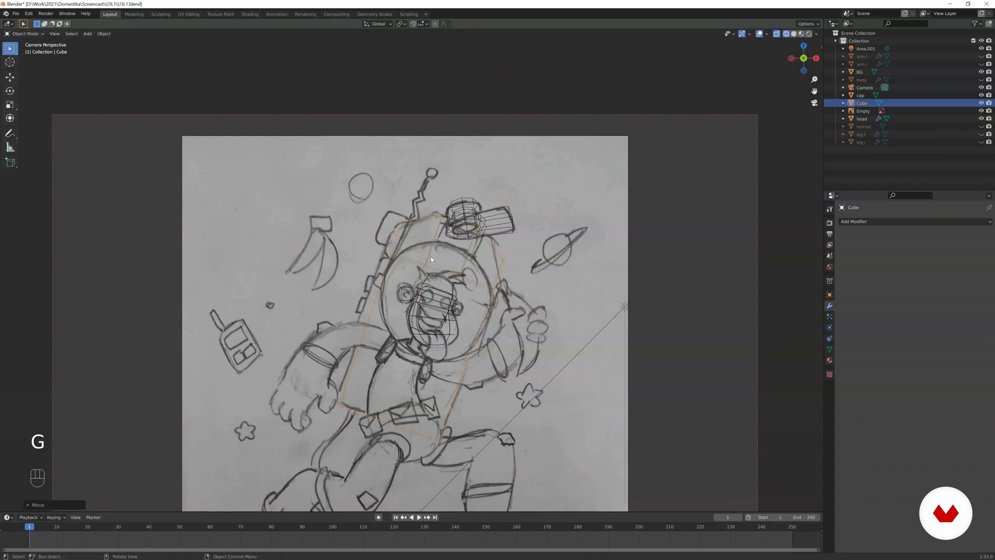
{"action": "key", "text": "s"}
{"action": "key", "text": "x"}
{"action": "key", "text": "x"}
{"action": "key", "text": "x"}
{"action": "right_click", "coordinate": [511, 253]}
{"action": "key", "text": "d"}
- Widen the block by a factor of about 1.06 along its local X axis
{"action": "key", "text": "s"}
{"action": "key", "text": "x"}
{"action": "key", "text": "x"}
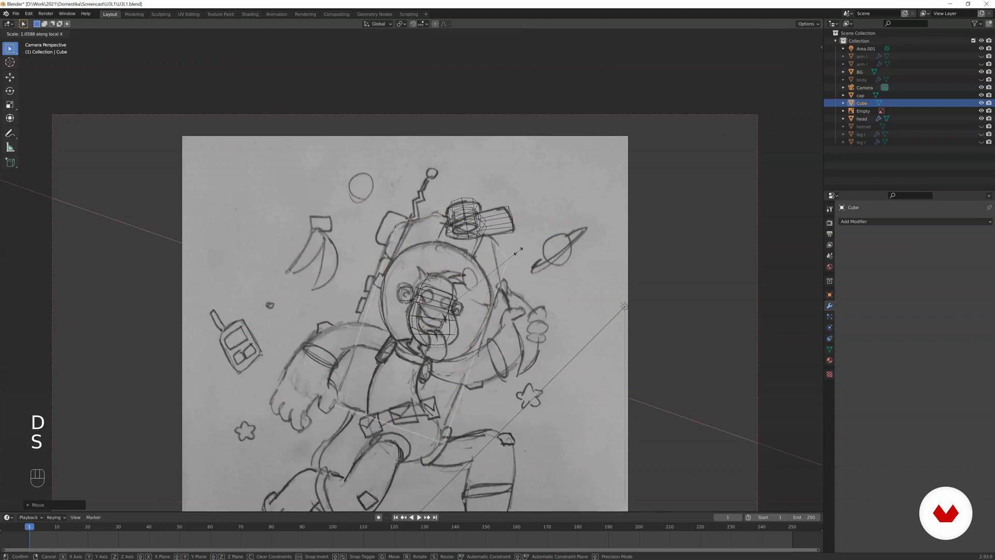
{"action": "left_click", "coordinate": [518, 251]}
- In Edit Mode with solid shading, add a new cube at a point on the backpack's narrow side face
{"action": "mouse_move", "coordinate": [471, 254]}
{"action": "middle_mouse_down"}
{"action": "mouse_move", "coordinate": [545, 261]}
{"action": "mouse_move", "coordinate": [519, 257]}
{"action": "mouse_move", "coordinate": [515, 271]}
{"action": "mouse_move", "coordinate": [517, 257]}
{"action": "middle_mouse_up"}
{"action": "scroll", "coordinate": [492, 256], "scroll_direction": "up", "scroll_amount": 3}
{"action": "key", "text": "z"}
{"action": "scroll", "coordinate": [517, 257], "scroll_direction": "up", "scroll_amount": 4}
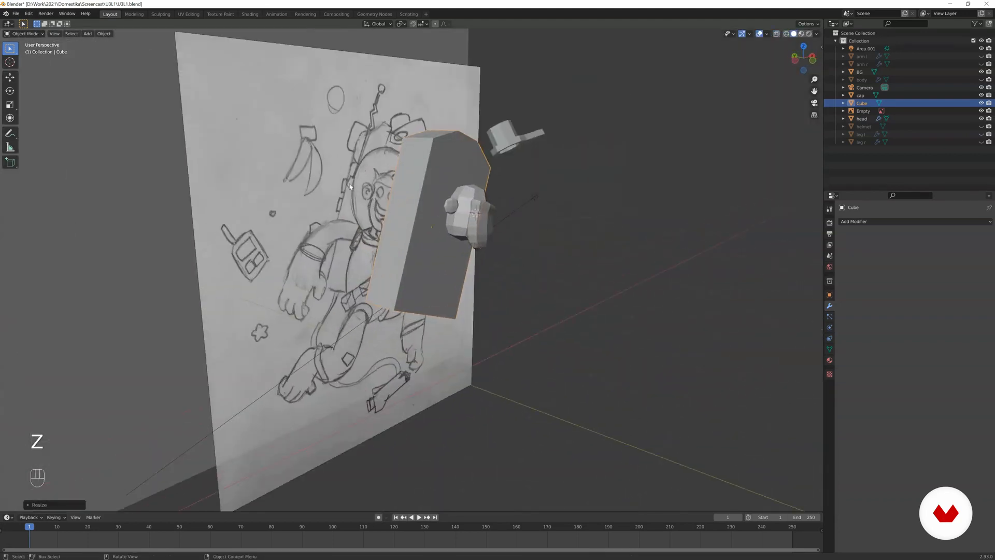
{"action": "scroll", "coordinate": [311, 178], "scroll_direction": "up", "scroll_amount": 2}
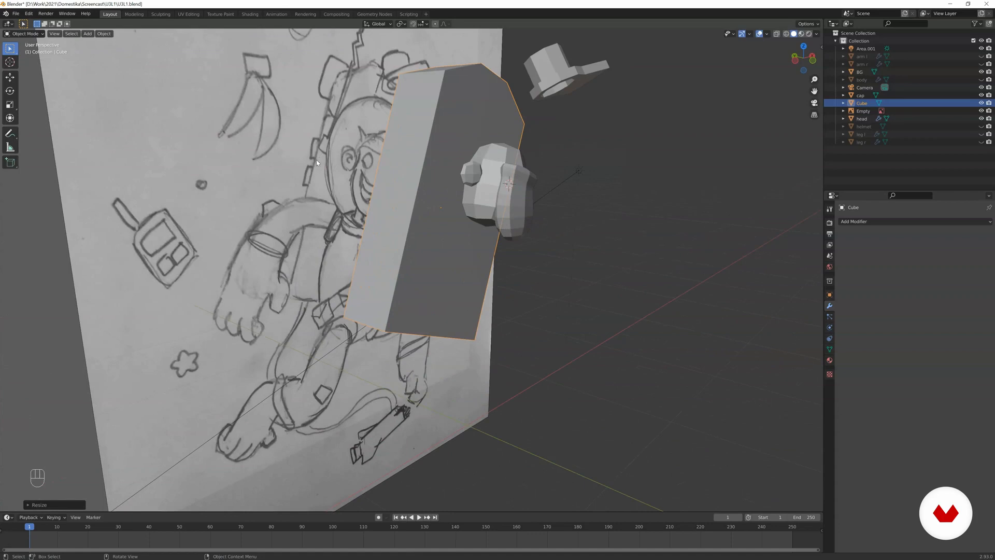
{"action": "key", "text": "Tab"}
{"action": "middle_click_drag", "start_coordinate": [408, 161], "coordinate": [441, 216], "text": "shift"}
{"action": "scroll", "coordinate": [442, 217], "scroll_direction": "up", "scroll_amount": 1}
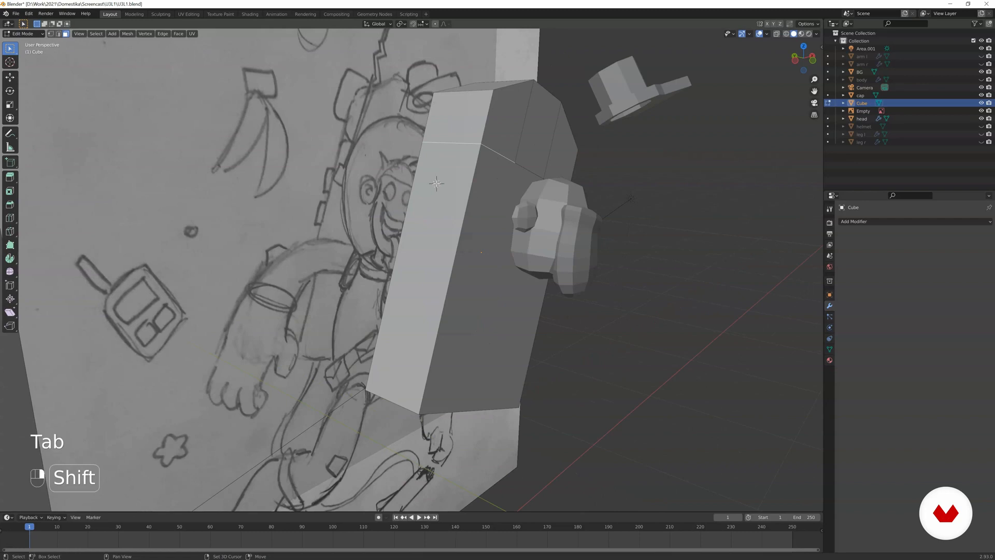
{"action": "key", "text": "shift+a"}
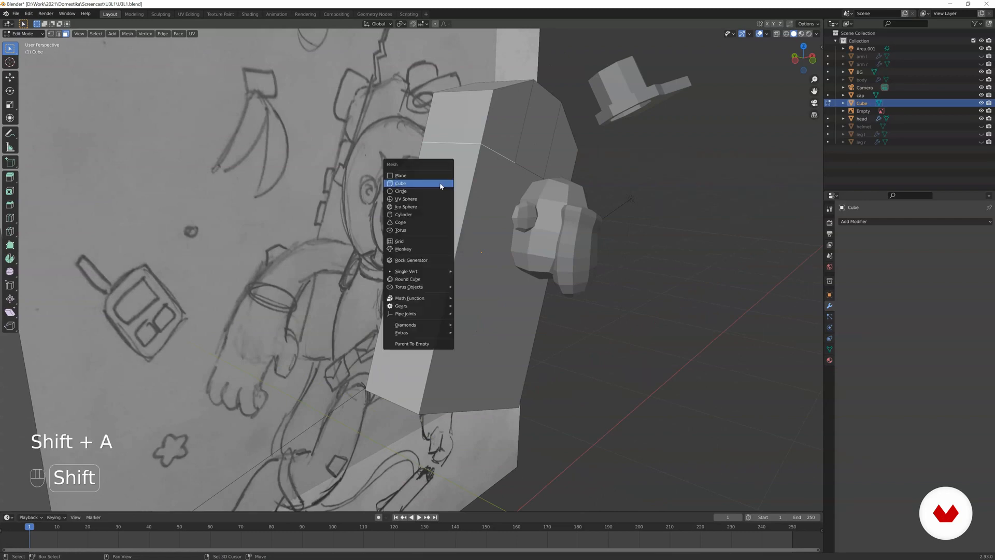
{"action": "left_click", "coordinate": [439, 185]}
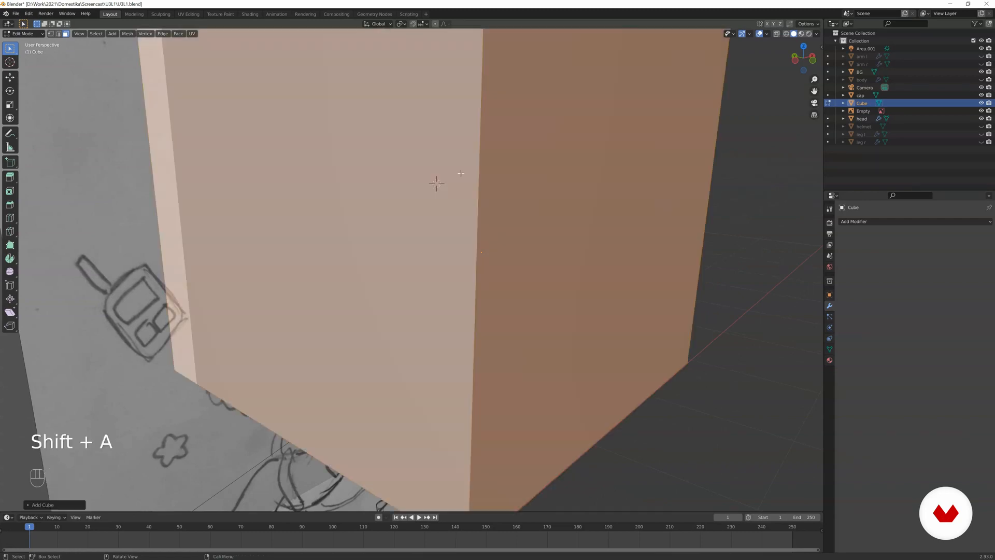
- Scale the new cube down and flatten it into a small box on the backpack's side
{"action": "key", "text": "s"}
{"action": "key", "text": "s"}
{"action": "key", "text": "s"}
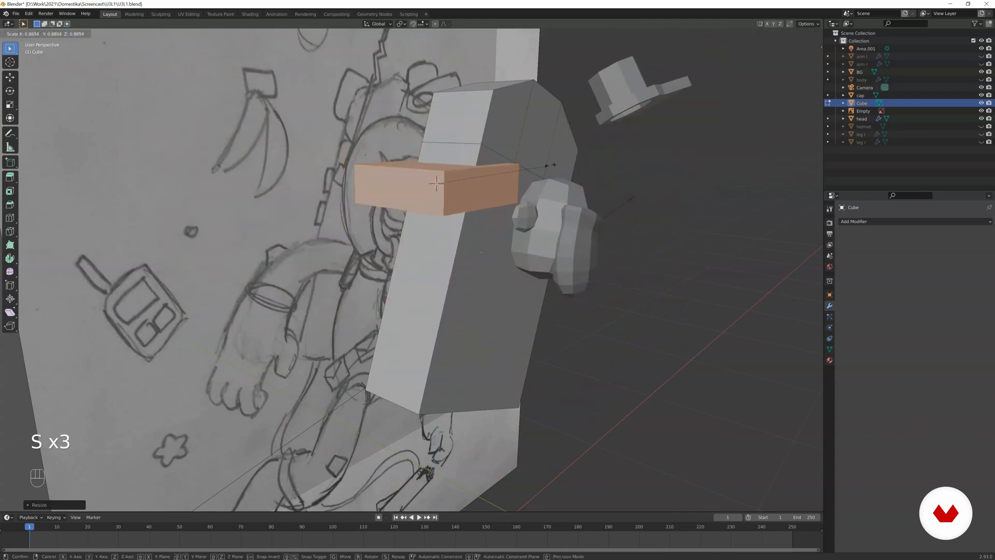
{"action": "left_click", "coordinate": [550, 165]}
- In camera view, rotate the small box parallel to the backpack's slanted edge and scale it down
{"action": "key", "text": "KP_0"}
{"action": "scroll", "coordinate": [450, 239], "scroll_direction": "up", "scroll_amount": 5}
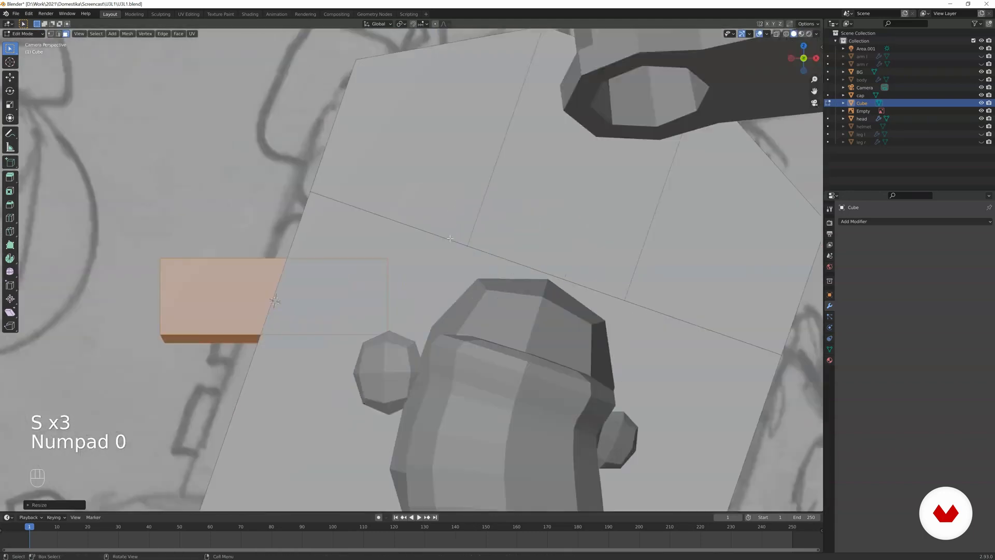
{"action": "key", "text": "r"}
{"action": "key", "text": "s"}
{"action": "key", "text": "r"}
{"action": "left_click", "coordinate": [315, 156]}
{"action": "middle_click_drag", "start_coordinate": [315, 156], "coordinate": [471, 89], "text": "shift"}
{"action": "key", "text": "s"}
{"action": "left_click", "coordinate": [390, 169]}
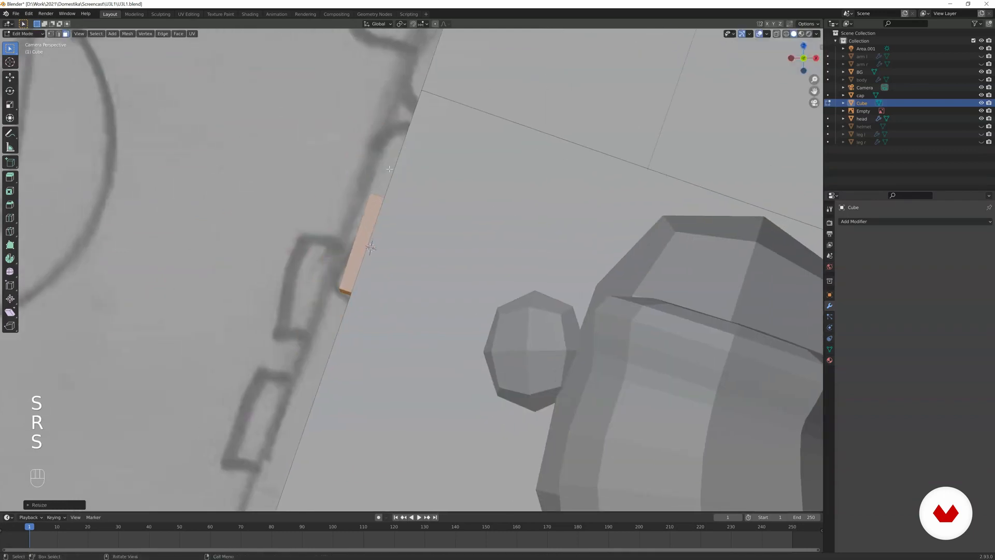
- Move the small box onto the sketched side block in wireframe shading and shift its inner face into the backpack
{"action": "key", "text": "g"}
{"action": "left_click", "coordinate": [337, 212]}
{"action": "key", "text": "z"}
{"action": "left_click", "coordinate": [280, 213]}
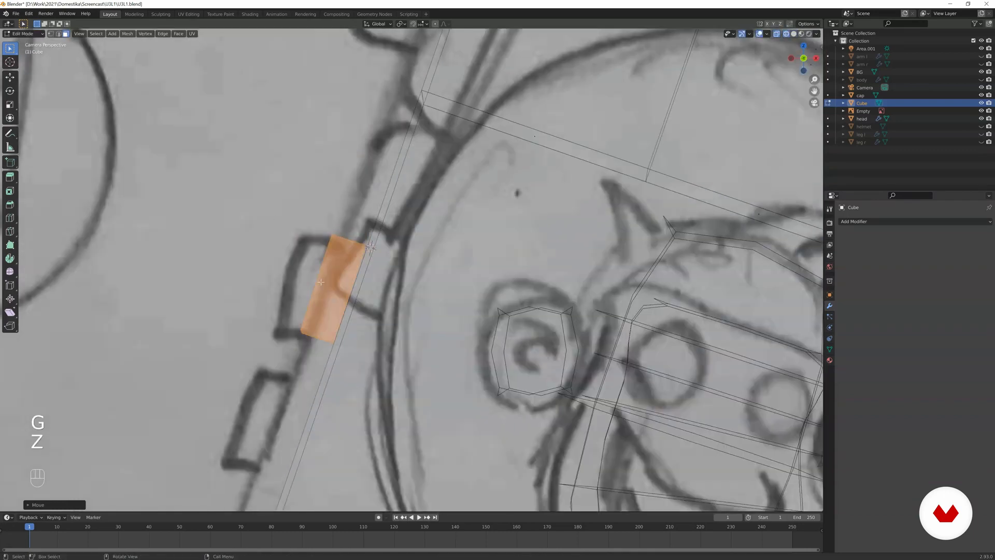
{"action": "key", "text": "g"}
{"action": "left_click", "coordinate": [369, 296]}
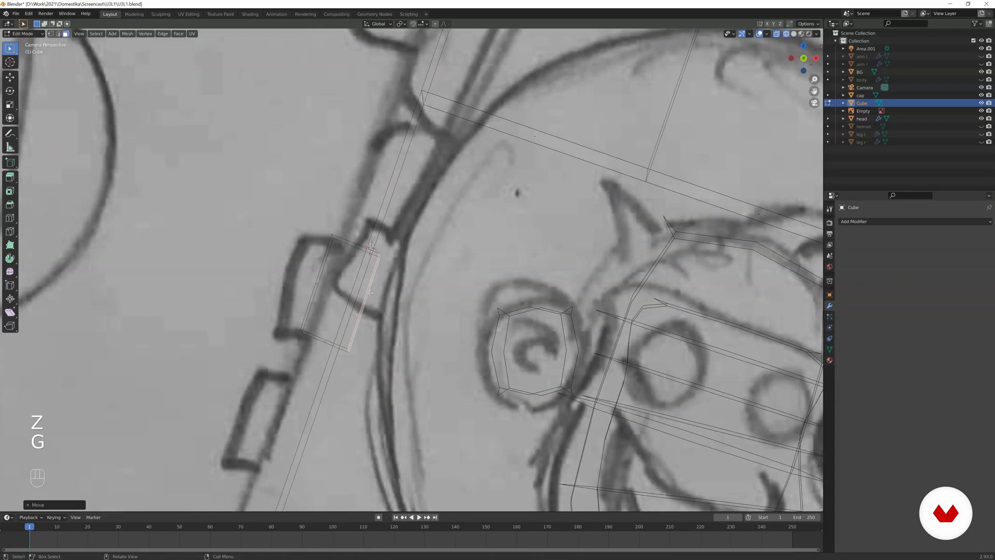
- Select the whole small box, duplicate it further down the backpack's edge and return to Object Mode
{"action": "key", "text": "l"}
{"action": "scroll", "coordinate": [369, 266], "scroll_direction": "down", "scroll_amount": 6}
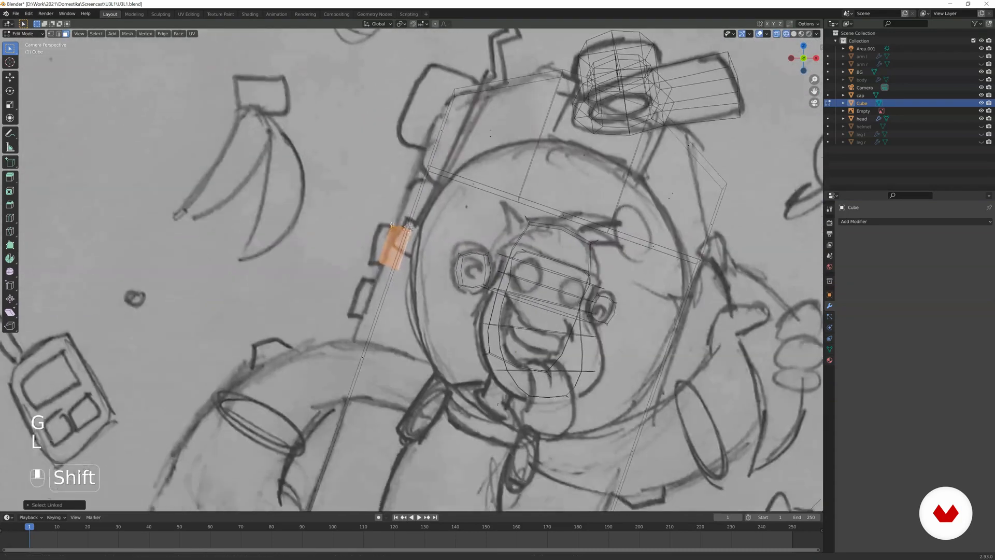
{"action": "key", "text": "shift+d"}
{"action": "left_click", "coordinate": [372, 280]}
{"action": "key", "text": "Tab"}
- Examine the backpack and its two side boxes in Material Preview shading, ending in solid shading
{"action": "key", "text": "z"}
{"action": "left_click", "coordinate": [344, 260]}
{"action": "middle_click_drag", "start_coordinate": [345, 263], "coordinate": [442, 274]}
{"action": "scroll", "coordinate": [356, 206], "scroll_direction": "up", "scroll_amount": 1}
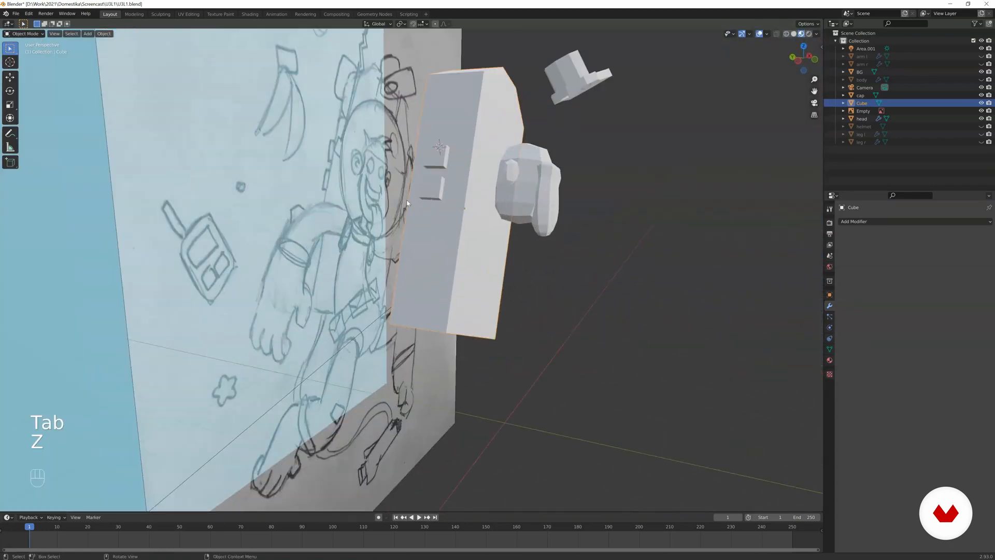
{"action": "middle_click_drag", "start_coordinate": [446, 191], "coordinate": [436, 203], "text": "shift"}
{"action": "mouse_move", "coordinate": [435, 203]}
{"action": "middle_mouse_down"}
{"action": "mouse_move", "coordinate": [392, 200]}
{"action": "mouse_move", "coordinate": [431, 189]}
{"action": "mouse_move", "coordinate": [369, 185]}
{"action": "mouse_move", "coordinate": [385, 182]}
{"action": "middle_mouse_up"}
{"action": "scroll", "coordinate": [392, 201], "scroll_direction": "up", "scroll_amount": 2}
{"action": "key", "text": "z"}
{"action": "left_click", "coordinate": [461, 201]}
- Unhide all hidden character parts
{"action": "scroll", "coordinate": [422, 196], "scroll_direction": "up", "scroll_amount": 2}
{"action": "key", "text": "alt+h"}
{"action": "scroll", "coordinate": [402, 190], "scroll_direction": "down", "scroll_amount": 4}
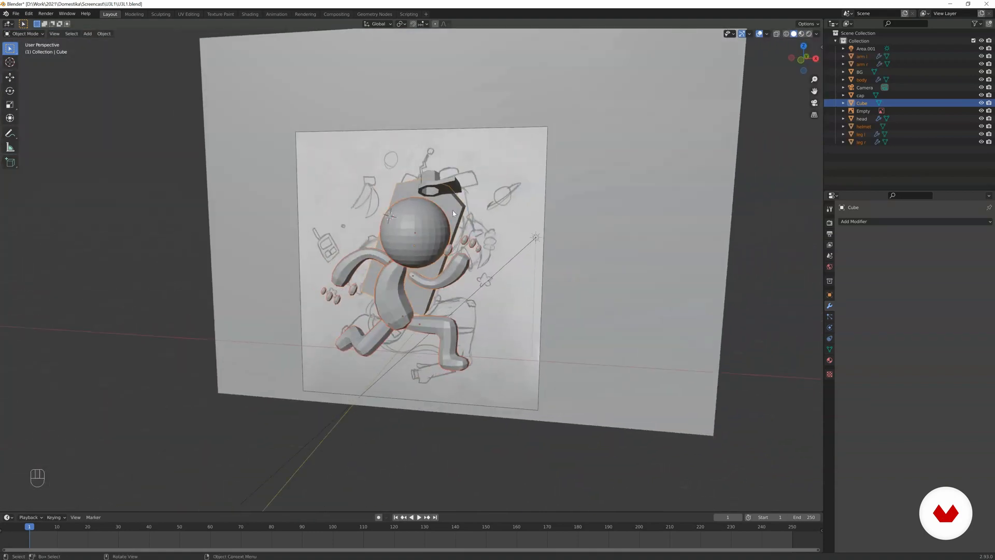
- Rename the Cube object as backpack
{"action": "middle_click_drag", "start_coordinate": [411, 281], "coordinate": [538, 191]}
{"action": "left_click", "coordinate": [435, 226]}
{"action": "left_click", "coordinate": [862, 103]}
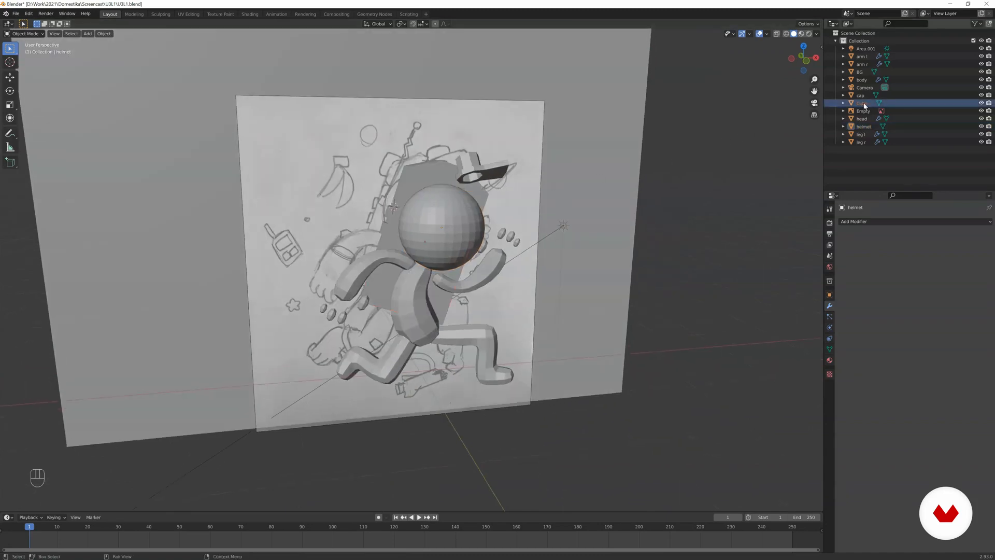
{"action": "double_click", "coordinate": [862, 104]}
{"action": "type", "text": "backpack"}
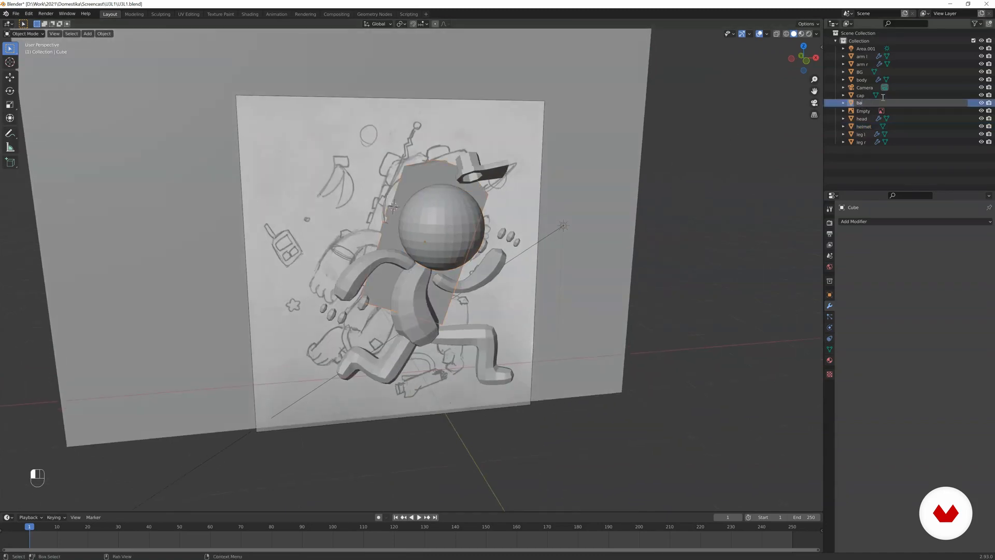
{"action": "key", "text": "Return"}
- Review the assembled character by selecting the body, helmet and backpack among its parts
{"action": "mouse_move", "coordinate": [579, 136]}
{"action": "middle_mouse_down"}
{"action": "mouse_move", "coordinate": [557, 136]}
{"action": "mouse_move", "coordinate": [581, 126]}
{"action": "middle_mouse_up"}
{"action": "left_click", "coordinate": [413, 258]}
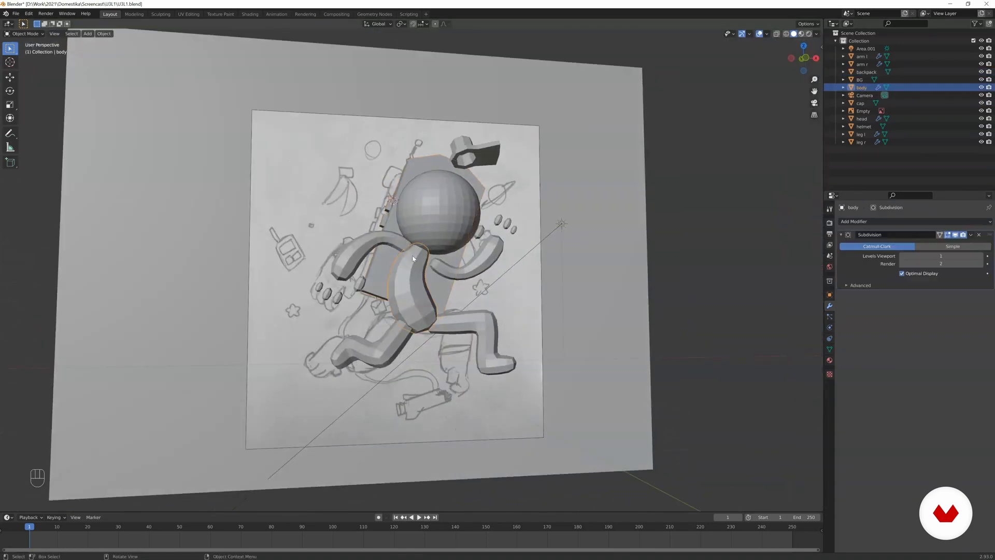
{"action": "left_click", "coordinate": [451, 271]}
{"action": "left_click", "coordinate": [384, 240]}
{"action": "left_click", "coordinate": [417, 227]}
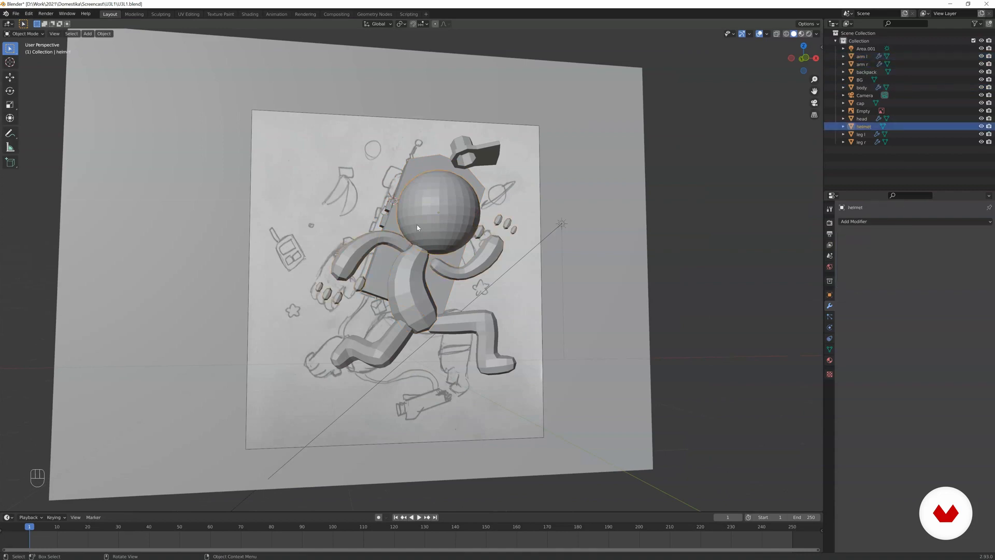
{"action": "left_click", "coordinate": [385, 220]}
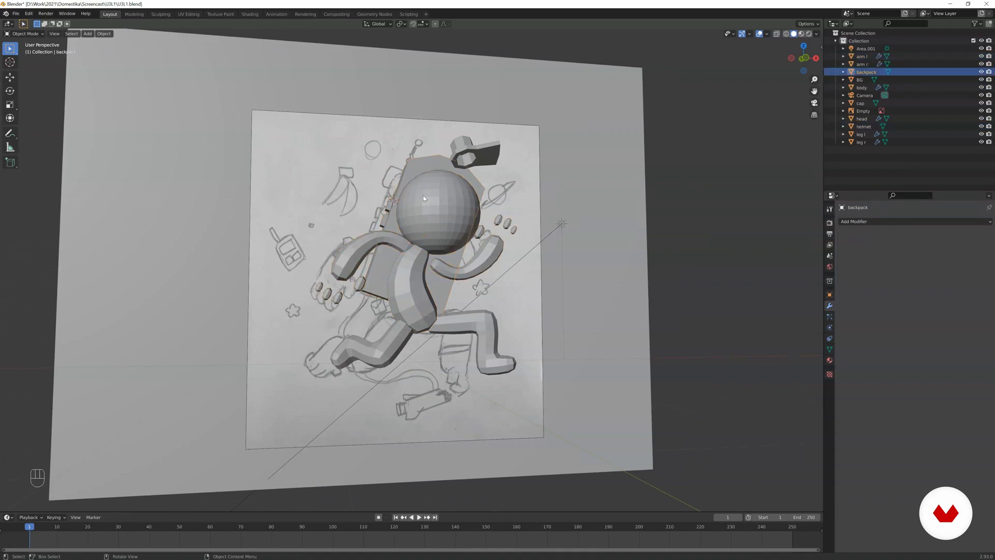